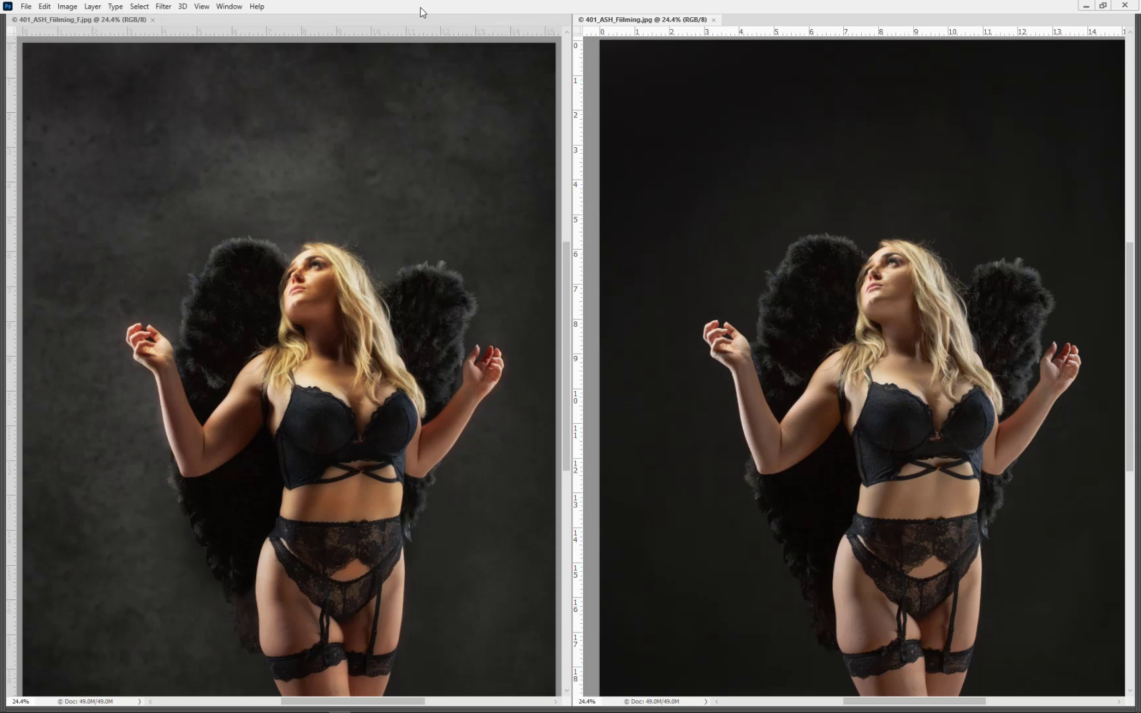
Show the hidden panels, close 401_ASH_Fiilming_F.jpg and fit the remaining 401_ASH_Fiilming.jpg image to the window.
{"action": "key", "text": "Tab"}
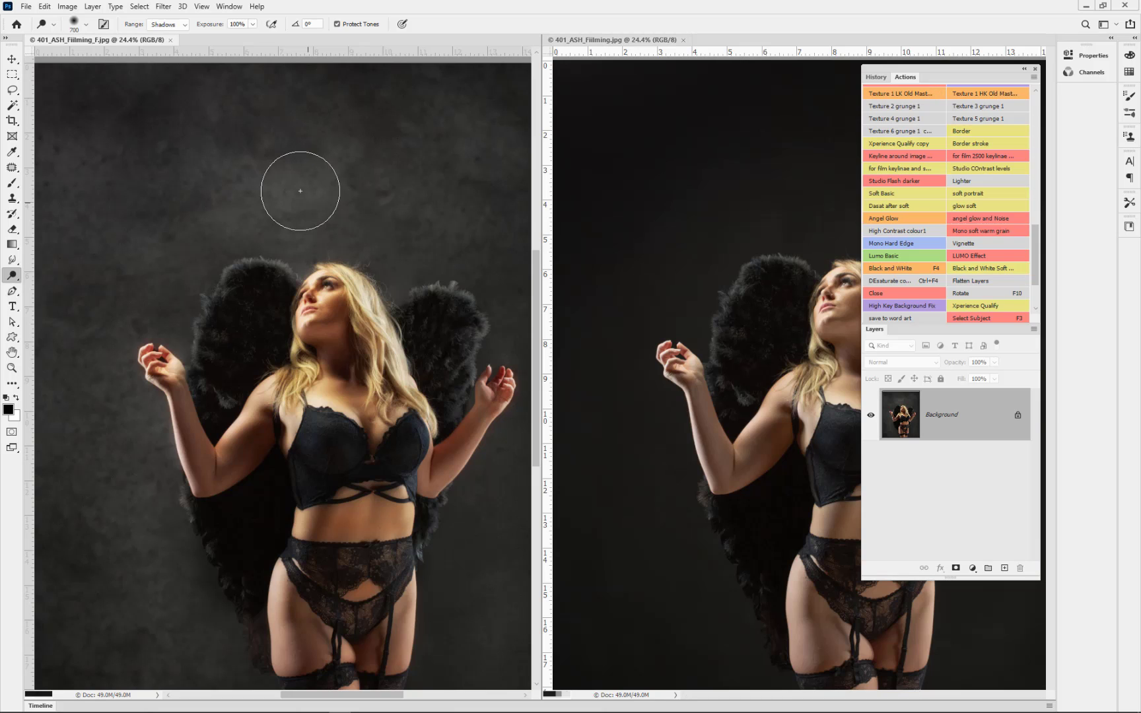
{"action": "left_click", "coordinate": [170, 40]}
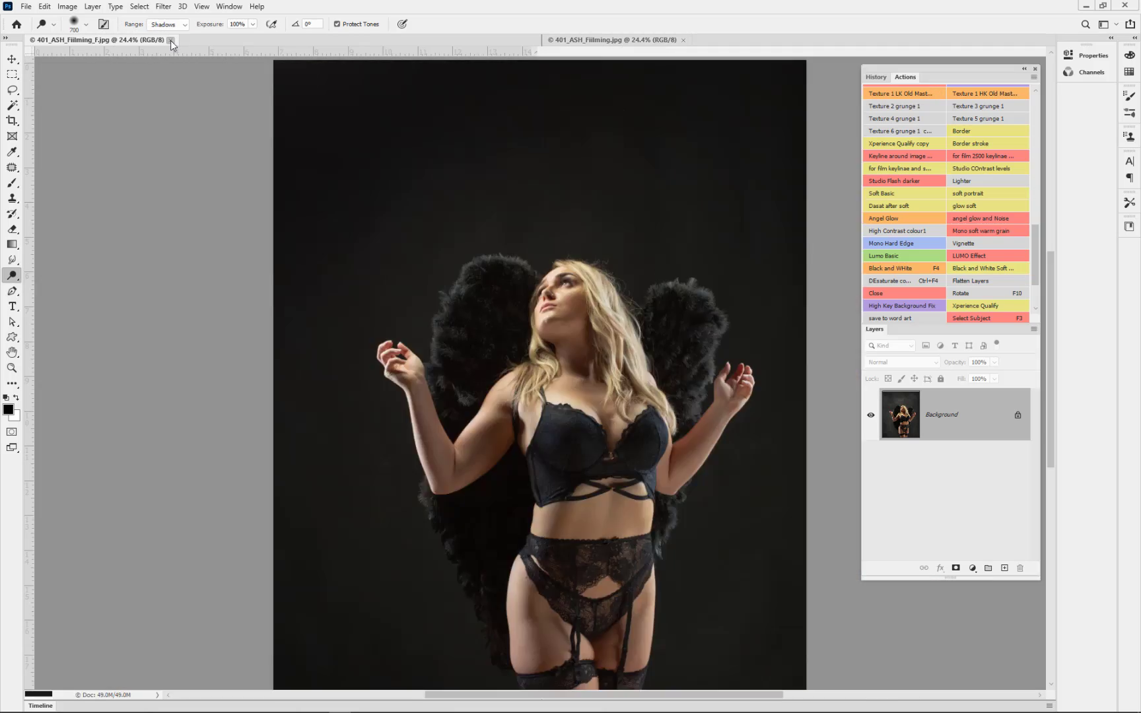
{"action": "key", "text": "ctrl+0"}
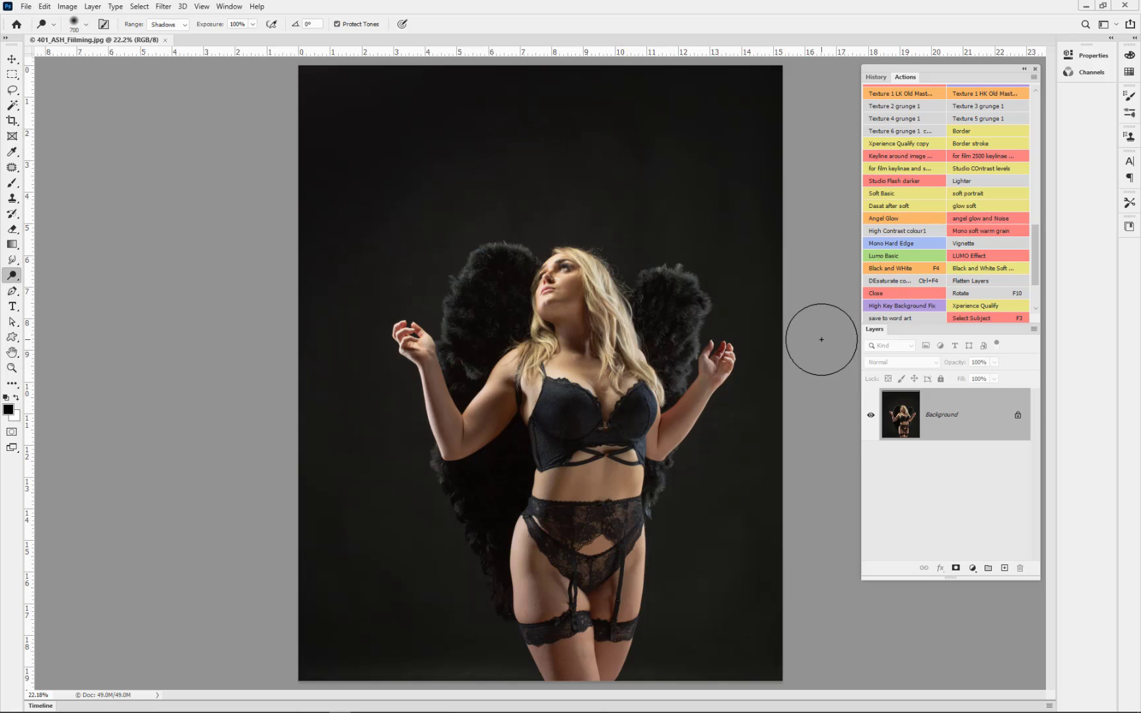
Select the model automatically and add both feathered wings to the selection with the Lasso tool.
{"action": "key", "text": "ctrl+shift+a"}
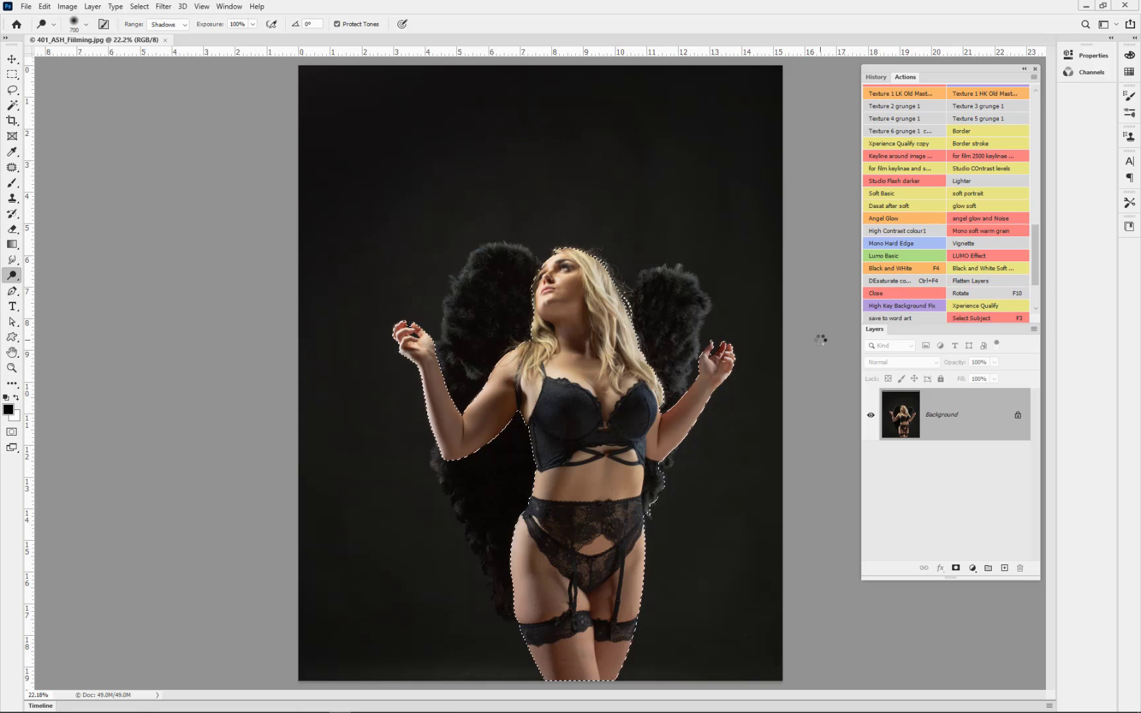
{"action": "key", "text": "l"}
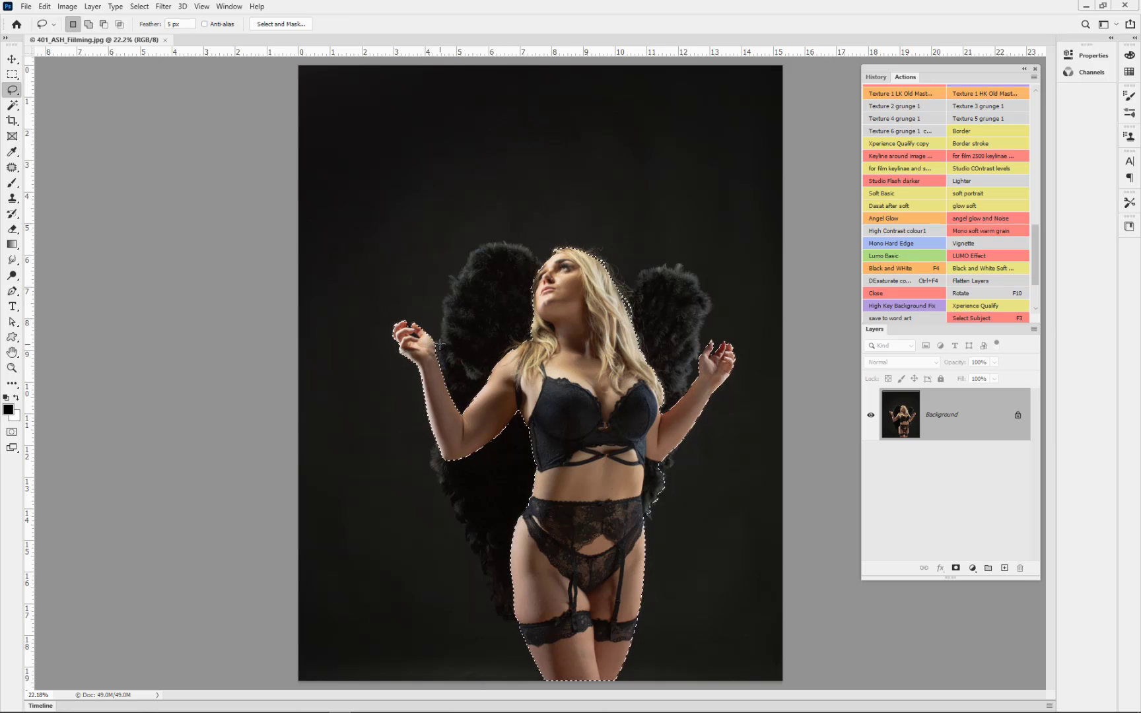
{"action": "key", "text": "shift"}
{"action": "left_click_drag", "start_coordinate": [453, 307], "coordinate": [488, 252]}
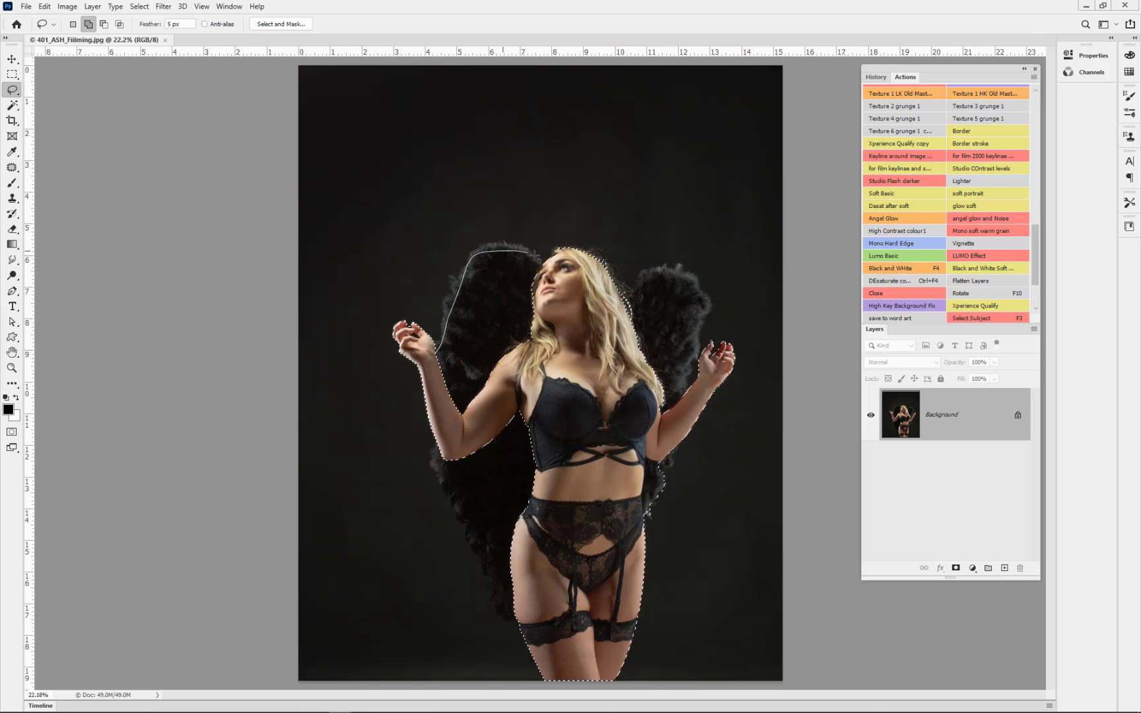
{"action": "mouse_move", "coordinate": [667, 273]}
{"action": "left_mouse_down"}
{"action": "mouse_move", "coordinate": [700, 292]}
{"action": "mouse_move", "coordinate": [707, 374]}
{"action": "left_mouse_up"}
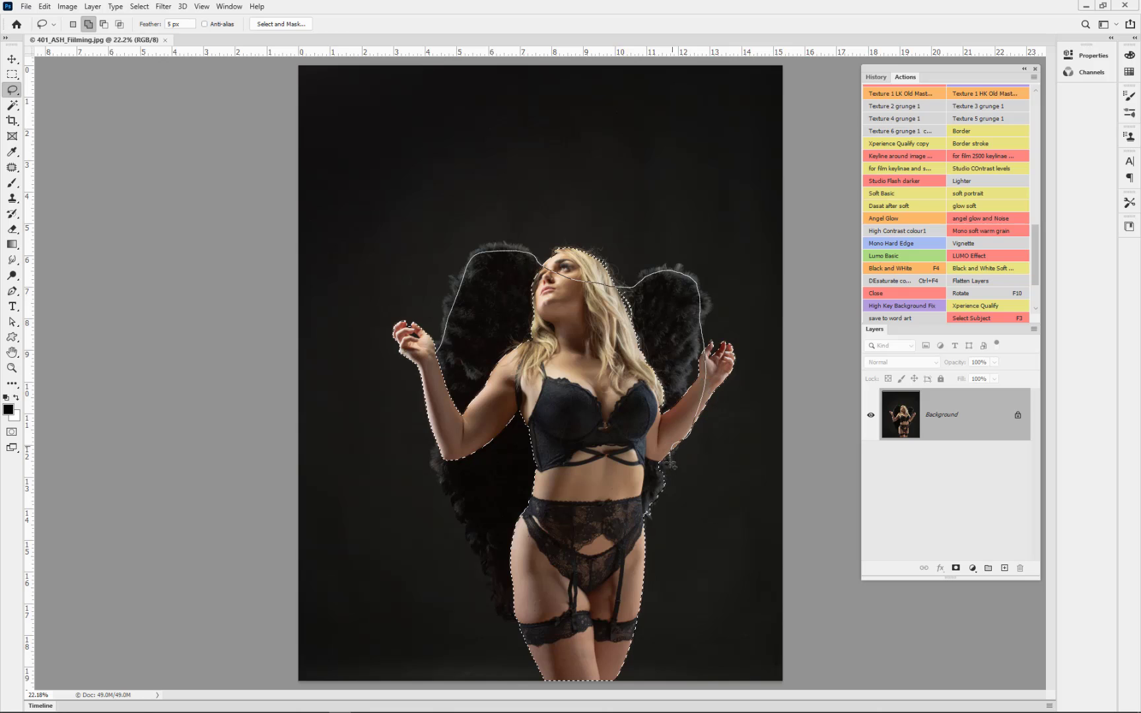
{"action": "left_click_drag", "start_coordinate": [648, 512], "coordinate": [559, 599]}
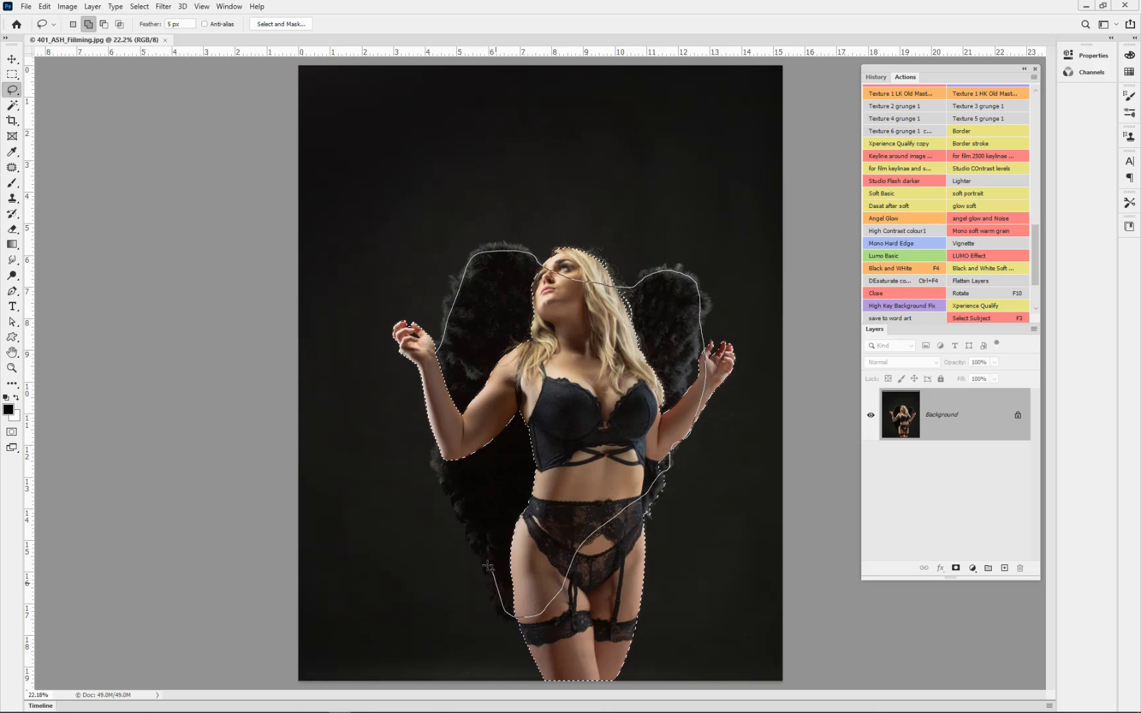
{"action": "left_click_drag", "start_coordinate": [430, 444], "coordinate": [433, 448]}
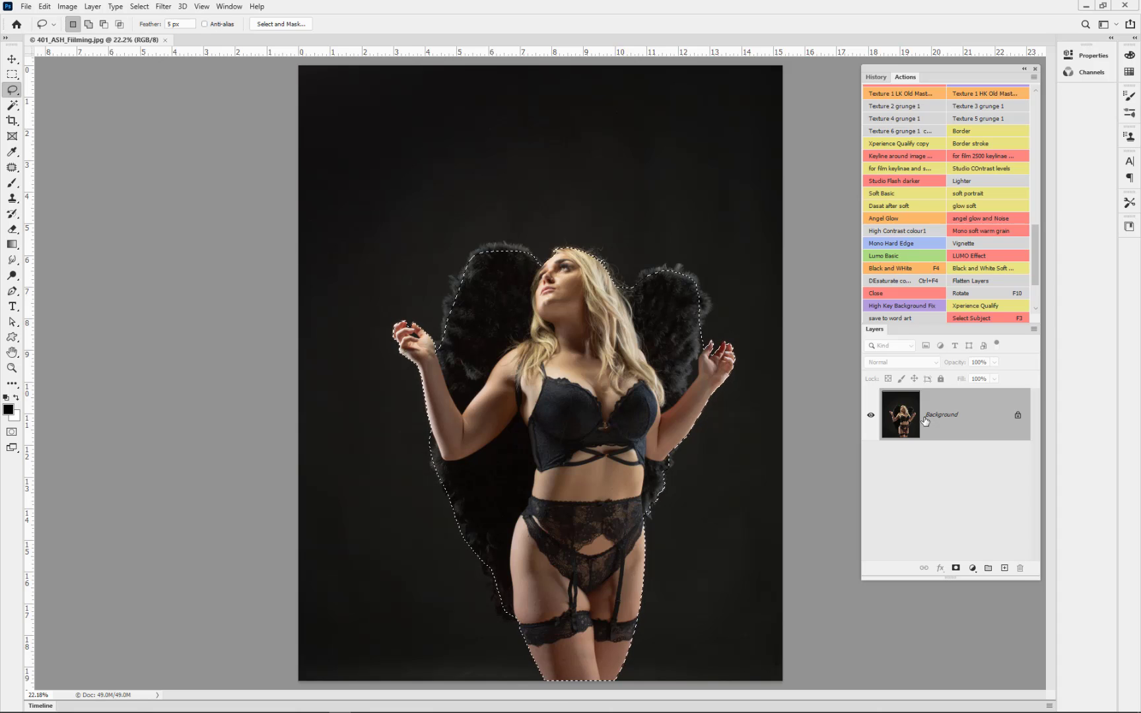
Copy the selected model and wings to a new layer and run the first LK Old Master texture action on the Background layer.
{"action": "key", "text": "ctrl+j"}
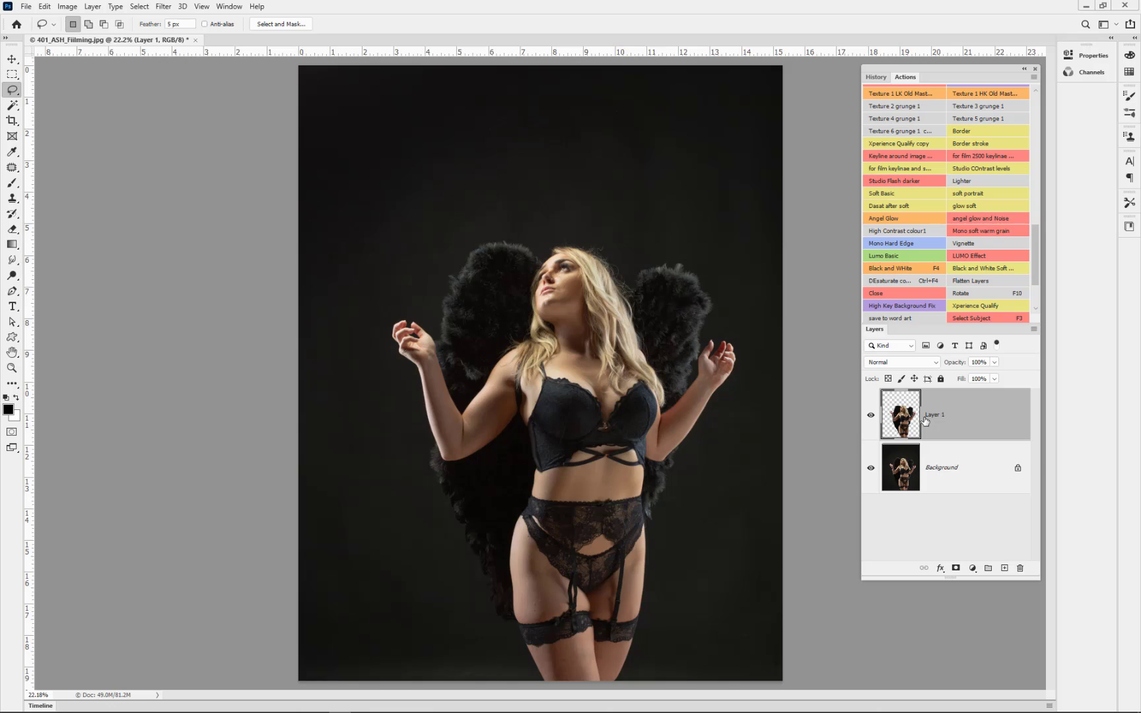
{"action": "left_click", "coordinate": [935, 480]}
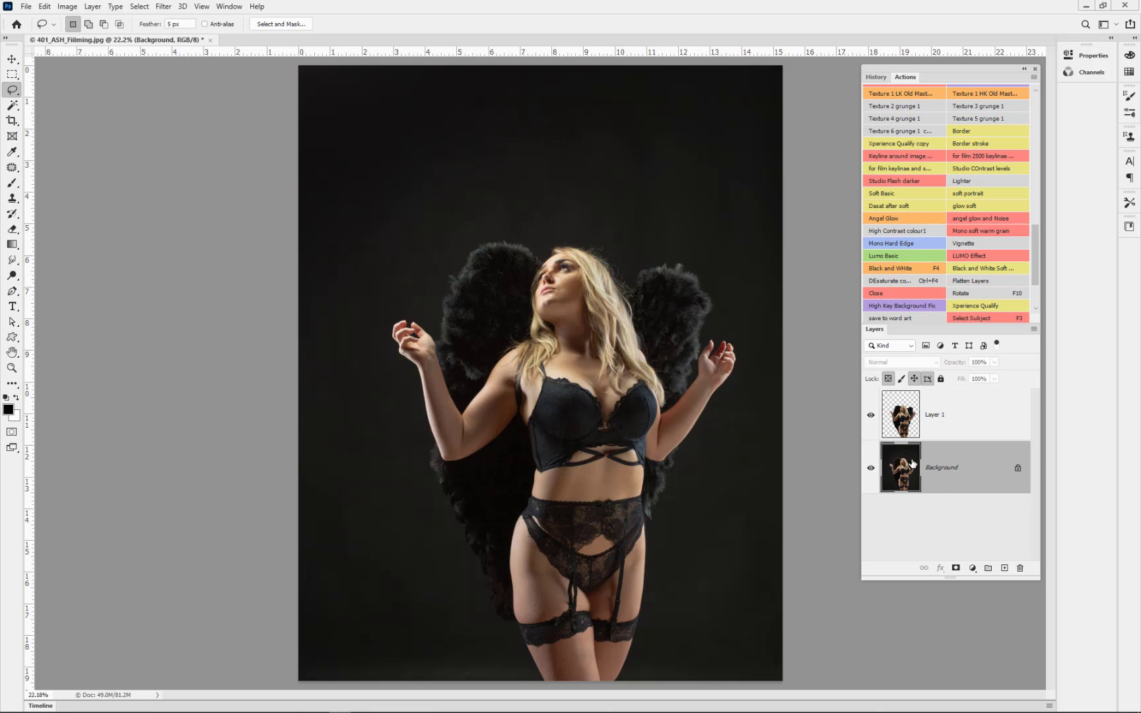
{"action": "left_click", "coordinate": [877, 94]}
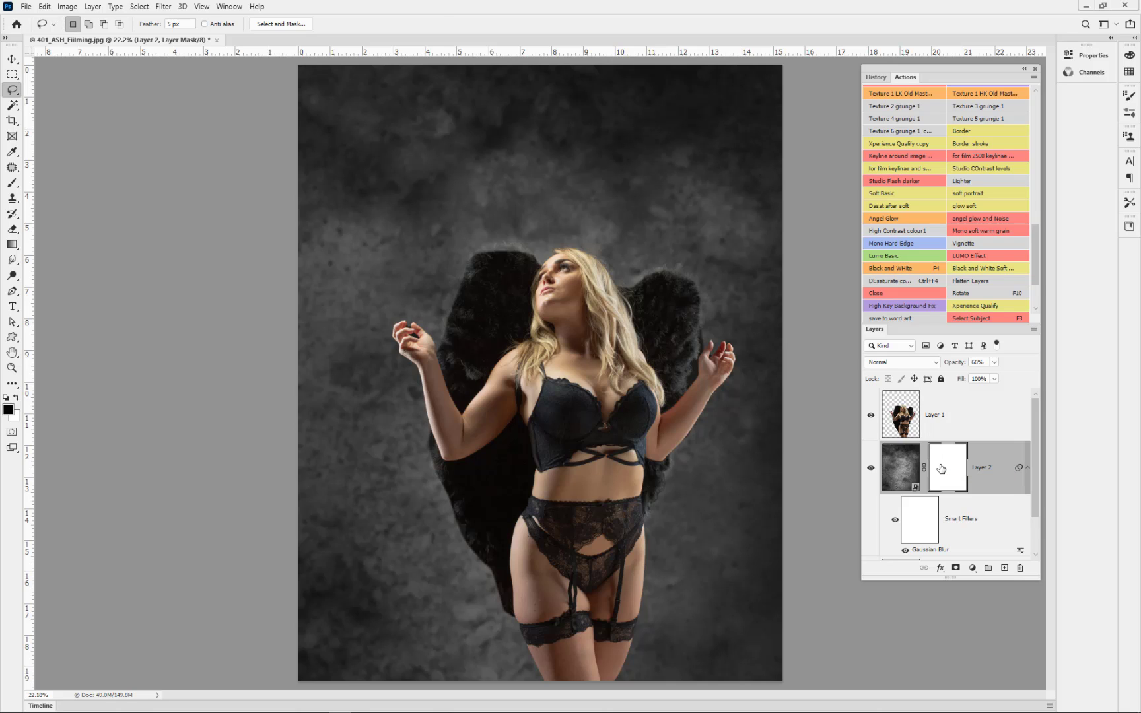
Paint black on the texture layer's mask over the model and wings with a 2300 px brush, and merge all layers.
{"action": "key", "text": "b"}
{"action": "key", "text": "x"}
{"action": "key", "text": "x"}
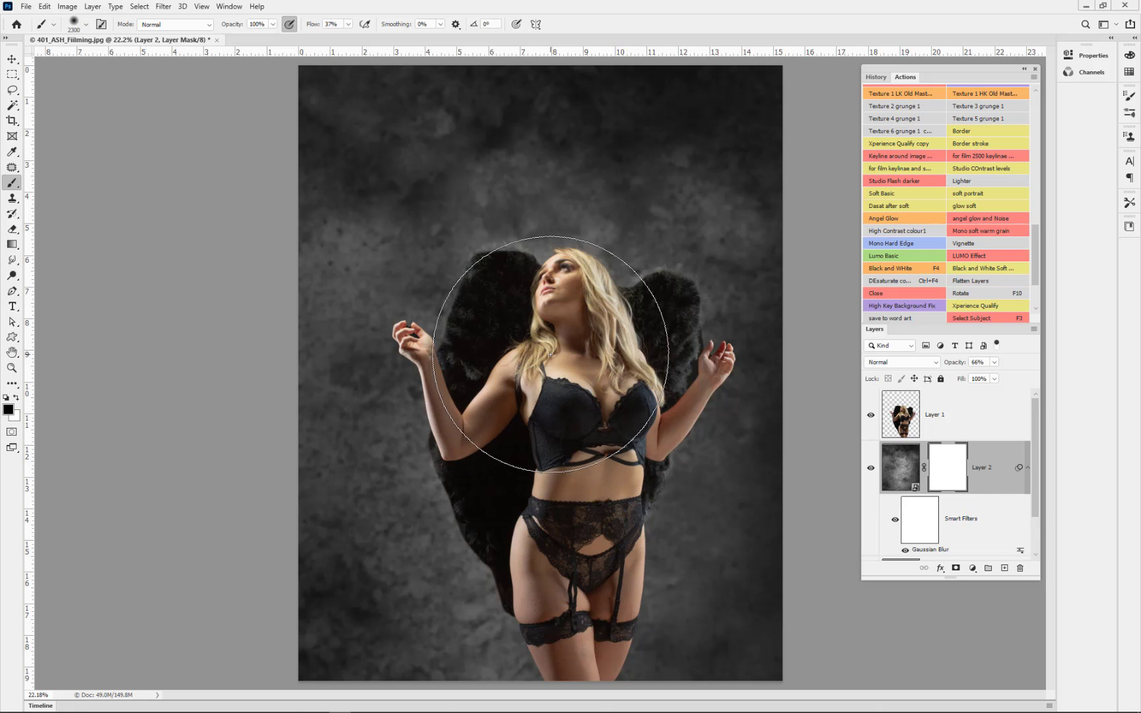
{"action": "mouse_move", "coordinate": [533, 350]}
{"action": "left_mouse_down"}
{"action": "mouse_move", "coordinate": [459, 356]}
{"action": "mouse_move", "coordinate": [547, 357]}
{"action": "mouse_move", "coordinate": [526, 409]}
{"action": "mouse_move", "coordinate": [561, 567]}
{"action": "mouse_move", "coordinate": [586, 567]}
{"action": "mouse_move", "coordinate": [624, 454]}
{"action": "mouse_move", "coordinate": [611, 382]}
{"action": "mouse_move", "coordinate": [587, 590]}
{"action": "mouse_move", "coordinate": [572, 564]}
{"action": "mouse_move", "coordinate": [584, 560]}
{"action": "left_mouse_up"}
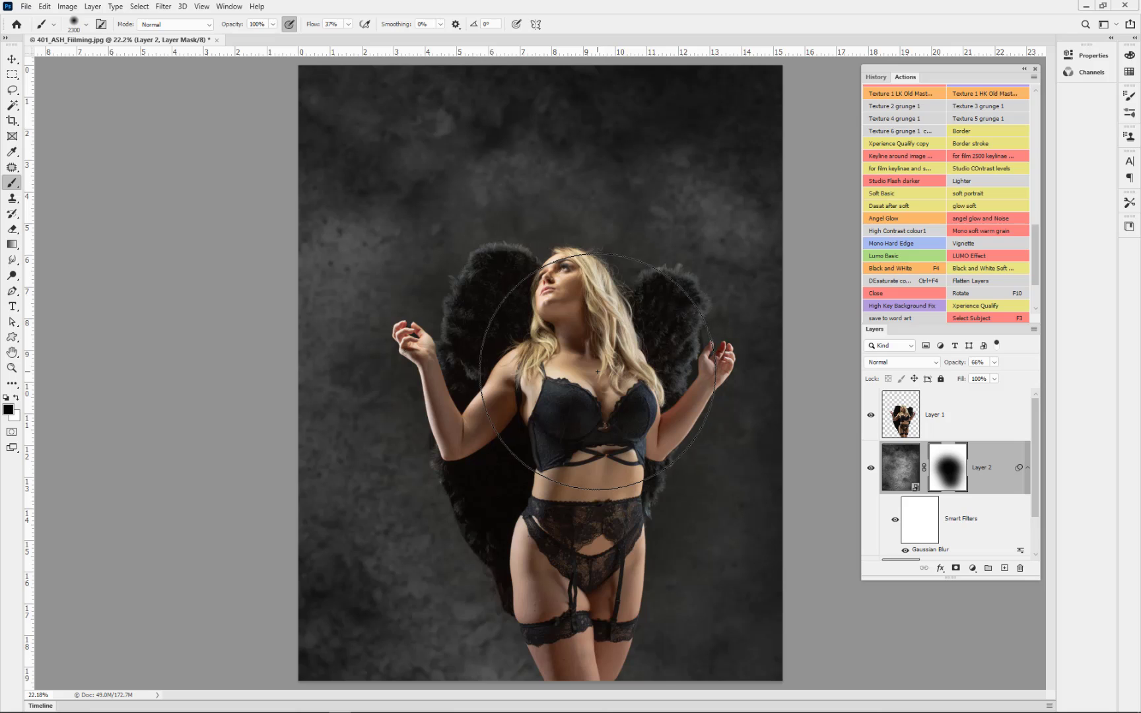
{"action": "key", "text": "ctrl+shift+e"}
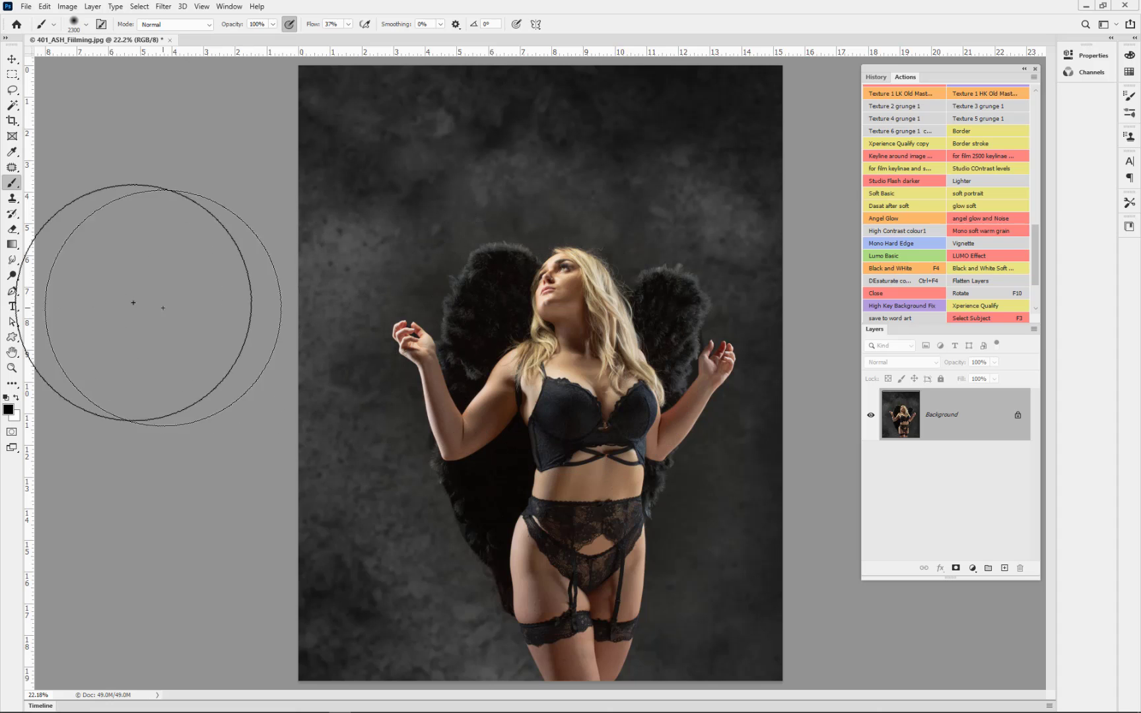
Lighten the shadows of the wings with the Dodge tool and run the Angel Glow action.
{"action": "left_click", "coordinate": [10, 276]}
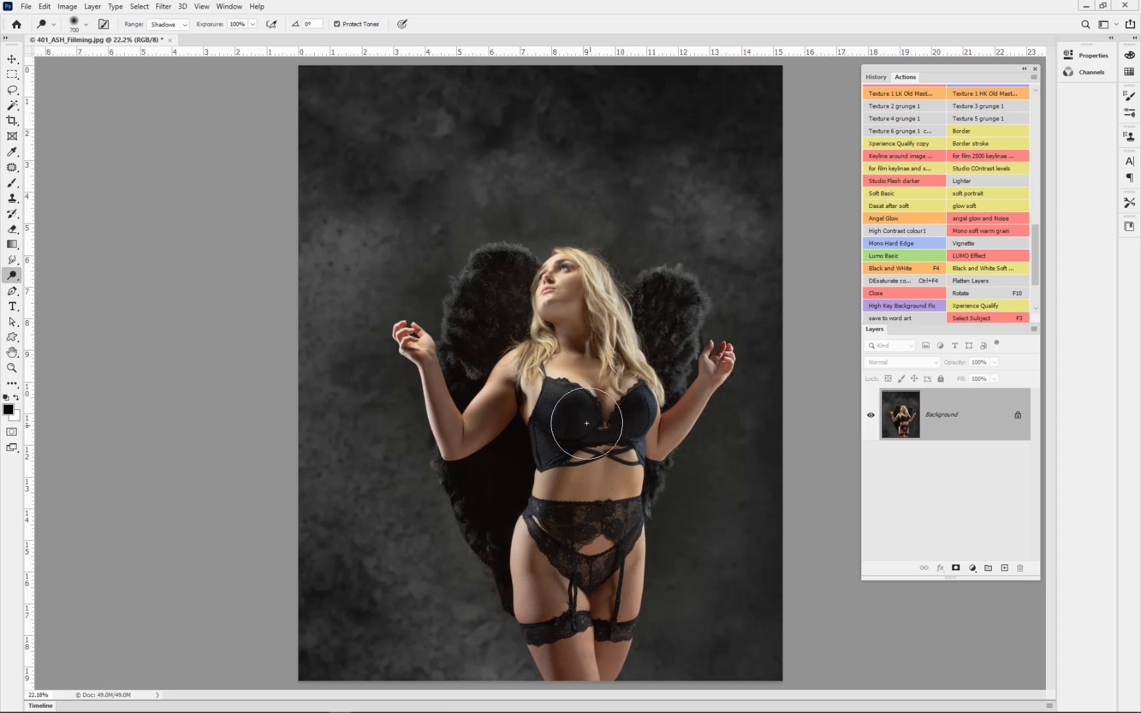
{"action": "mouse_move", "coordinate": [558, 426]}
{"action": "left_mouse_down"}
{"action": "mouse_move", "coordinate": [635, 414]}
{"action": "mouse_move", "coordinate": [564, 436]}
{"action": "left_mouse_up"}
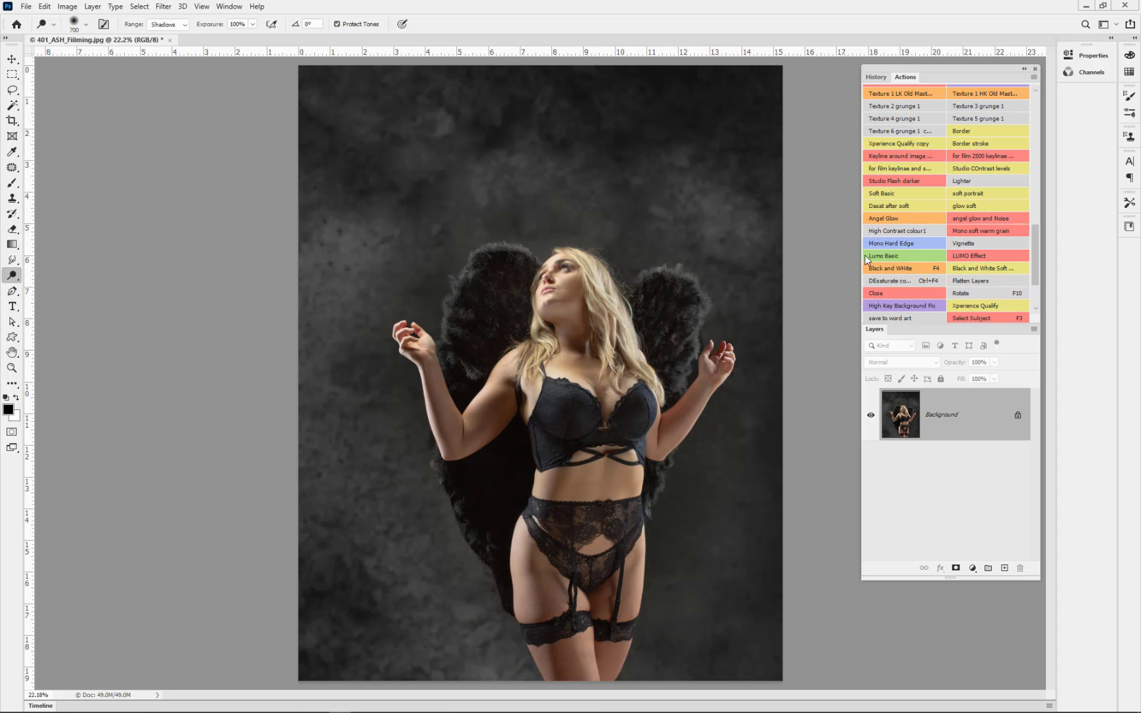
{"action": "left_click", "coordinate": [877, 217]}
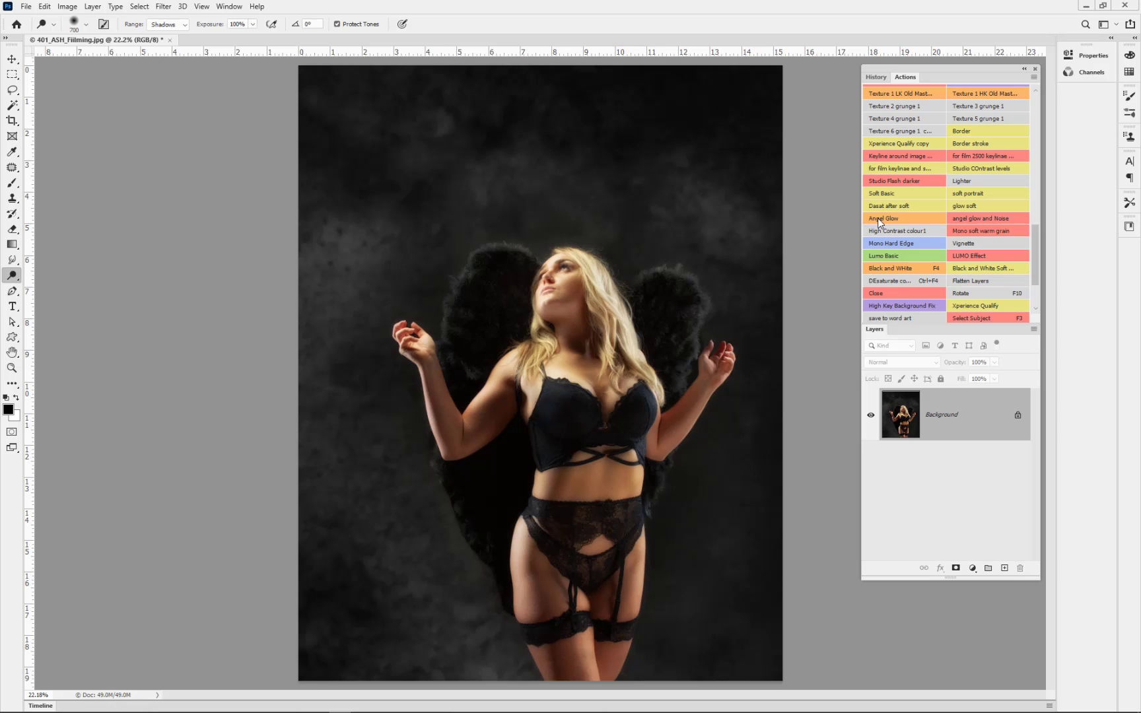
Revert the image to its last saved version.
{"action": "key", "text": "e"}
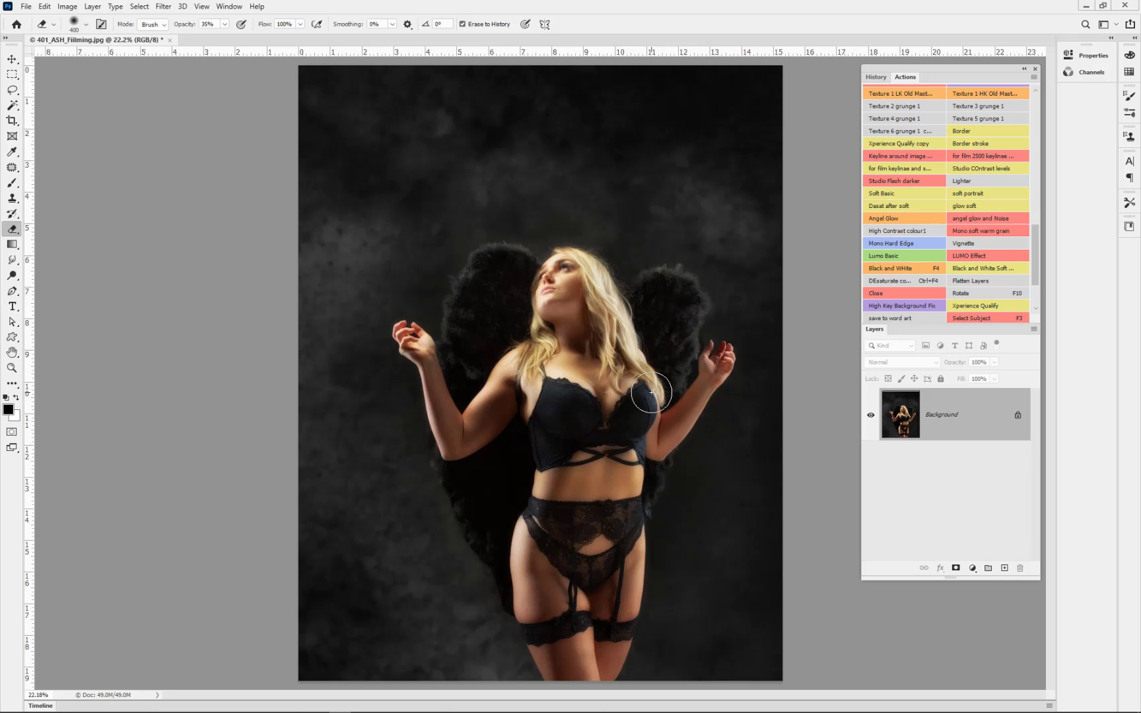
{"action": "key", "text": "F12"}
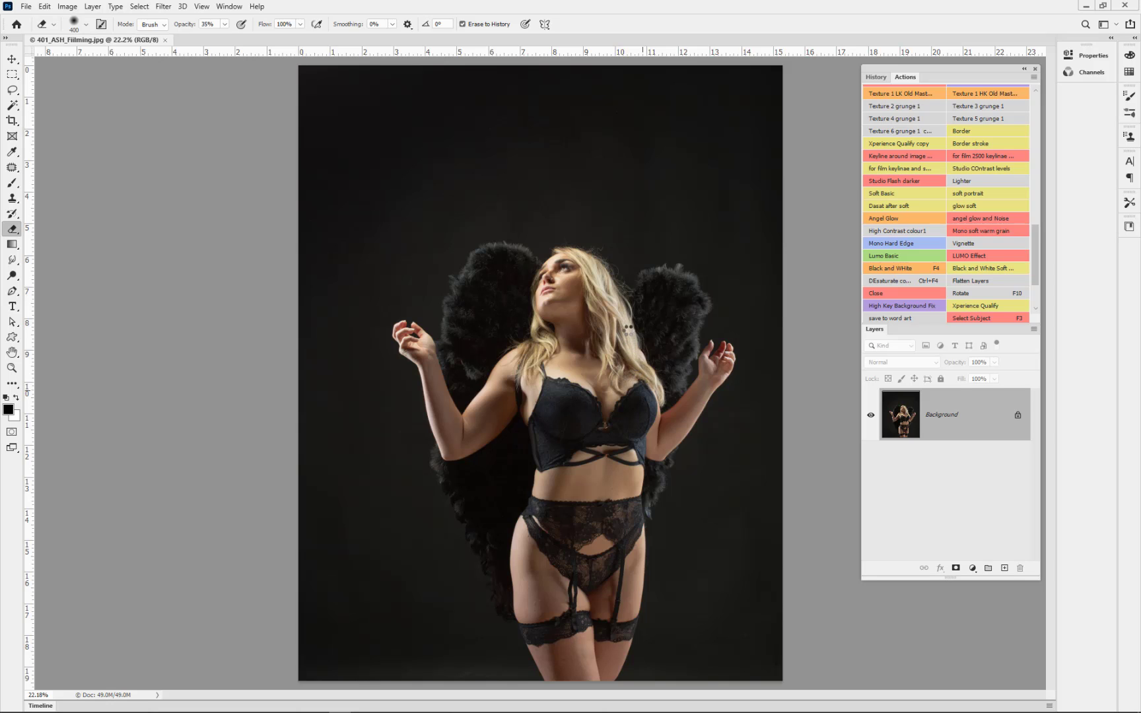
Extend the automatic selection of the model around both wings with the Lasso tool.
{"action": "key", "text": "l"}
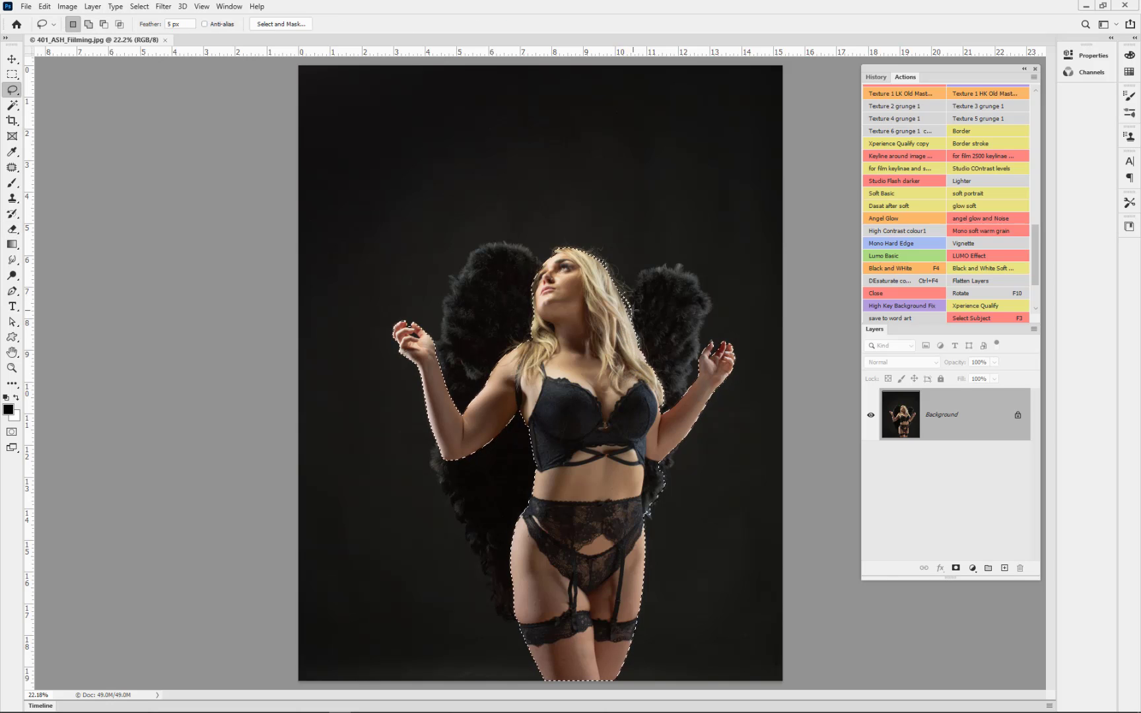
{"action": "mouse_move", "coordinate": [632, 305]}
{"action": "left_mouse_down"}
{"action": "mouse_move", "coordinate": [672, 277]}
{"action": "mouse_move", "coordinate": [706, 337]}
{"action": "mouse_move", "coordinate": [686, 417]}
{"action": "mouse_move", "coordinate": [647, 496]}
{"action": "mouse_move", "coordinate": [627, 291]}
{"action": "mouse_move", "coordinate": [673, 266]}
{"action": "mouse_move", "coordinate": [664, 330]}
{"action": "left_mouse_up"}
{"action": "mouse_move", "coordinate": [538, 316]}
{"action": "left_mouse_down"}
{"action": "mouse_move", "coordinate": [540, 266]}
{"action": "mouse_move", "coordinate": [485, 255]}
{"action": "mouse_move", "coordinate": [441, 340]}
{"action": "mouse_move", "coordinate": [436, 455]}
{"action": "mouse_move", "coordinate": [477, 555]}
{"action": "mouse_move", "coordinate": [543, 615]}
{"action": "mouse_move", "coordinate": [597, 568]}
{"action": "mouse_move", "coordinate": [593, 371]}
{"action": "left_mouse_up"}
Copy the selection to a new layer and run the first LK Old Master texture action on the Background layer.
{"action": "key", "text": "ctrl+j"}
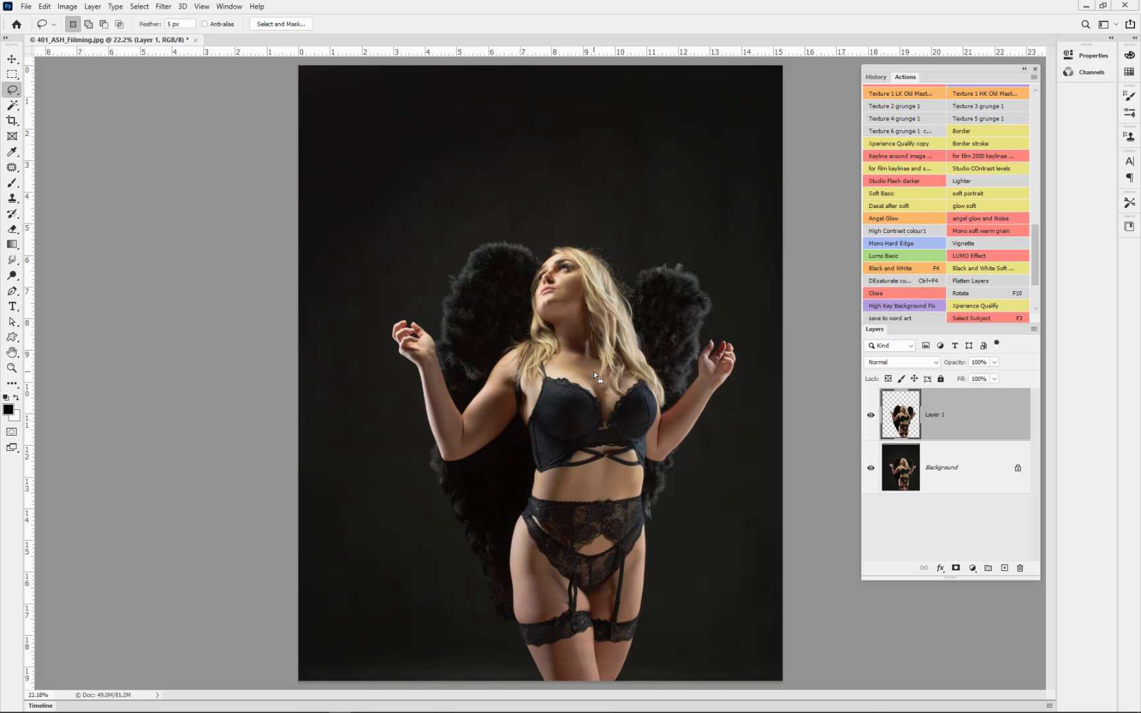
{"action": "left_click", "coordinate": [971, 466]}
{"action": "left_click", "coordinate": [882, 96]}
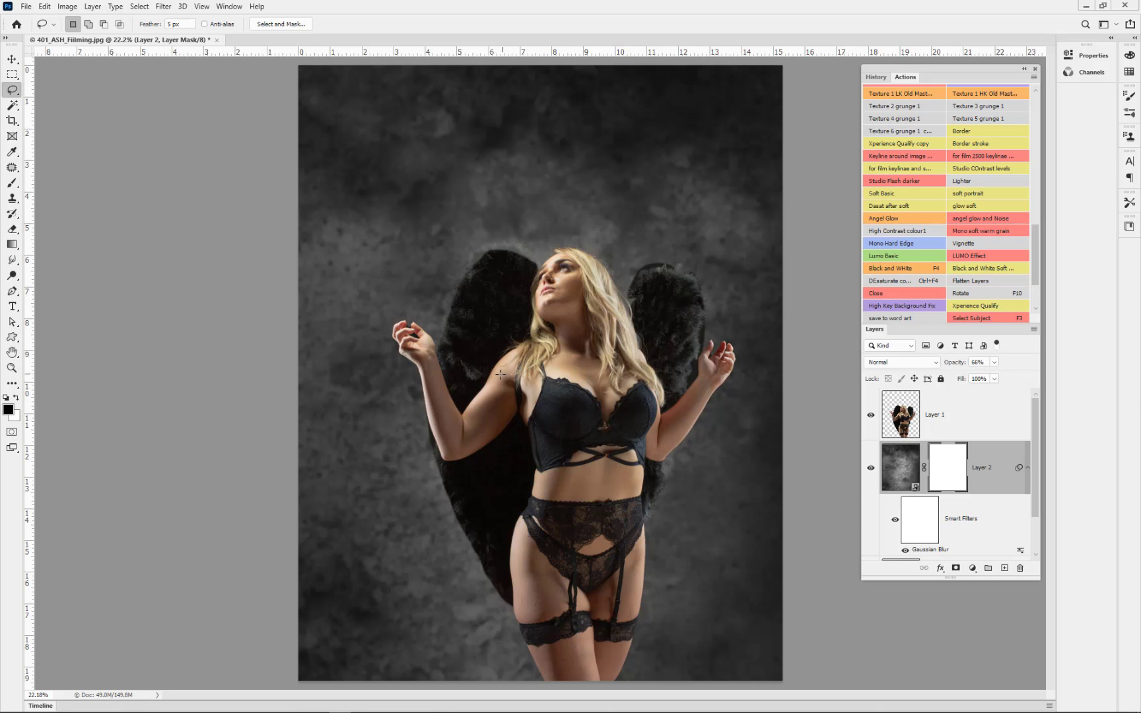
Paint black on the texture layer's mask around the wings and body with an 1800 px brush, and flatten the image.
{"action": "key", "text": "b"}
{"action": "key", "text": "bracketleft"}
{"action": "key", "text": "bracketleft"}
{"action": "key", "text": "bracketleft"}
{"action": "key", "text": "bracketleft"}
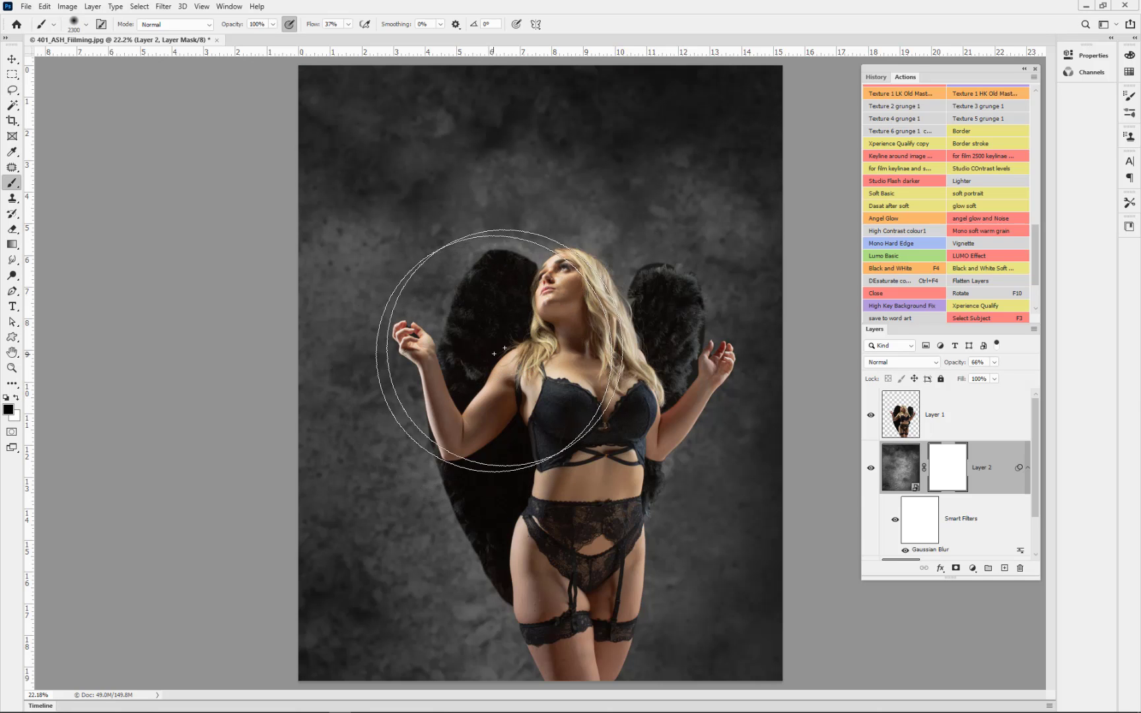
{"action": "key", "text": "bracketleft"}
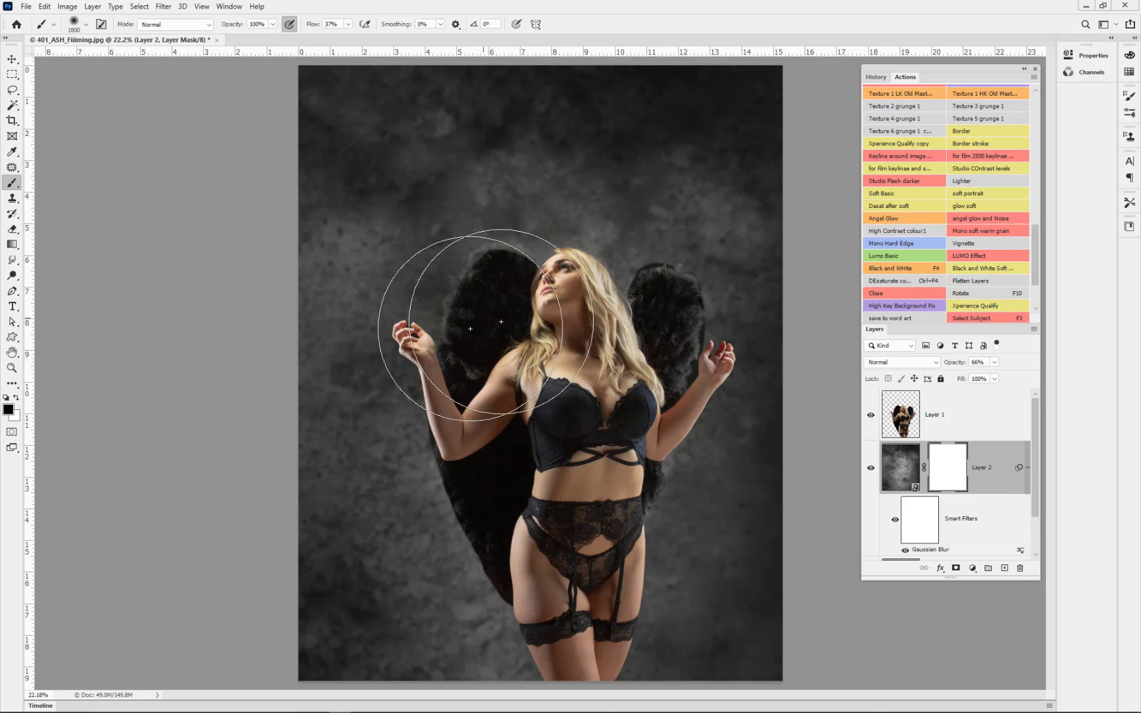
{"action": "left_click_drag", "start_coordinate": [474, 382], "coordinate": [461, 390]}
{"action": "mouse_move", "coordinate": [632, 324]}
{"action": "left_mouse_down"}
{"action": "mouse_move", "coordinate": [642, 350]}
{"action": "mouse_move", "coordinate": [614, 411]}
{"action": "mouse_move", "coordinate": [592, 578]}
{"action": "mouse_move", "coordinate": [558, 567]}
{"action": "mouse_move", "coordinate": [520, 460]}
{"action": "mouse_move", "coordinate": [568, 596]}
{"action": "mouse_move", "coordinate": [617, 410]}
{"action": "mouse_move", "coordinate": [645, 359]}
{"action": "mouse_move", "coordinate": [581, 322]}
{"action": "mouse_move", "coordinate": [530, 331]}
{"action": "mouse_move", "coordinate": [577, 336]}
{"action": "mouse_move", "coordinate": [518, 353]}
{"action": "mouse_move", "coordinate": [600, 359]}
{"action": "mouse_move", "coordinate": [632, 336]}
{"action": "mouse_move", "coordinate": [642, 343]}
{"action": "mouse_move", "coordinate": [597, 334]}
{"action": "mouse_move", "coordinate": [615, 579]}
{"action": "mouse_move", "coordinate": [635, 518]}
{"action": "mouse_move", "coordinate": [606, 505]}
{"action": "mouse_move", "coordinate": [586, 535]}
{"action": "mouse_move", "coordinate": [498, 558]}
{"action": "left_mouse_up"}
{"action": "key", "text": "F12"}
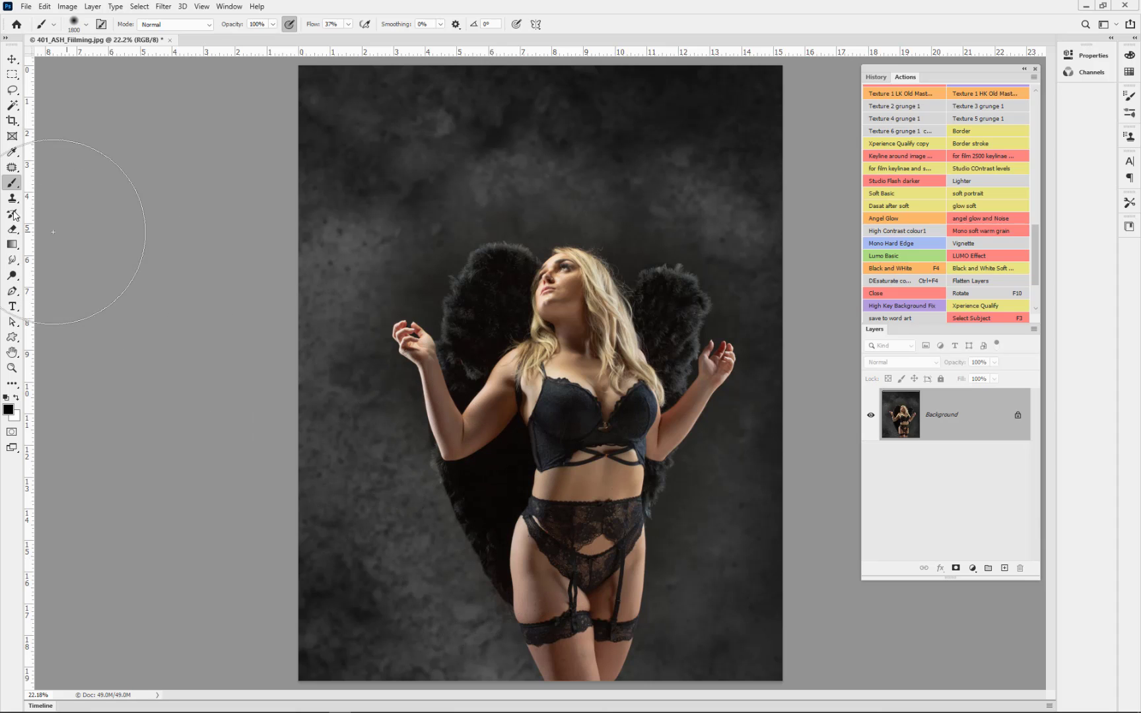
Dodge the shadows of the wings, run the Angel Glow action and activate the Eraser tool.
{"action": "left_click", "coordinate": [14, 276]}
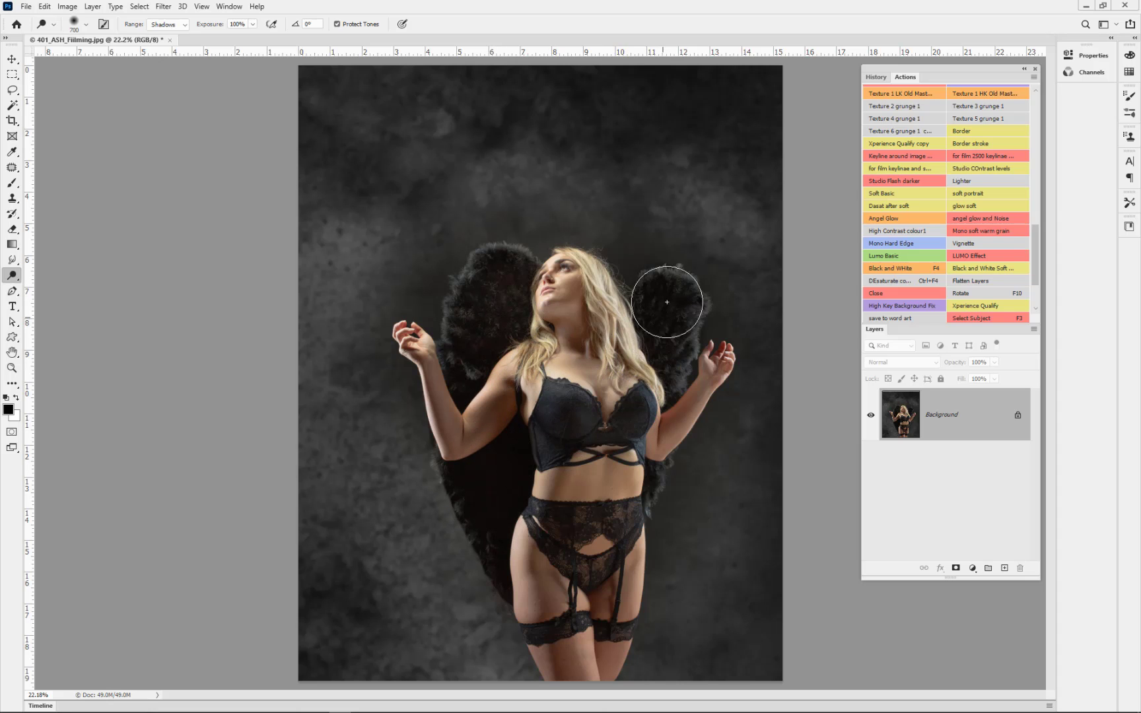
{"action": "left_click", "coordinate": [896, 217]}
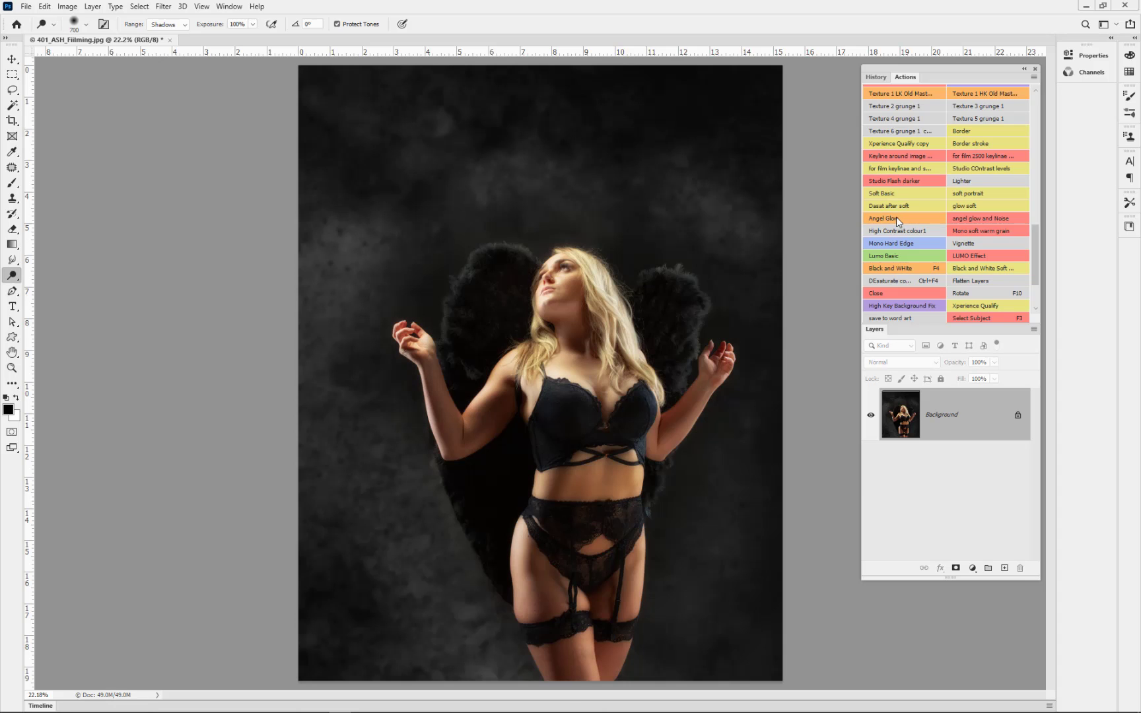
{"action": "key", "text": "e"}
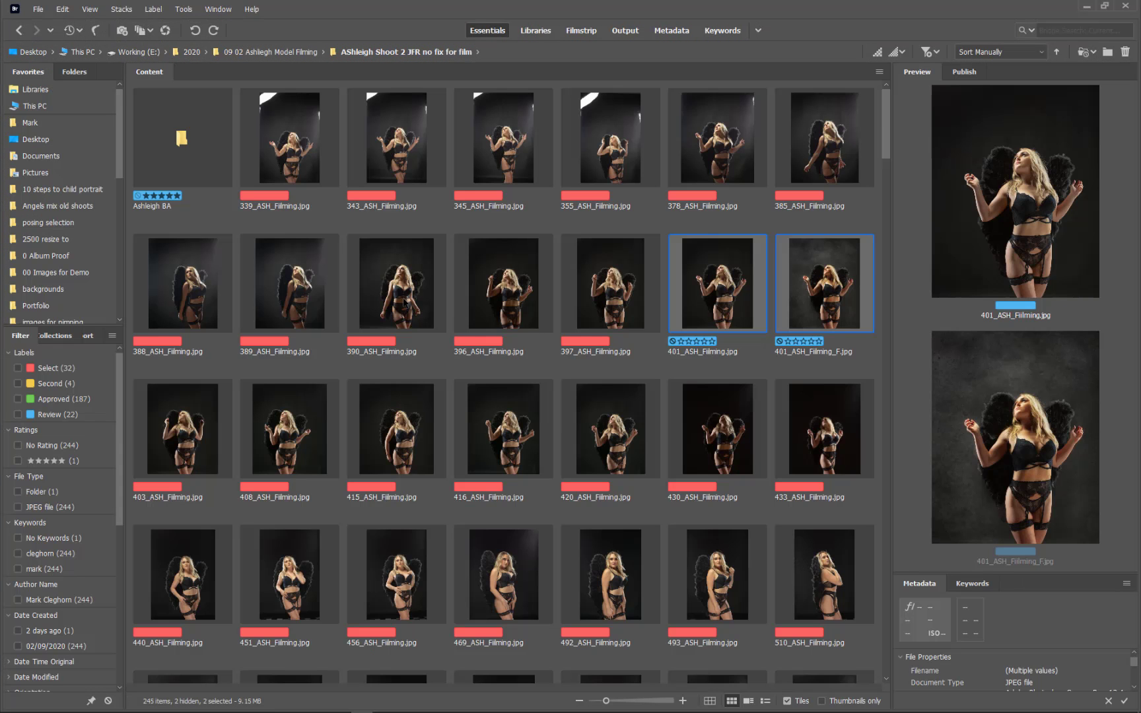
In Bridge, select the 355, 390, 416 and 456_ASH_Fiilming.jpg photos and open them together in Photoshop.
{"action": "left_click", "coordinate": [404, 302]}
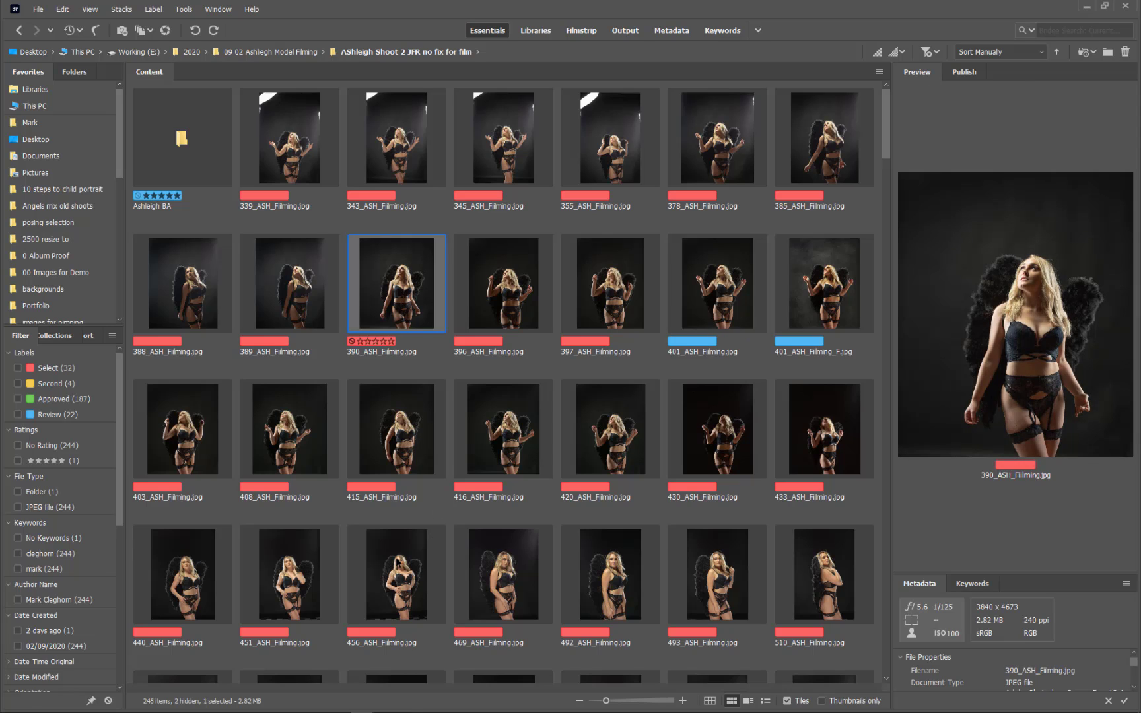
{"action": "left_click", "coordinate": [398, 563], "text": "ctrl"}
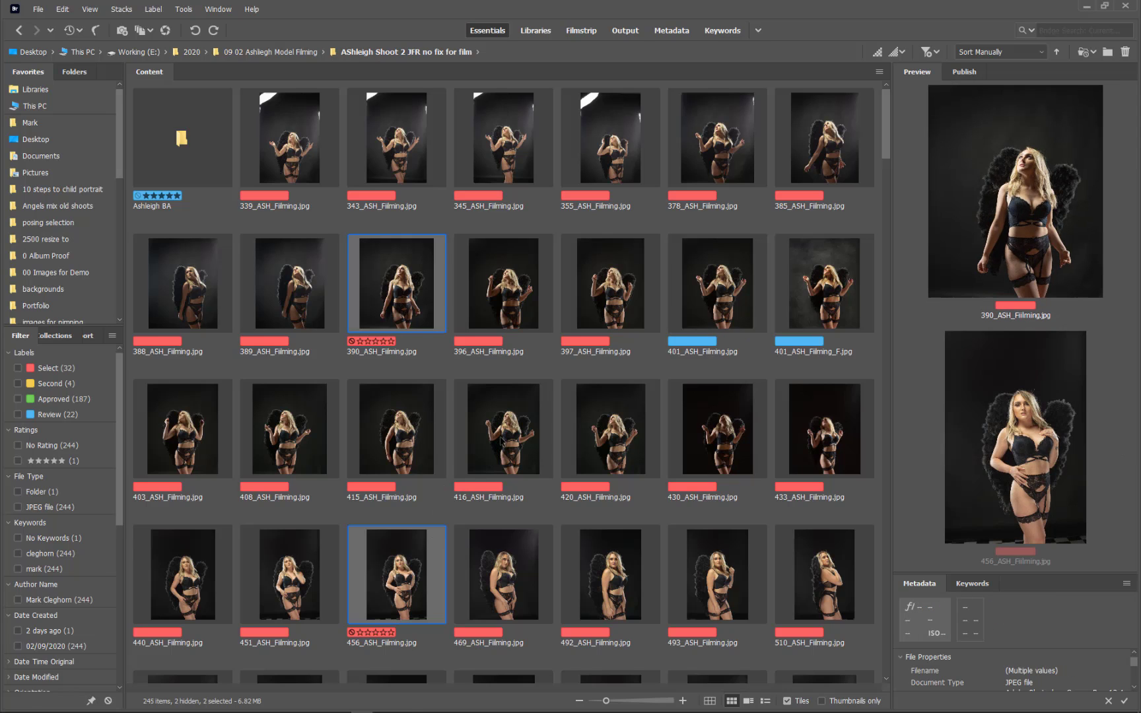
{"action": "left_click", "coordinate": [502, 441], "text": "ctrl"}
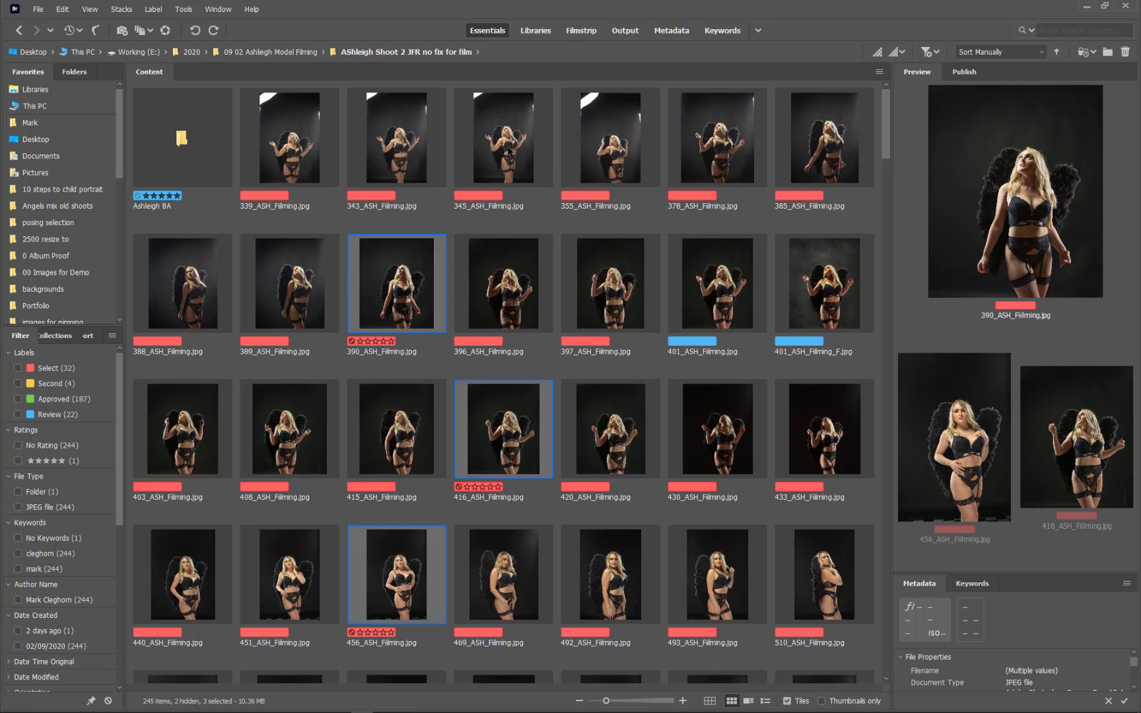
{"action": "left_click", "coordinate": [606, 148], "text": "ctrl"}
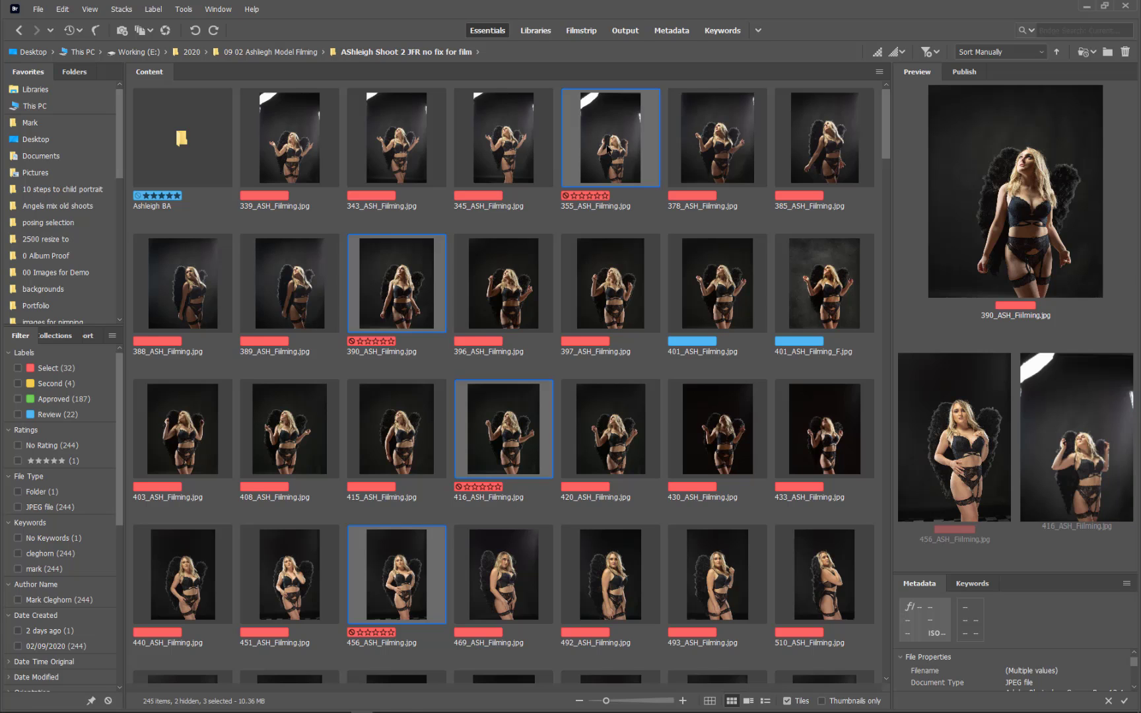
{"action": "double_click", "coordinate": [596, 146]}
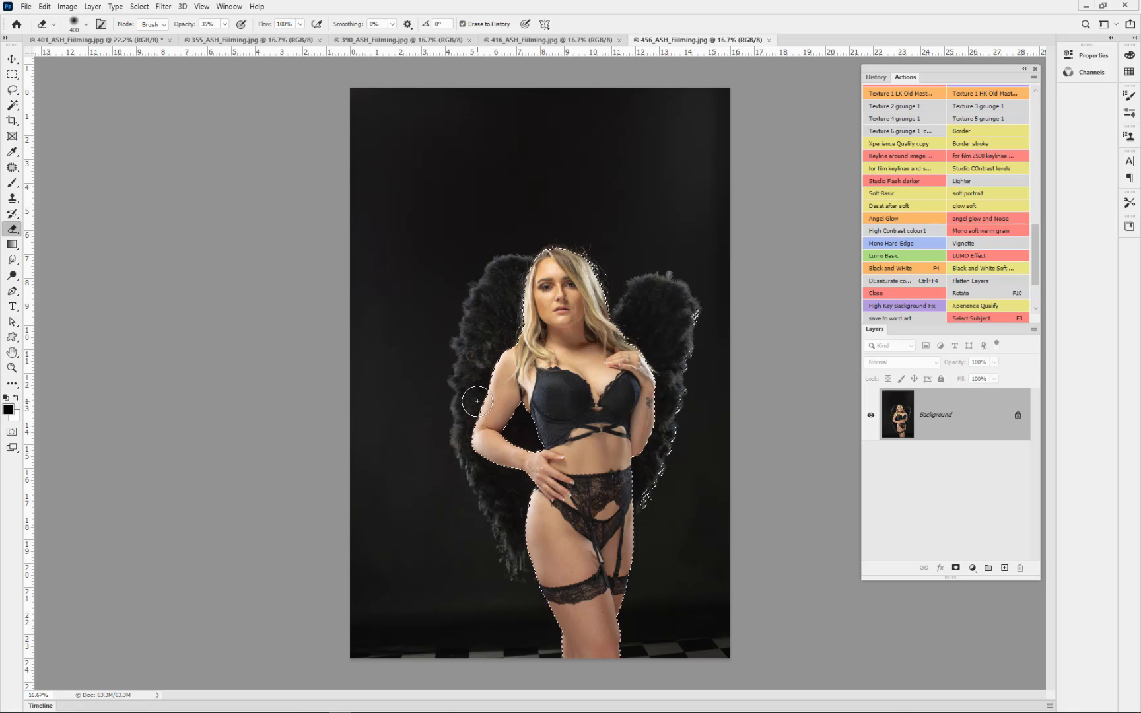
Add both wings and the gap between the model's arm and body to the selection using the Lasso with 5 px feather.
{"action": "key", "text": "l"}
{"action": "mouse_move", "coordinate": [608, 311]}
{"action": "left_mouse_down"}
{"action": "mouse_move", "coordinate": [677, 272]}
{"action": "mouse_move", "coordinate": [694, 316]}
{"action": "mouse_move", "coordinate": [677, 442]}
{"action": "mouse_move", "coordinate": [617, 525]}
{"action": "left_mouse_up"}
{"action": "mouse_move", "coordinate": [532, 560]}
{"action": "left_mouse_down"}
{"action": "mouse_move", "coordinate": [488, 523]}
{"action": "mouse_move", "coordinate": [448, 410]}
{"action": "mouse_move", "coordinate": [463, 323]}
{"action": "mouse_move", "coordinate": [495, 258]}
{"action": "mouse_move", "coordinate": [553, 262]}
{"action": "mouse_move", "coordinate": [484, 426]}
{"action": "mouse_move", "coordinate": [548, 468]}
{"action": "mouse_move", "coordinate": [559, 540]}
{"action": "mouse_move", "coordinate": [533, 560]}
{"action": "left_mouse_up"}
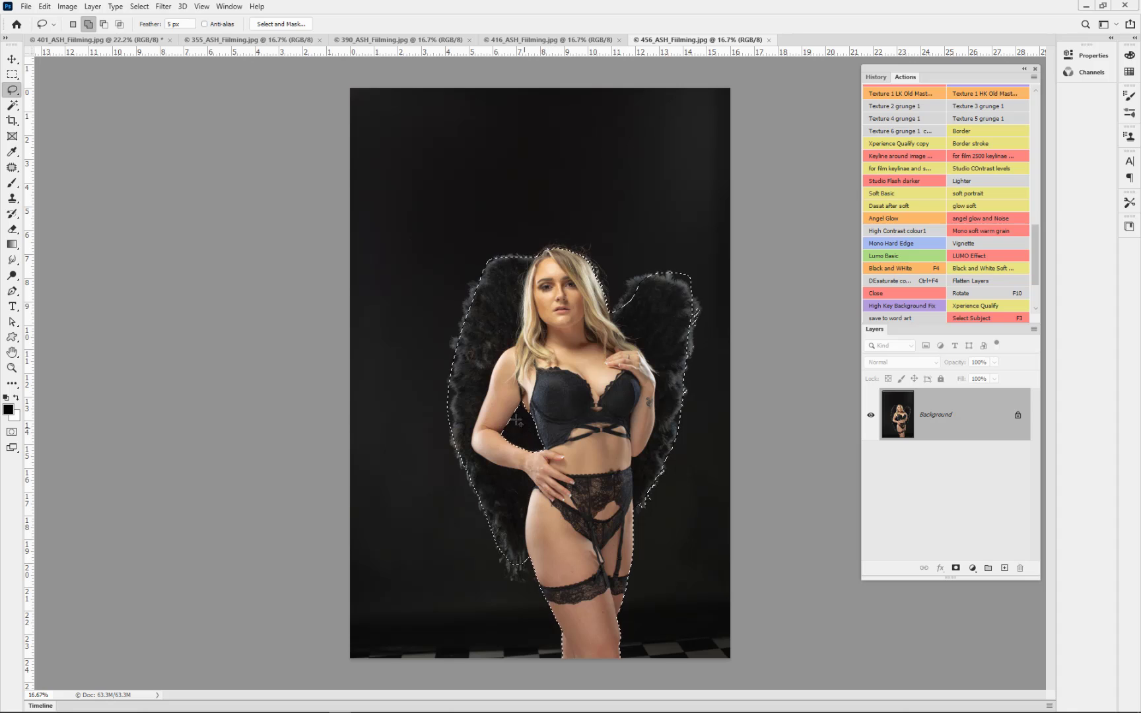
{"action": "mouse_move", "coordinate": [522, 402]}
{"action": "left_mouse_down"}
{"action": "mouse_move", "coordinate": [493, 438]}
{"action": "mouse_move", "coordinate": [534, 466]}
{"action": "left_mouse_up"}
{"action": "left_click_drag", "start_coordinate": [549, 391], "coordinate": [548, 393]}
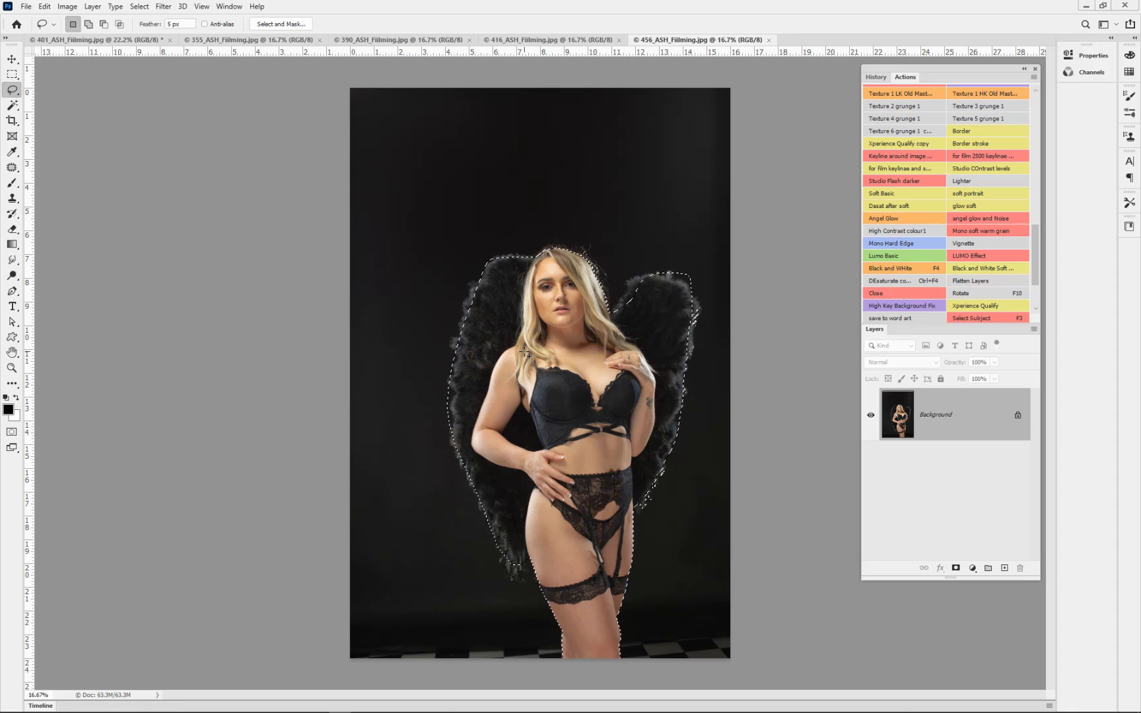
Copy the selection to a new layer, run the Texture 1 LK Old Master action and move Layer 1 above the texture layer.
{"action": "key", "text": "ctrl+j"}
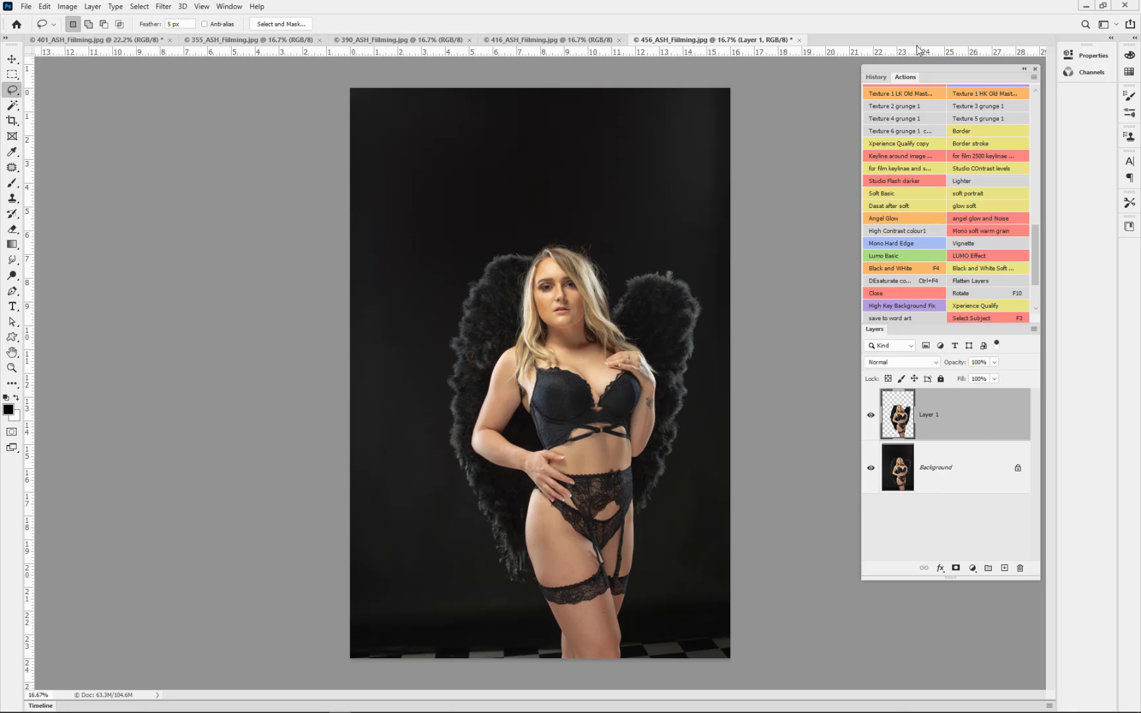
{"action": "left_click", "coordinate": [902, 93]}
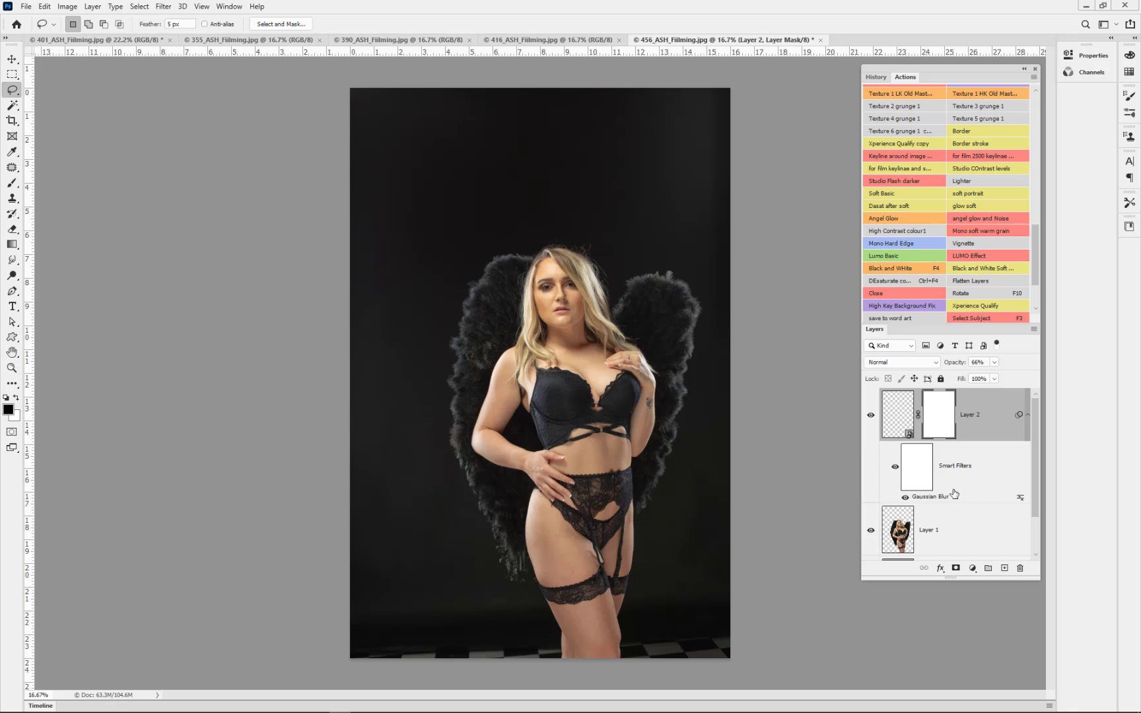
{"action": "left_click_drag", "start_coordinate": [964, 531], "coordinate": [971, 408]}
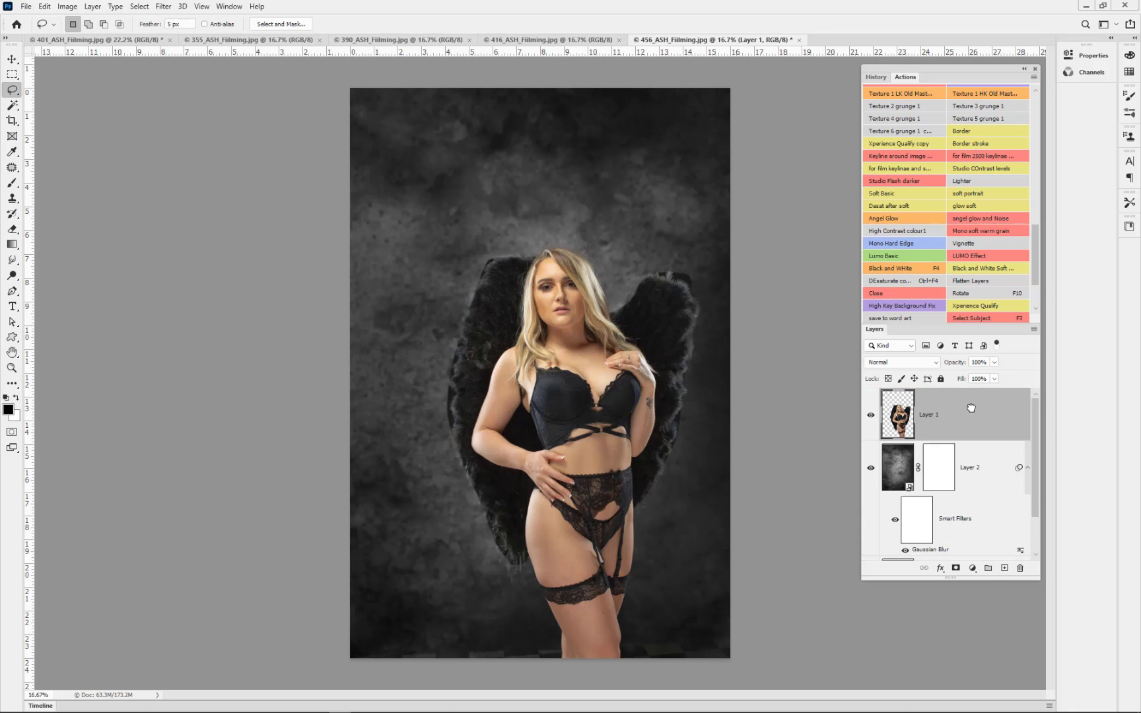
Paint black on Layer 2's mask around the wings and body with an 1800 px brush at 37% flow, and merge all layers.
{"action": "left_click", "coordinate": [936, 487]}
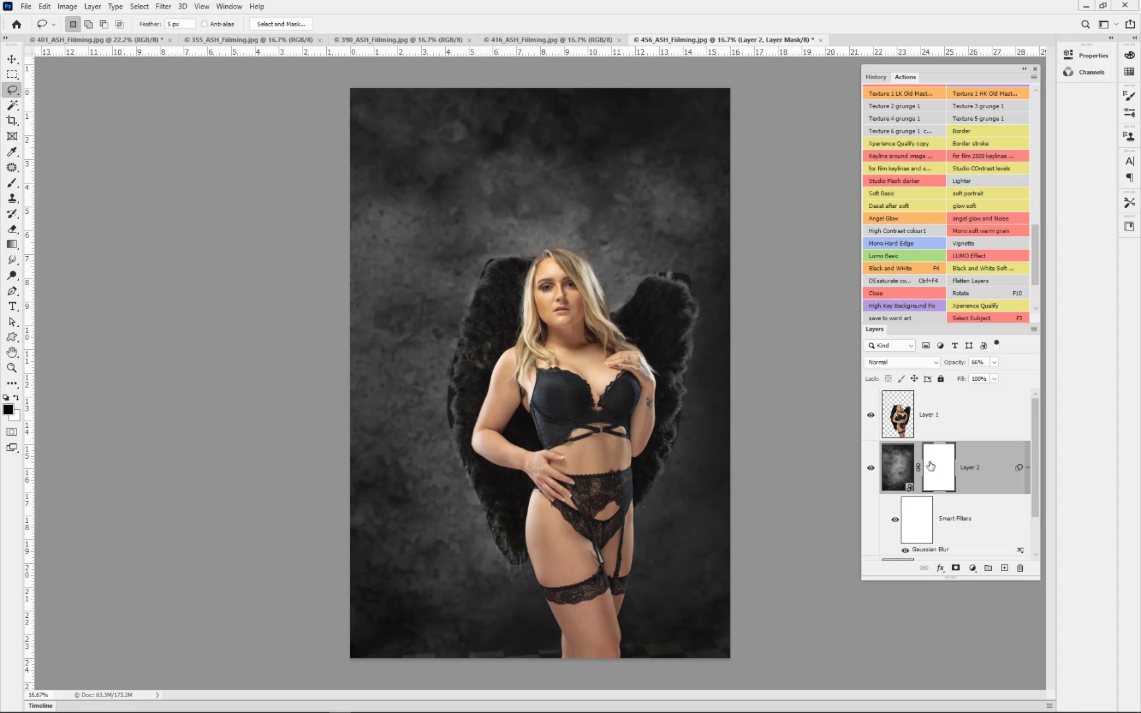
{"action": "key", "text": "b"}
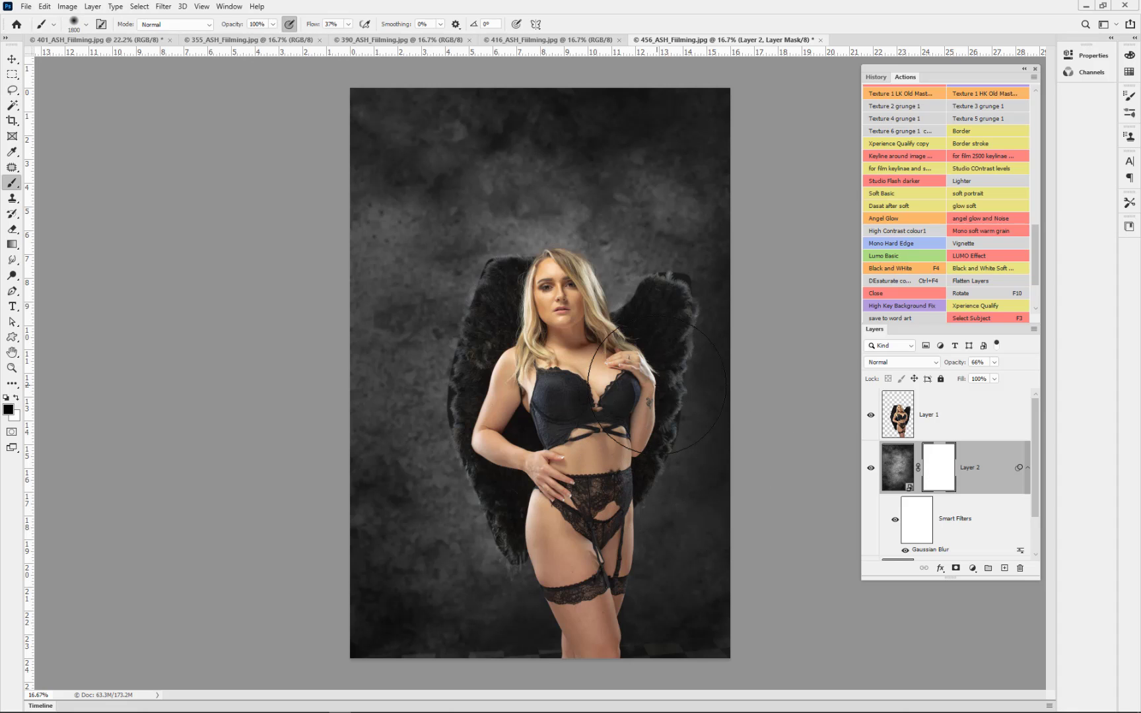
{"action": "mouse_move", "coordinate": [656, 410]}
{"action": "left_mouse_down"}
{"action": "mouse_move", "coordinate": [661, 318]}
{"action": "mouse_move", "coordinate": [639, 311]}
{"action": "mouse_move", "coordinate": [597, 327]}
{"action": "mouse_move", "coordinate": [470, 304]}
{"action": "mouse_move", "coordinate": [504, 312]}
{"action": "mouse_move", "coordinate": [517, 443]}
{"action": "mouse_move", "coordinate": [551, 504]}
{"action": "mouse_move", "coordinate": [490, 417]}
{"action": "mouse_move", "coordinate": [523, 408]}
{"action": "mouse_move", "coordinate": [493, 423]}
{"action": "left_mouse_up"}
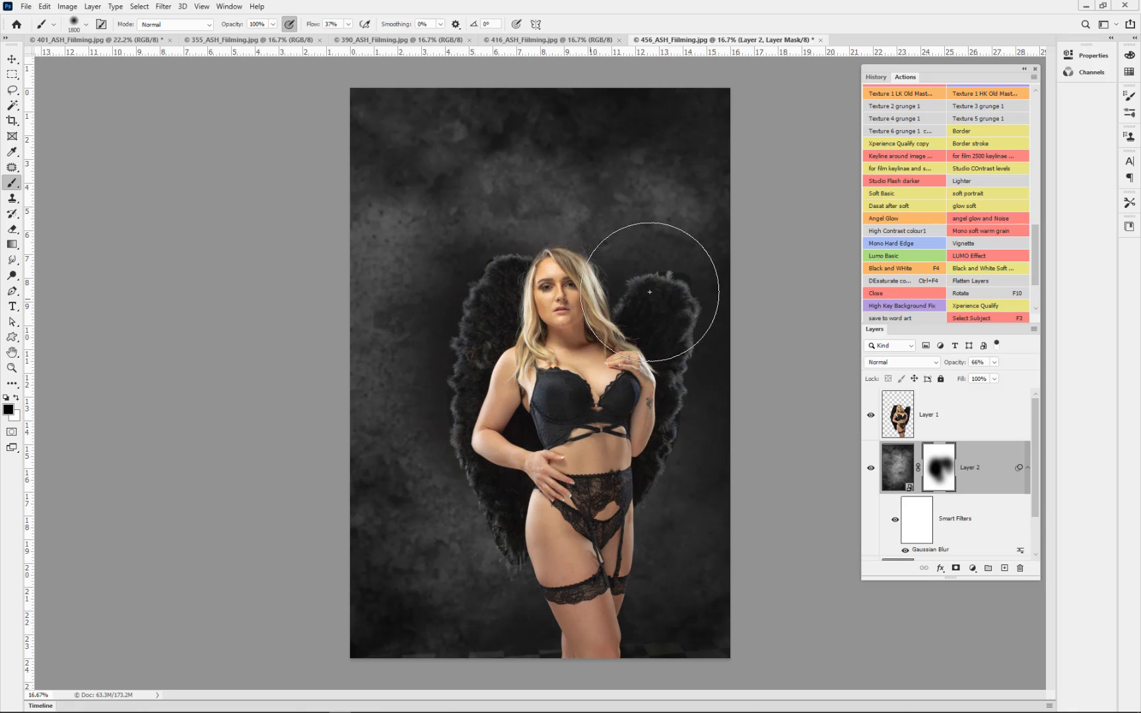
{"action": "left_click_drag", "start_coordinate": [573, 624], "coordinate": [614, 508]}
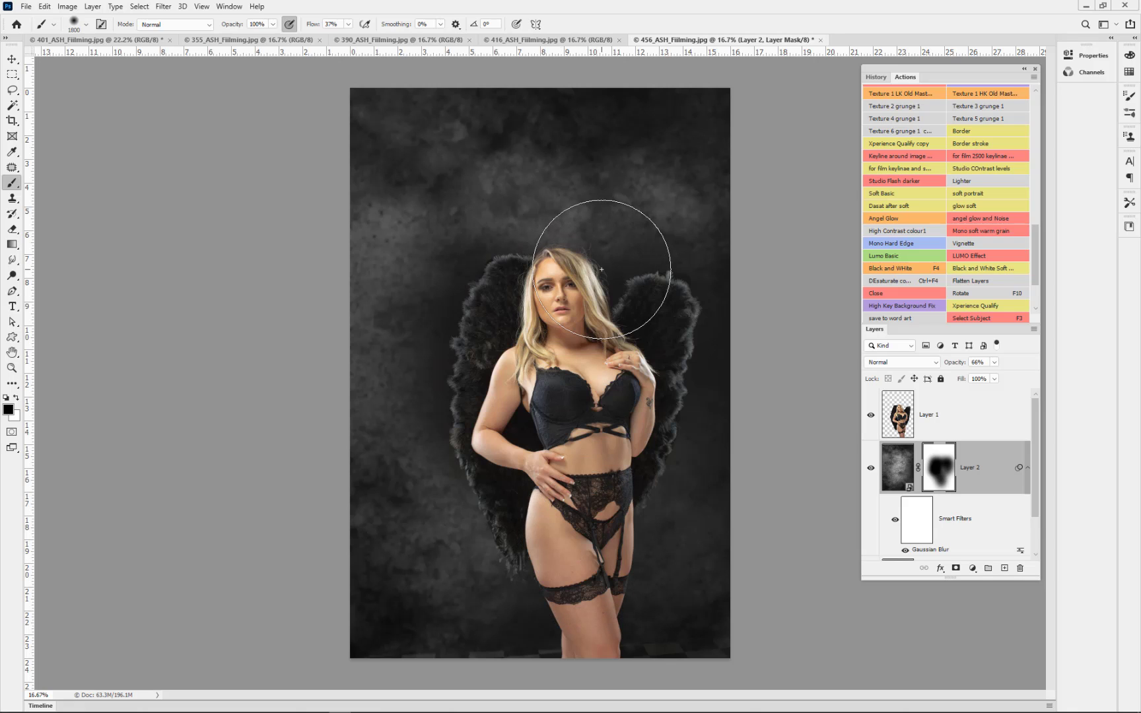
{"action": "key", "text": "ctrl+shift+e"}
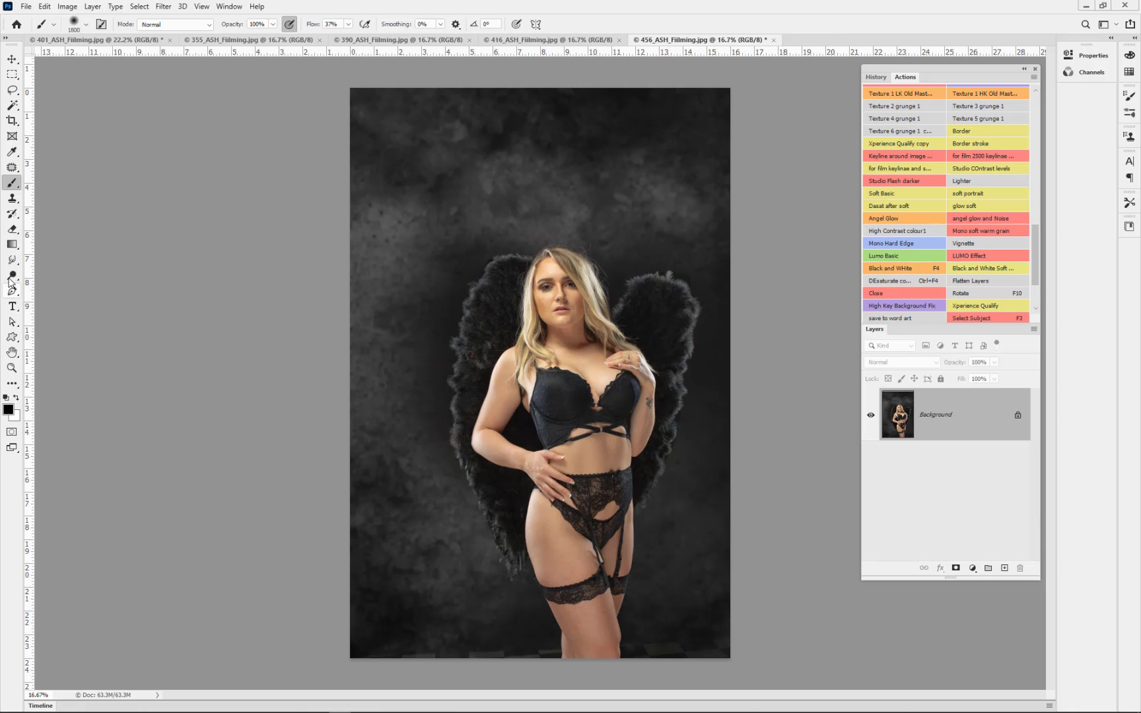
Dodge the wings' shadows at 100% exposure, run the Angel Glow action and switch to the Eraser tool.
{"action": "left_click", "coordinate": [12, 275]}
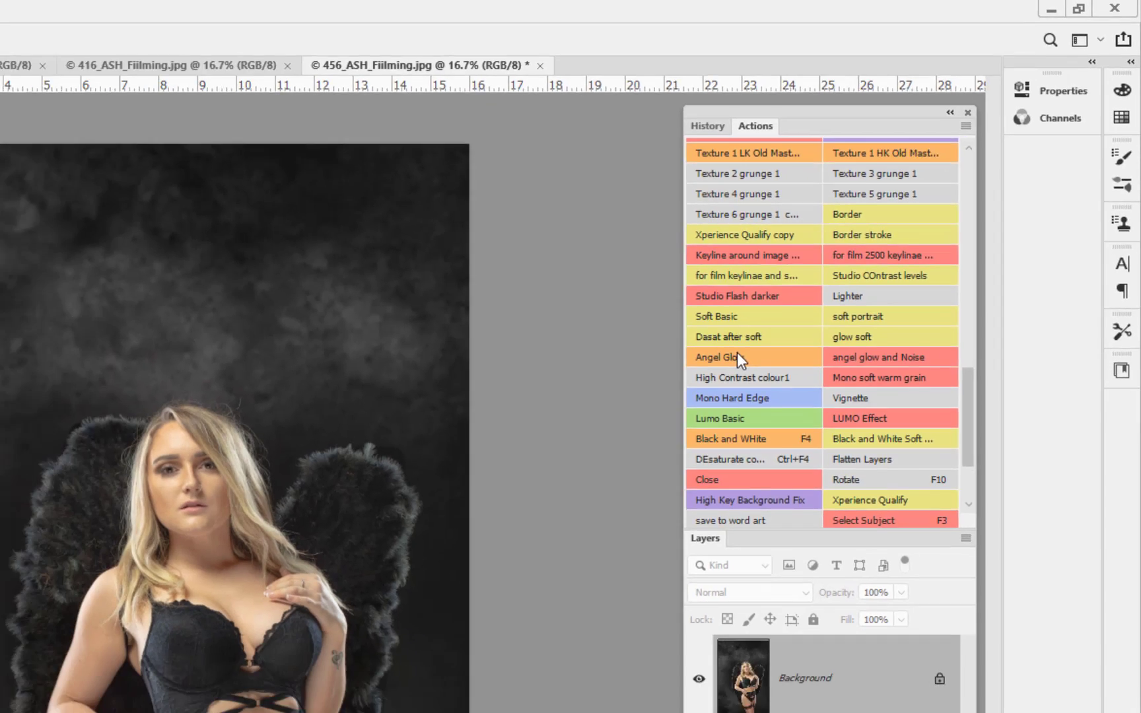
{"action": "left_click", "coordinate": [737, 352]}
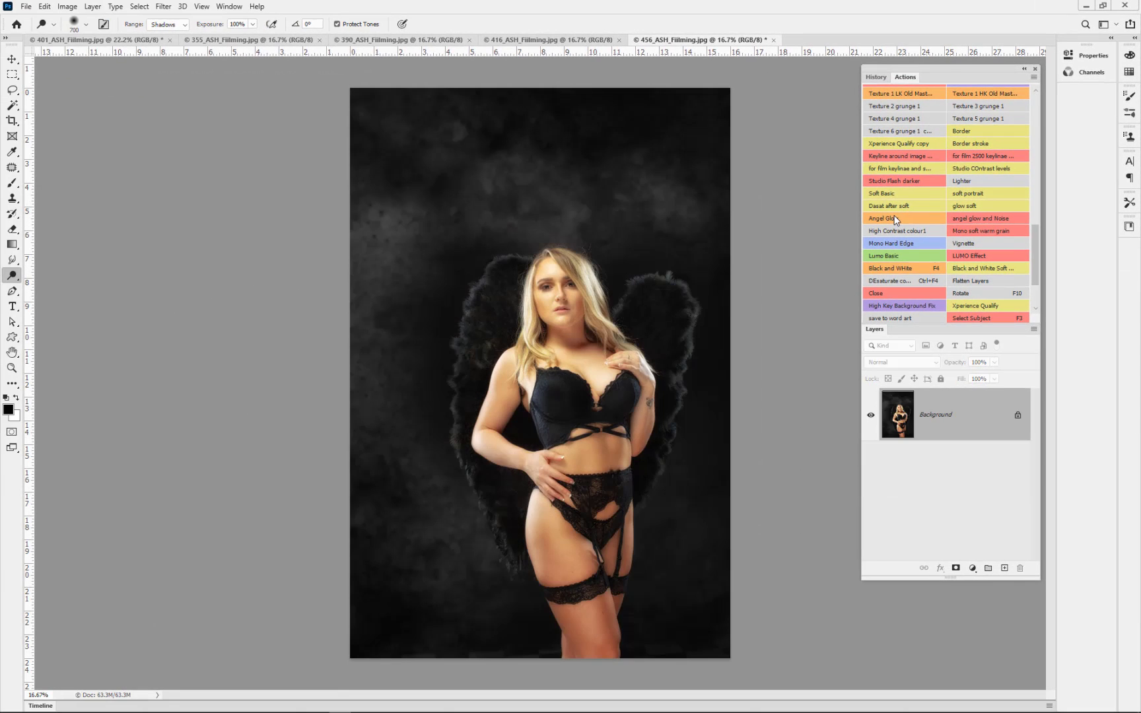
{"action": "key", "text": "e"}
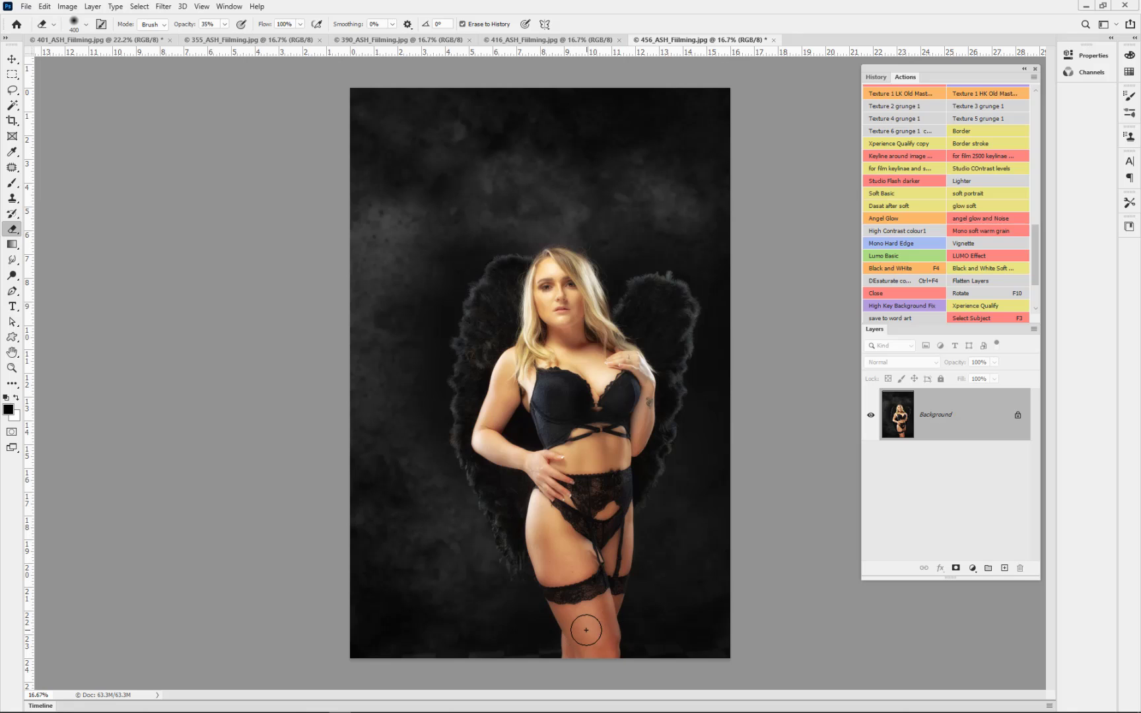
Crop a narrow strip off the lower edge of the photo, just below the model's stocking tops.
{"action": "key", "text": "c"}
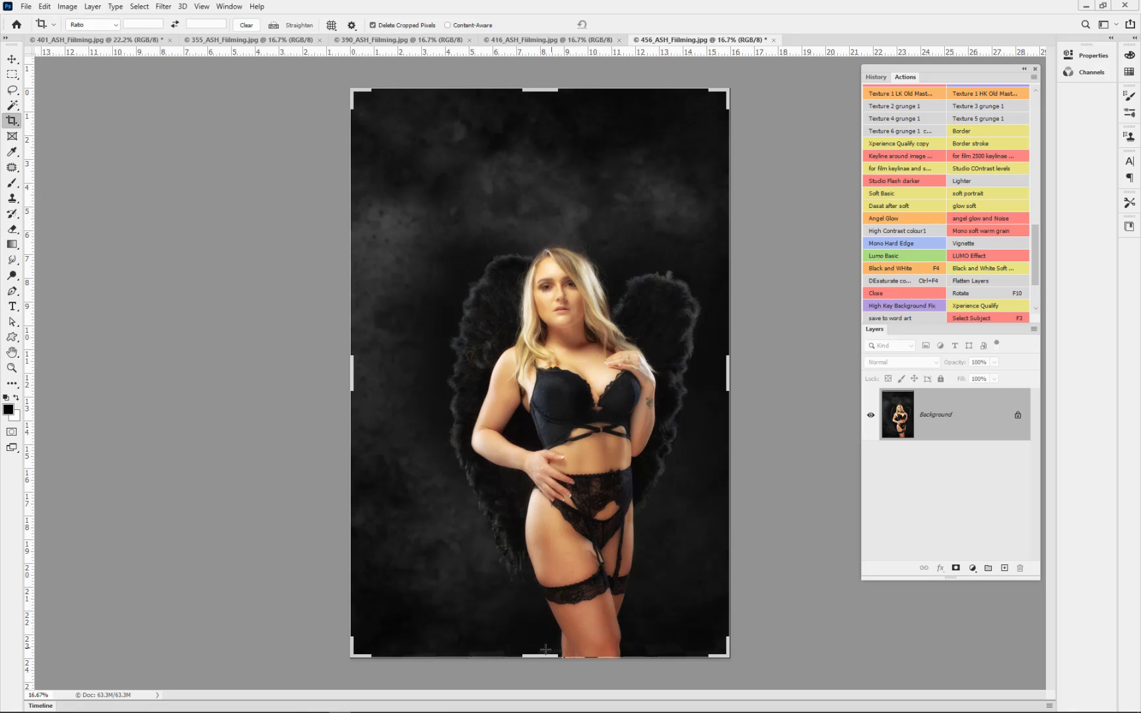
{"action": "mouse_move", "coordinate": [534, 657]}
{"action": "left_mouse_down"}
{"action": "mouse_move", "coordinate": [539, 624]}
{"action": "mouse_move", "coordinate": [533, 643]}
{"action": "left_mouse_up"}
{"action": "key", "text": "Return"}
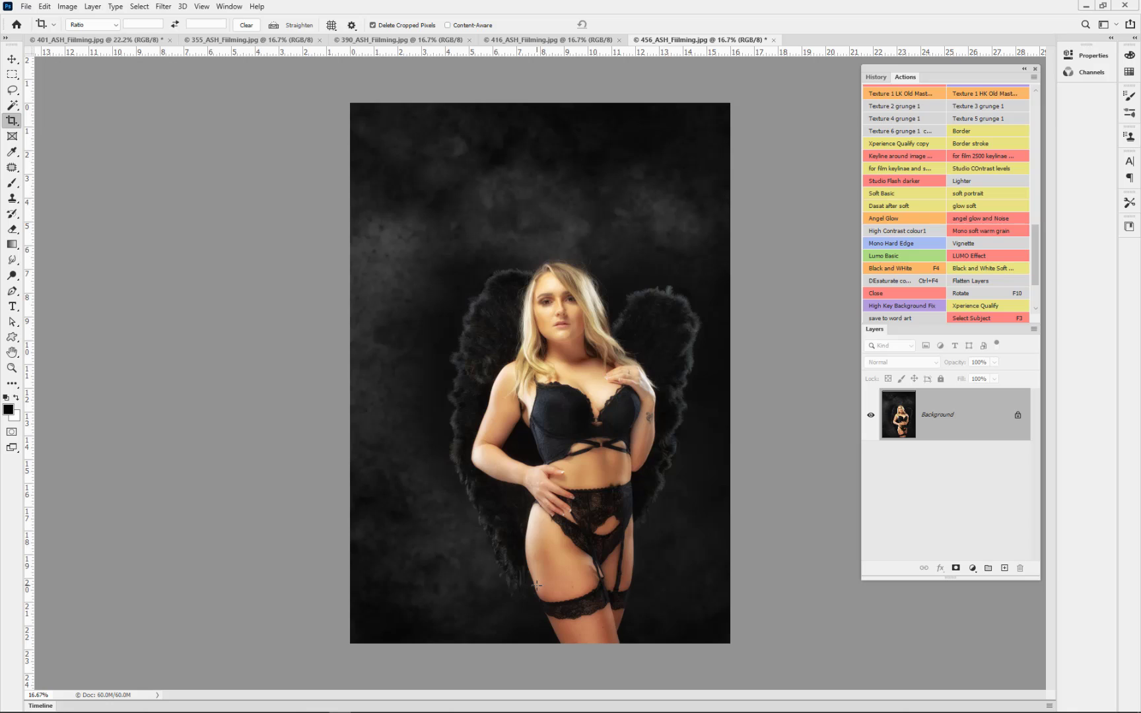
Close 456_ASH_Fiilming.jpg, saving the changes as a baseline standard JPEG at quality 10.
{"action": "key", "text": "ctrl"}
{"action": "key", "text": "ctrl+w"}
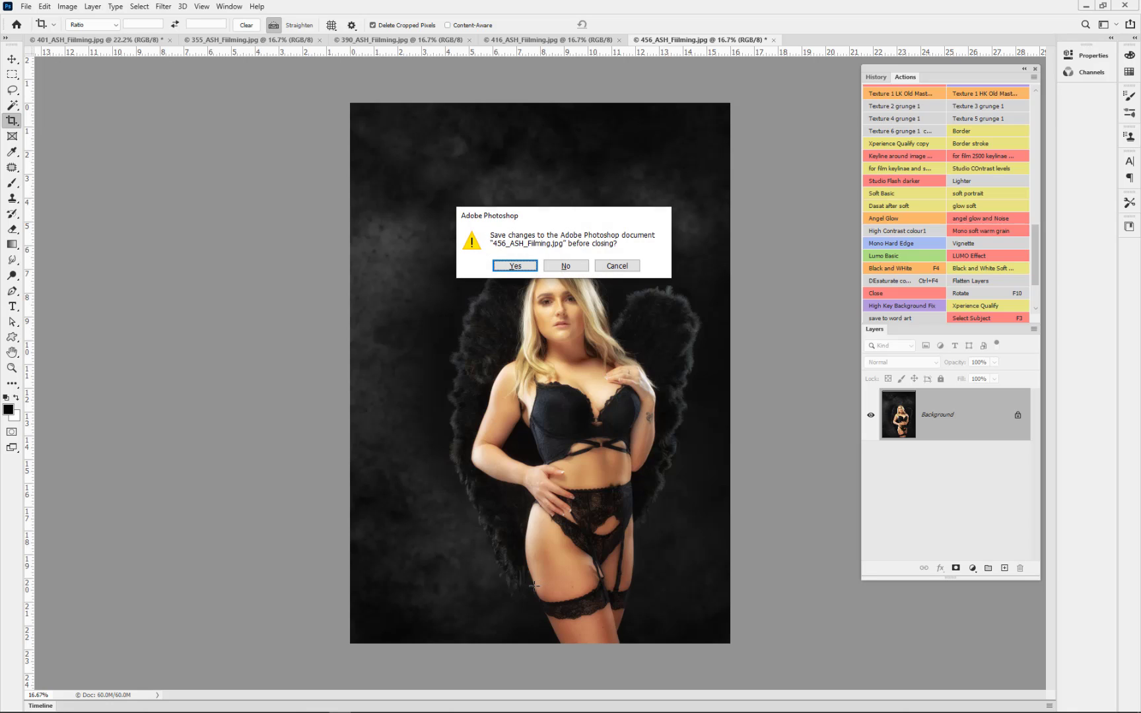
{"action": "left_click", "coordinate": [516, 265]}
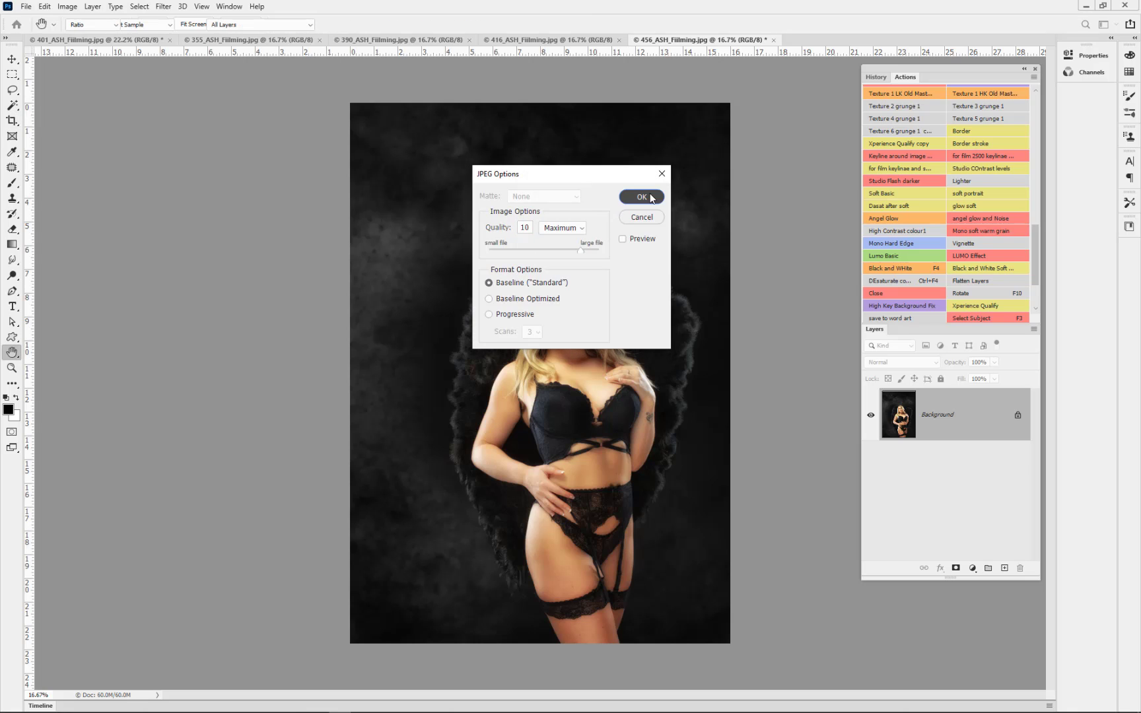
{"action": "left_click", "coordinate": [642, 197]}
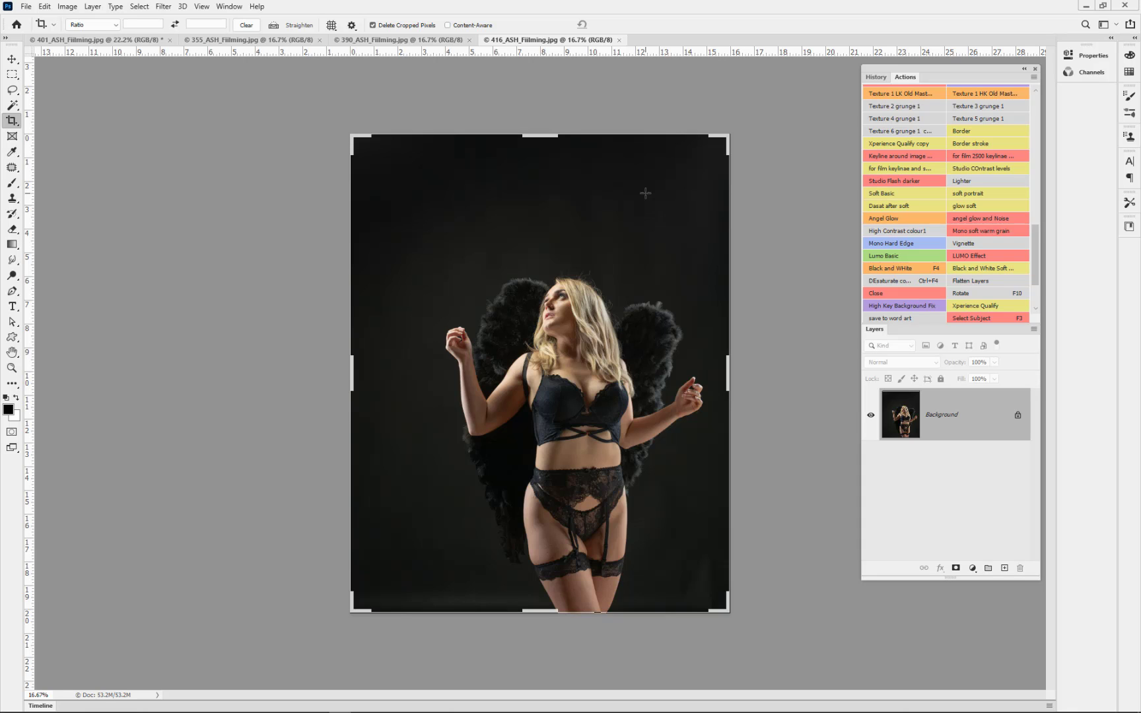
Select the model in 416_ASH_Fiilming.jpg with Select Subject, add both wings with the 5 px feathered Lasso, and copy the selection to a new layer.
{"action": "left_click", "coordinate": [12, 60]}
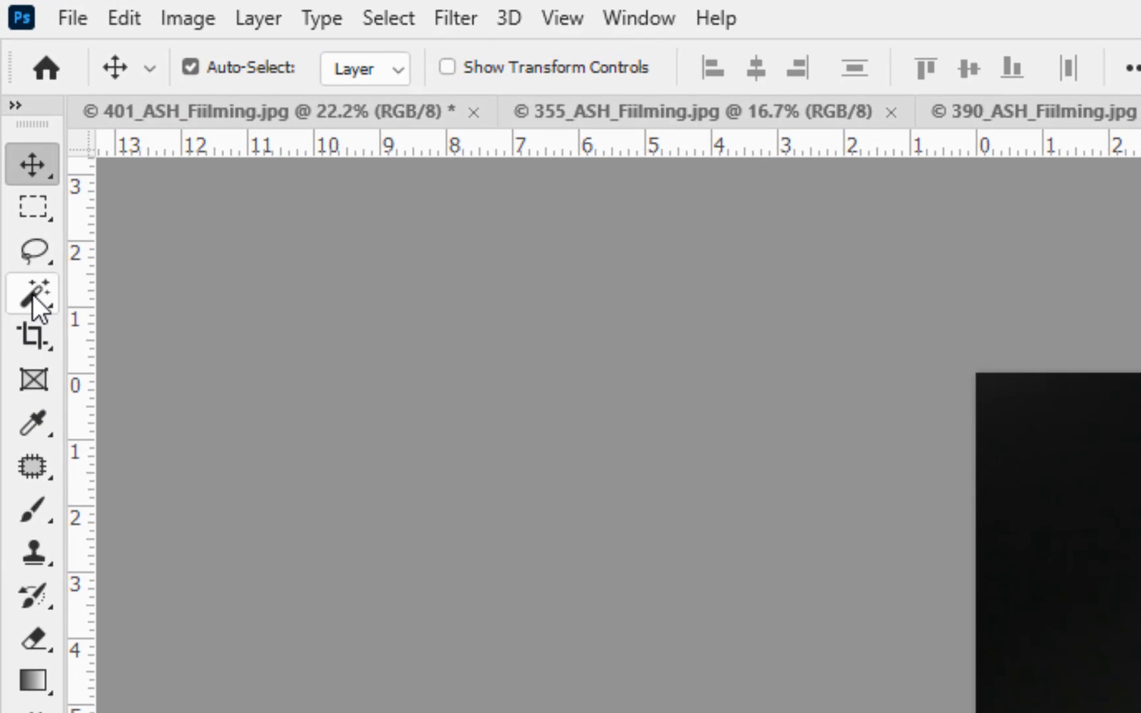
{"action": "left_click", "coordinate": [32, 294]}
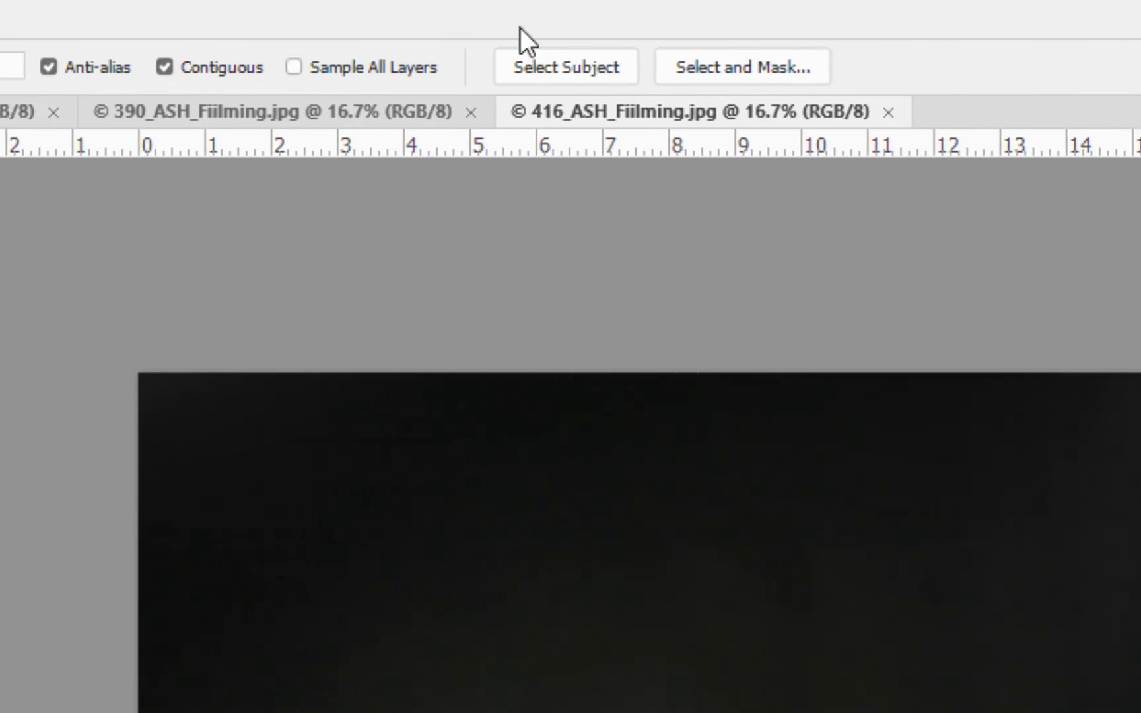
{"action": "left_click", "coordinate": [506, 70]}
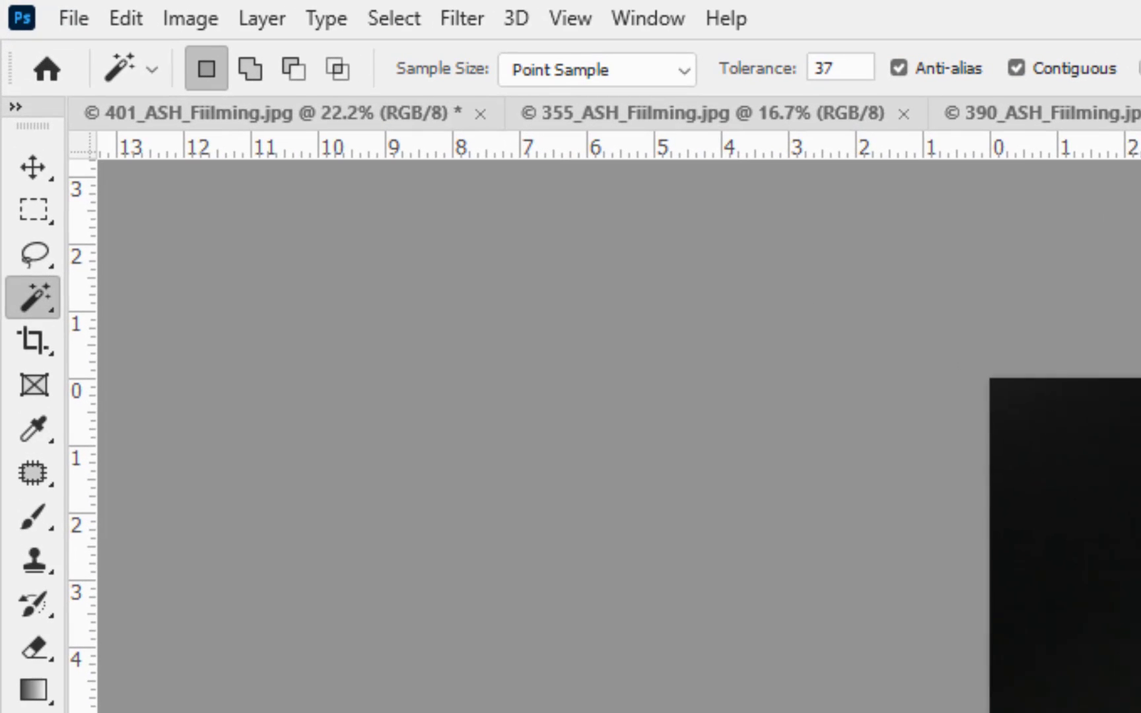
{"action": "key", "text": "l"}
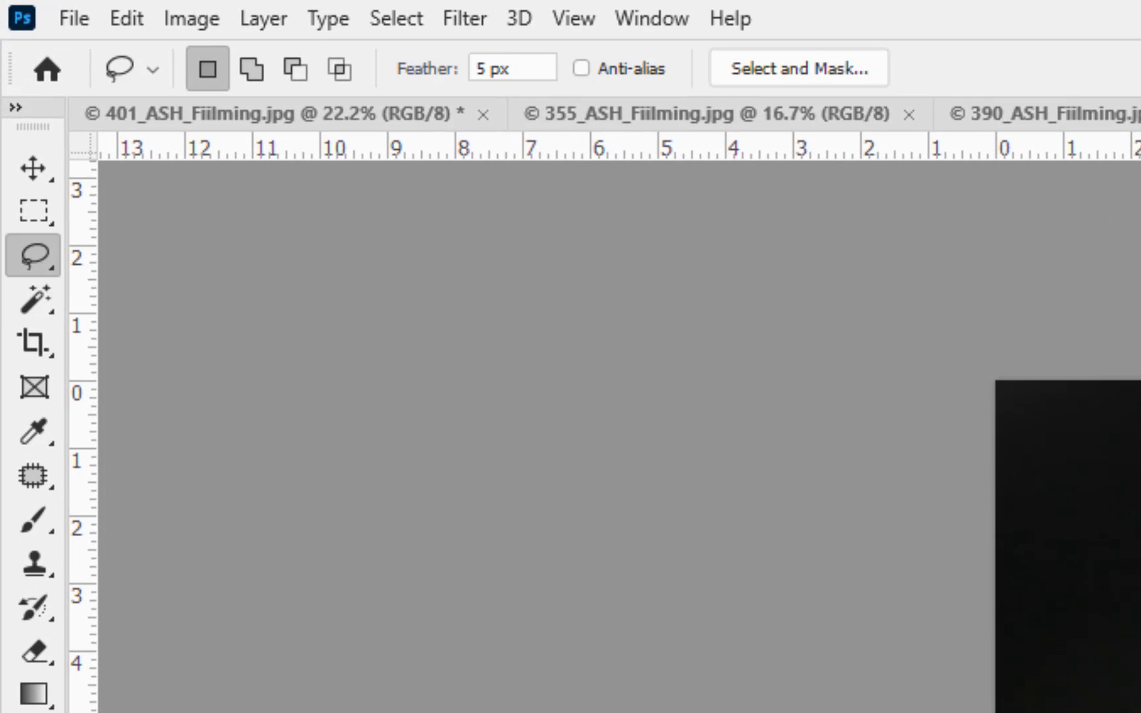
{"action": "key", "text": "shift"}
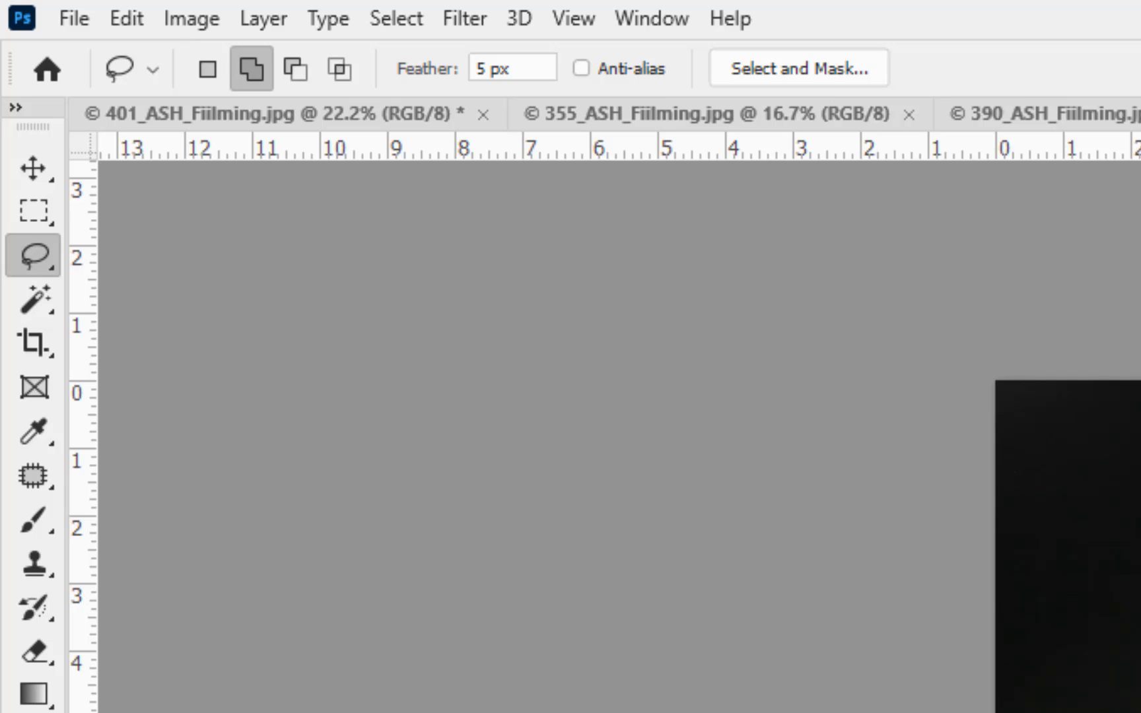
{"action": "mouse_move", "coordinate": [465, 456]}
{"action": "left_mouse_down"}
{"action": "mouse_move", "coordinate": [468, 370]}
{"action": "mouse_move", "coordinate": [504, 292]}
{"action": "mouse_move", "coordinate": [560, 290]}
{"action": "mouse_move", "coordinate": [562, 330]}
{"action": "left_mouse_up"}
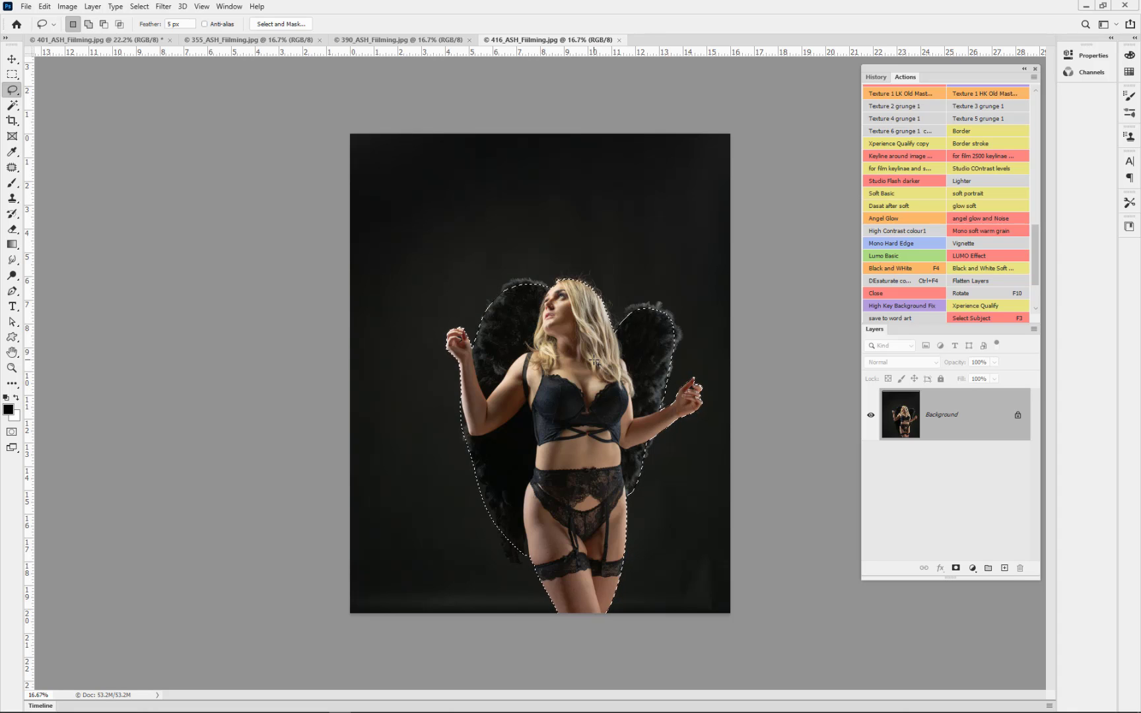
{"action": "key", "text": "ctrl+j"}
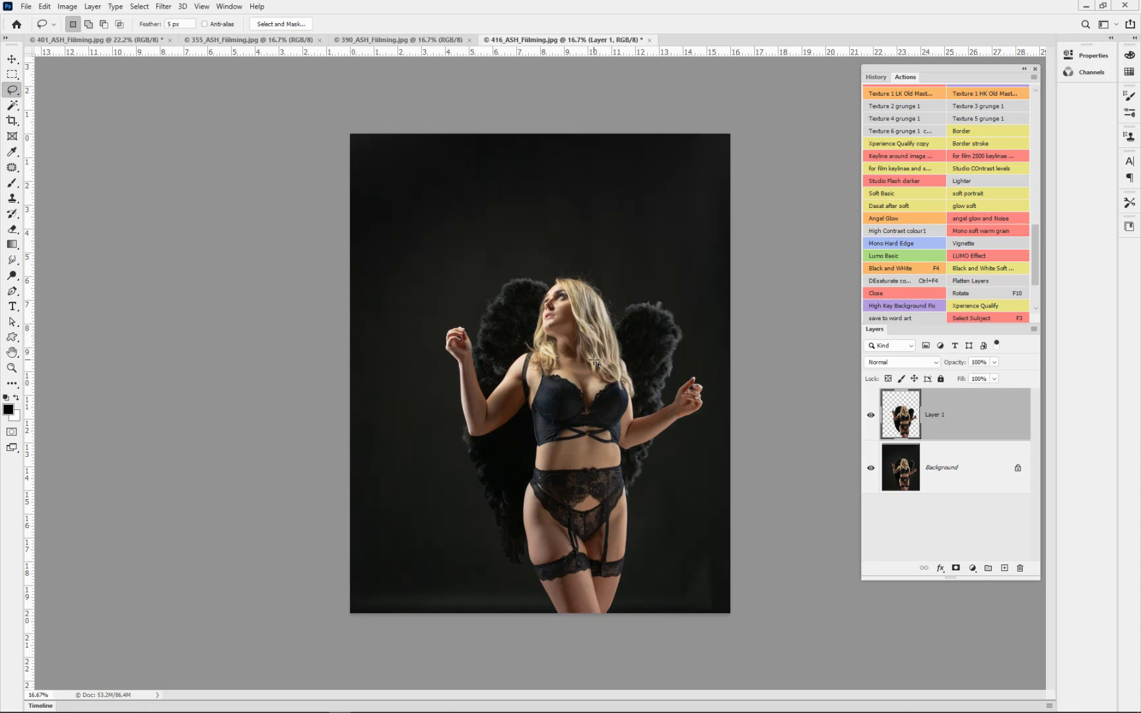
Make the Background layer active and open 012 Backgrounds.jpg from the Backgrounds 6000pix folder.
{"action": "left_click", "coordinate": [970, 471]}
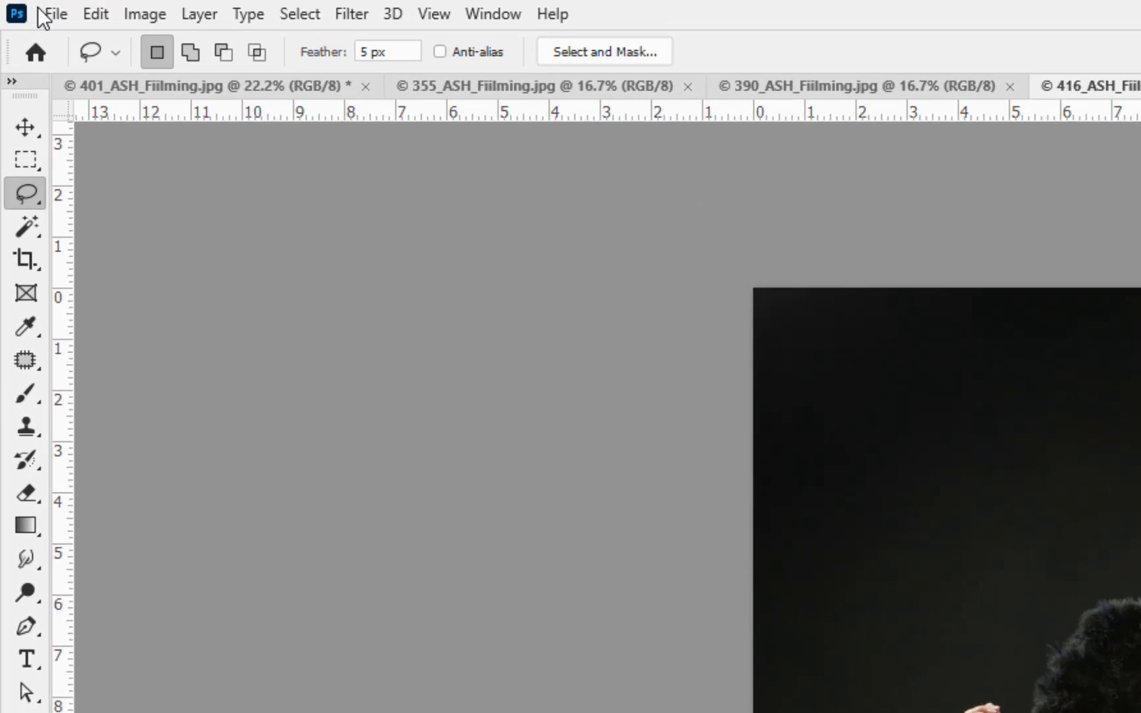
{"action": "left_click", "coordinate": [26, 6]}
{"action": "left_click", "coordinate": [75, 68]}
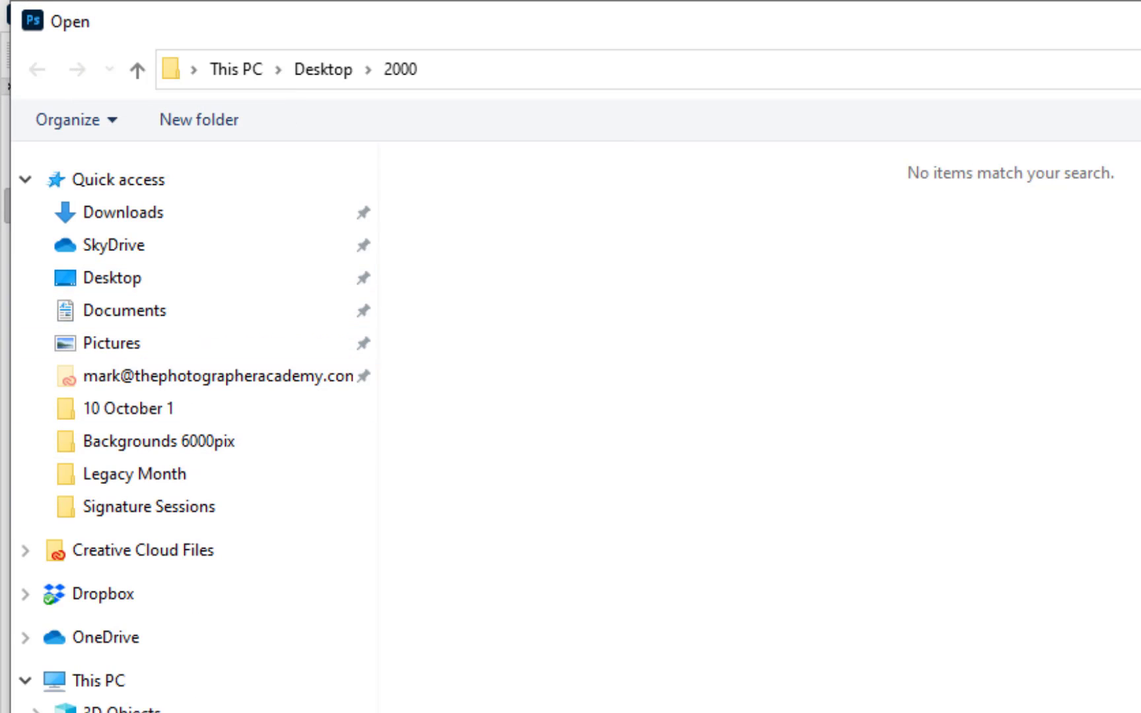
{"action": "left_click", "coordinate": [119, 711]}
{"action": "scroll", "coordinate": [957, 627], "scroll_direction": "down", "scroll_amount": 5}
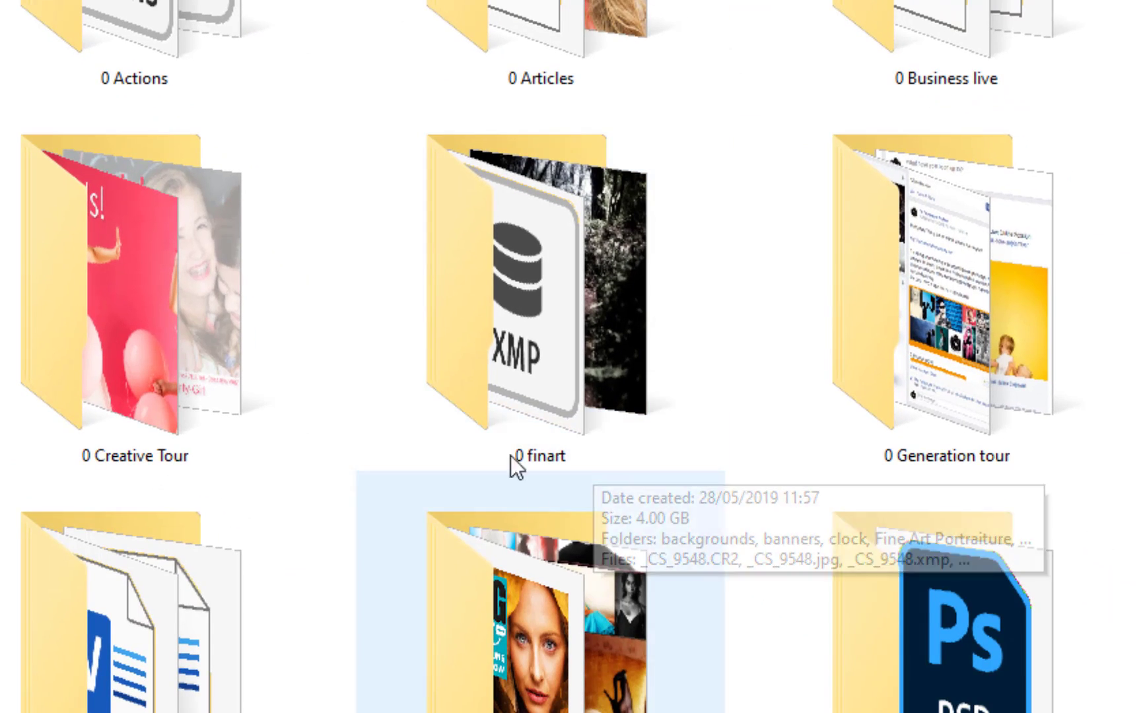
{"action": "left_click", "coordinate": [491, 342]}
{"action": "double_click", "coordinate": [491, 342]}
{"action": "double_click", "coordinate": [152, 69]}
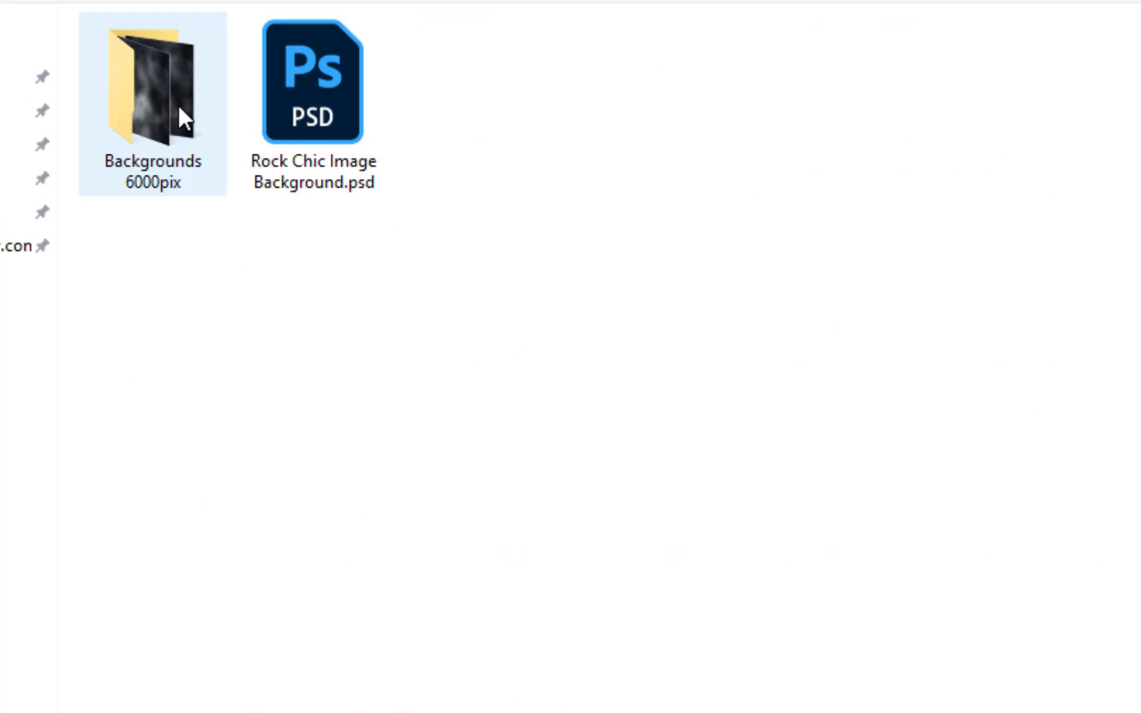
{"action": "double_click", "coordinate": [180, 109]}
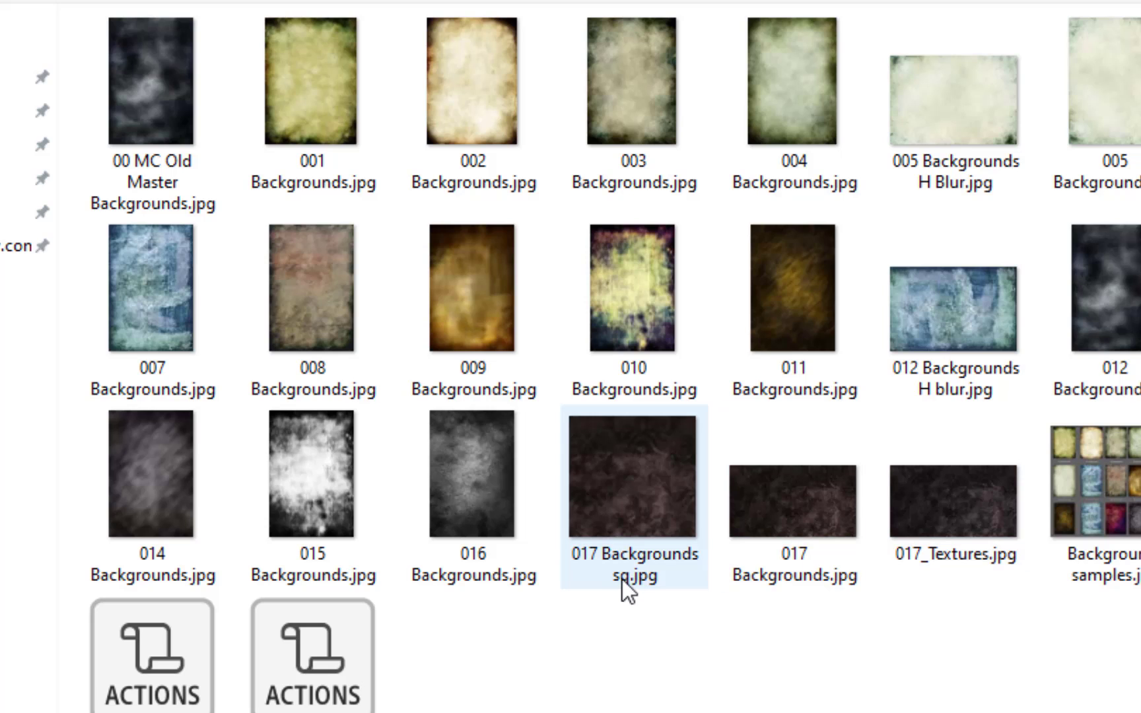
{"action": "double_click", "coordinate": [1134, 292]}
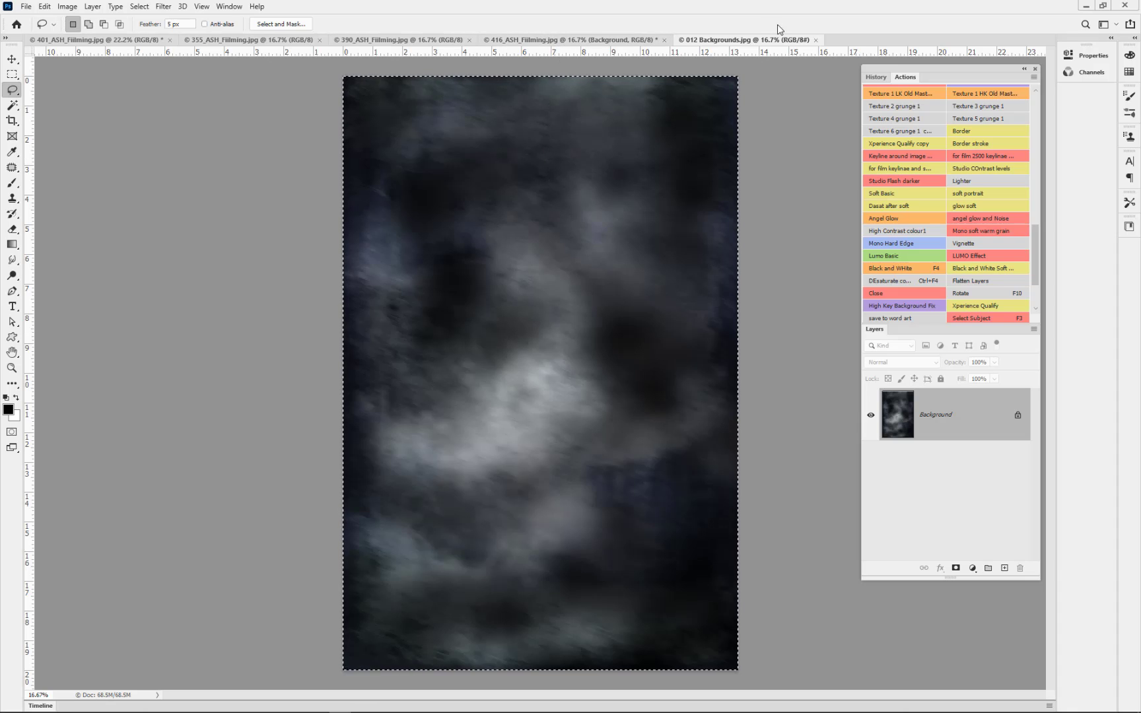
Close 012 Backgrounds.jpg and paste its copied texture between the Background layer and Layer 1 of 416_ASH_Fiilming.jpg.
{"action": "left_click", "coordinate": [816, 40]}
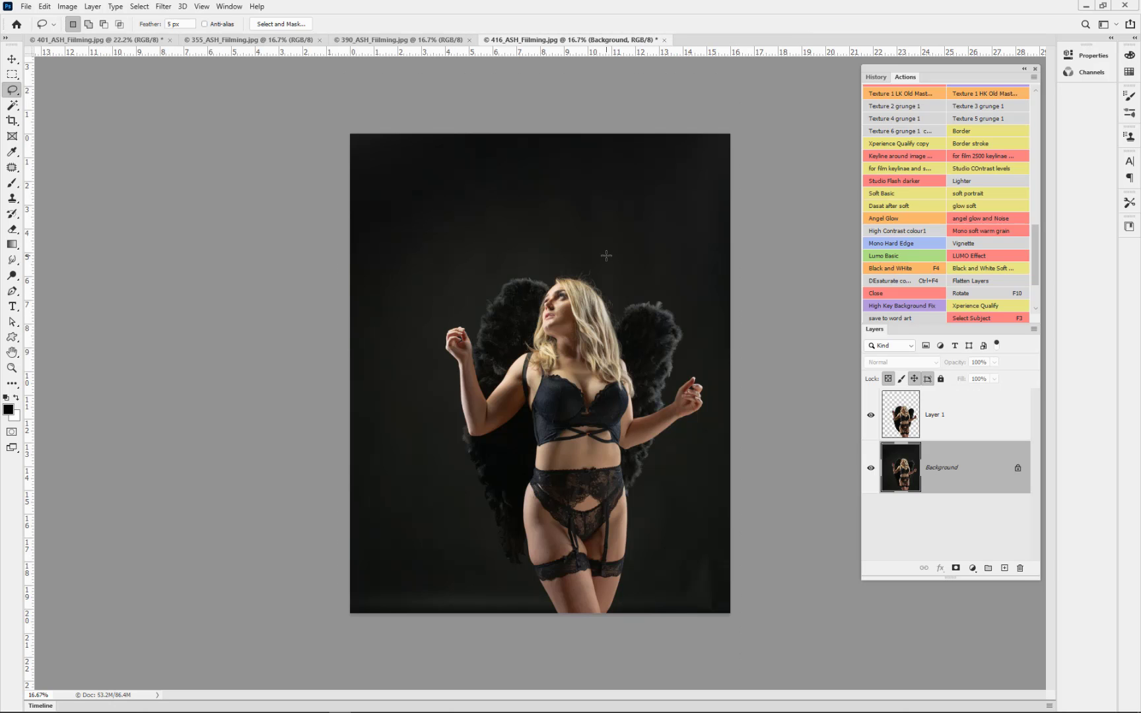
{"action": "key", "text": "ctrl+v"}
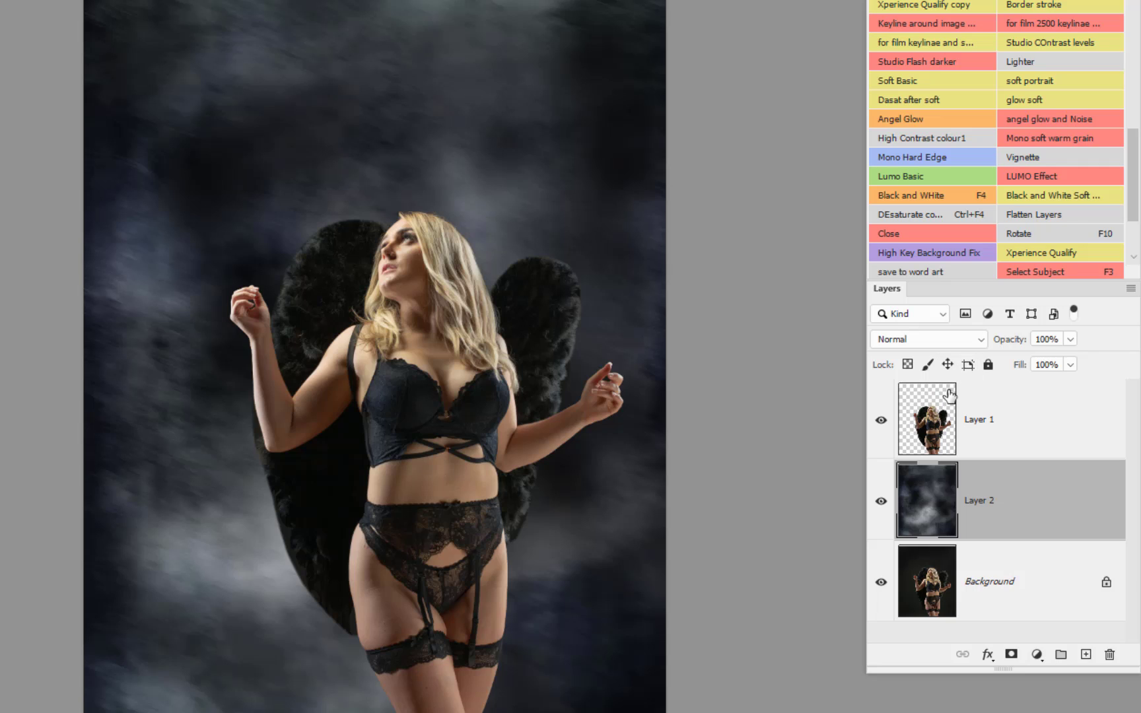
{"action": "right_click", "coordinate": [943, 523]}
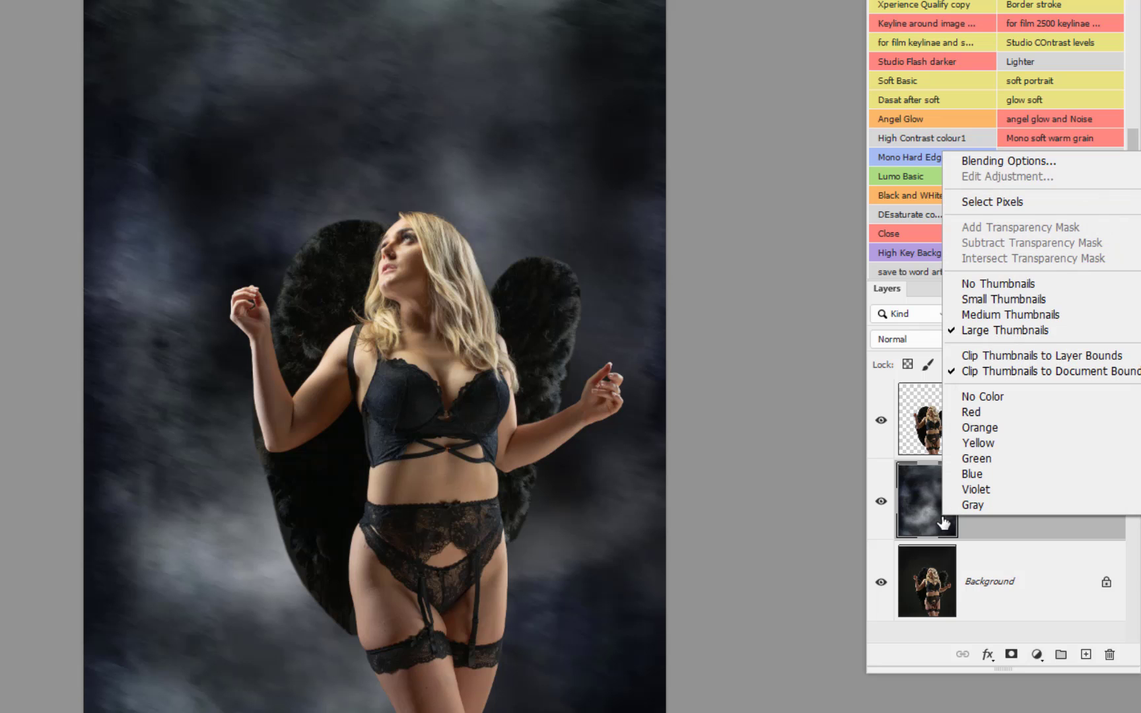
{"action": "left_click", "coordinate": [983, 528]}
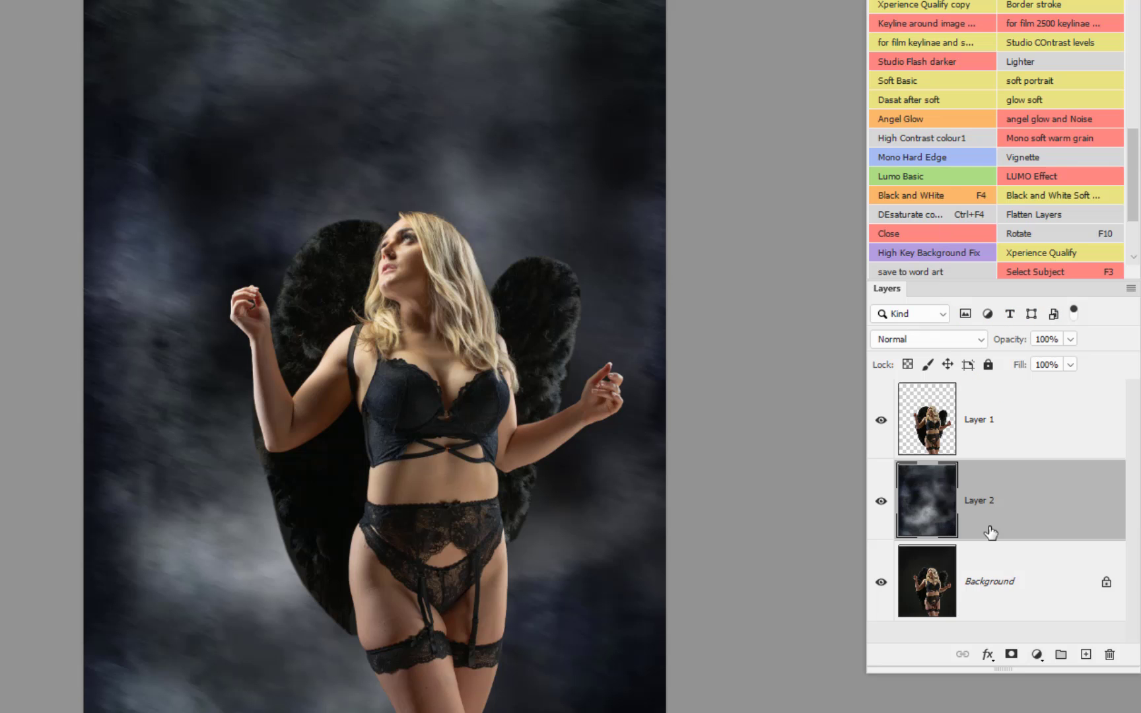
Convert Layer 2 to a smart object and apply a Gaussian Blur with a radius of 4.5 pixels to the texture.
{"action": "right_click", "coordinate": [1069, 505]}
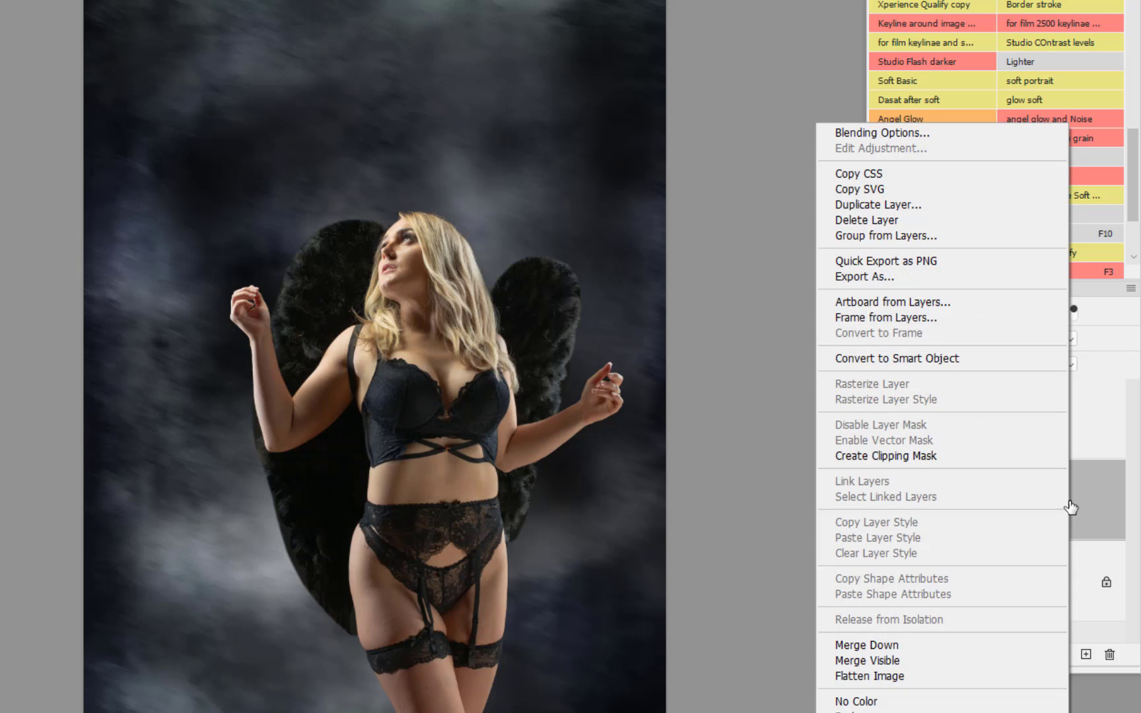
{"action": "left_click", "coordinate": [870, 360]}
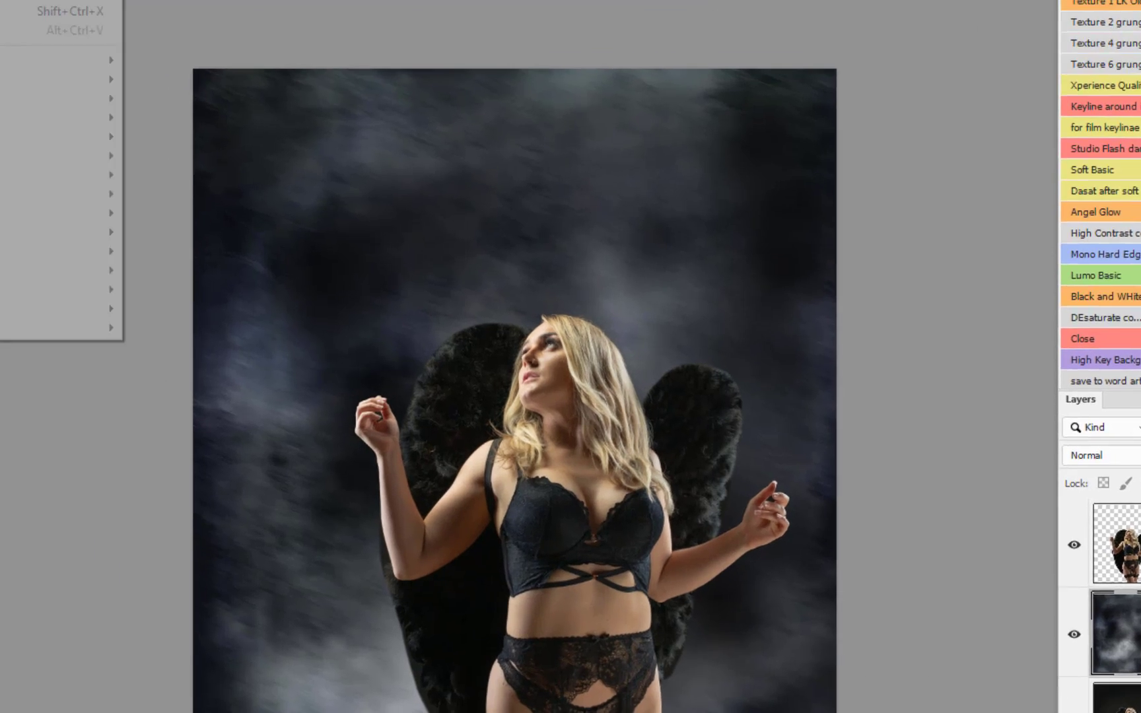
{"action": "left_click", "coordinate": [86, 6]}
{"action": "mouse_move", "coordinate": [93, 329]}
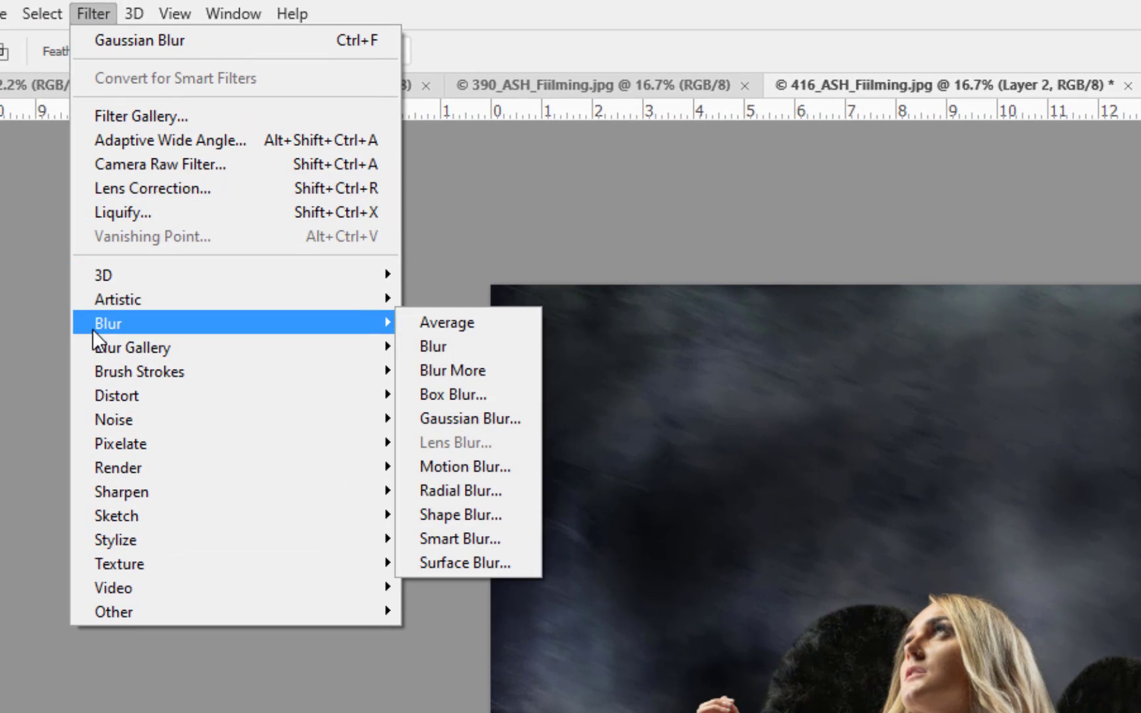
{"action": "left_click", "coordinate": [440, 422]}
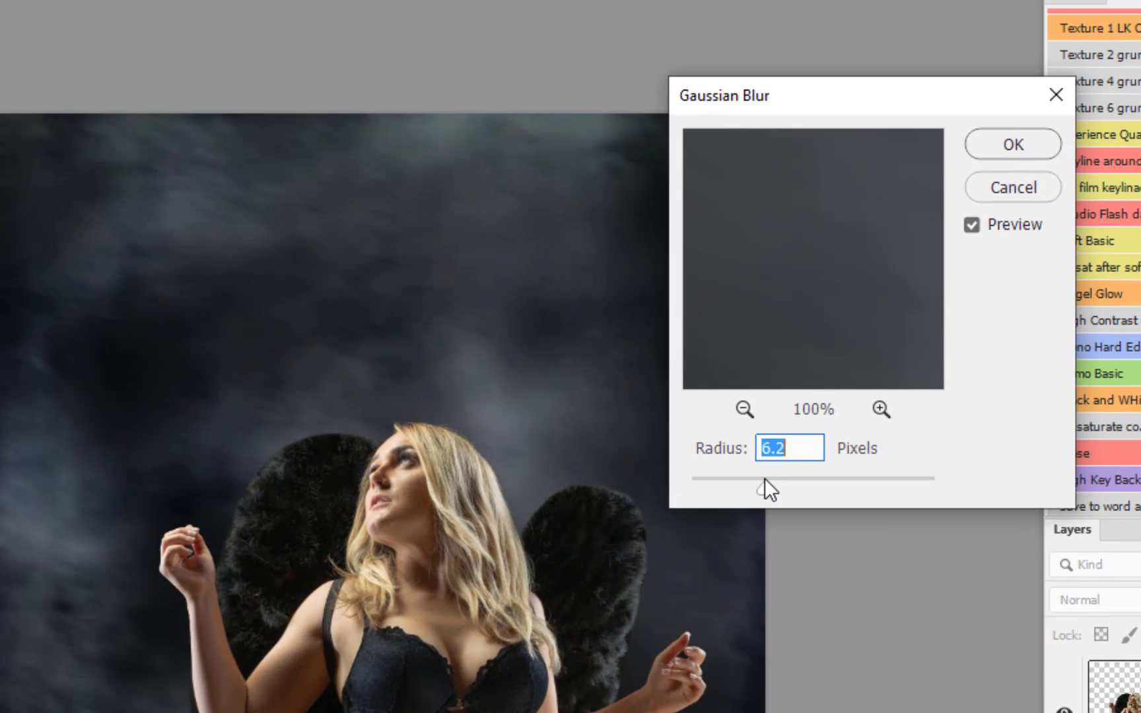
{"action": "left_click_drag", "start_coordinate": [764, 480], "coordinate": [749, 484]}
{"action": "left_click", "coordinate": [1008, 143]}
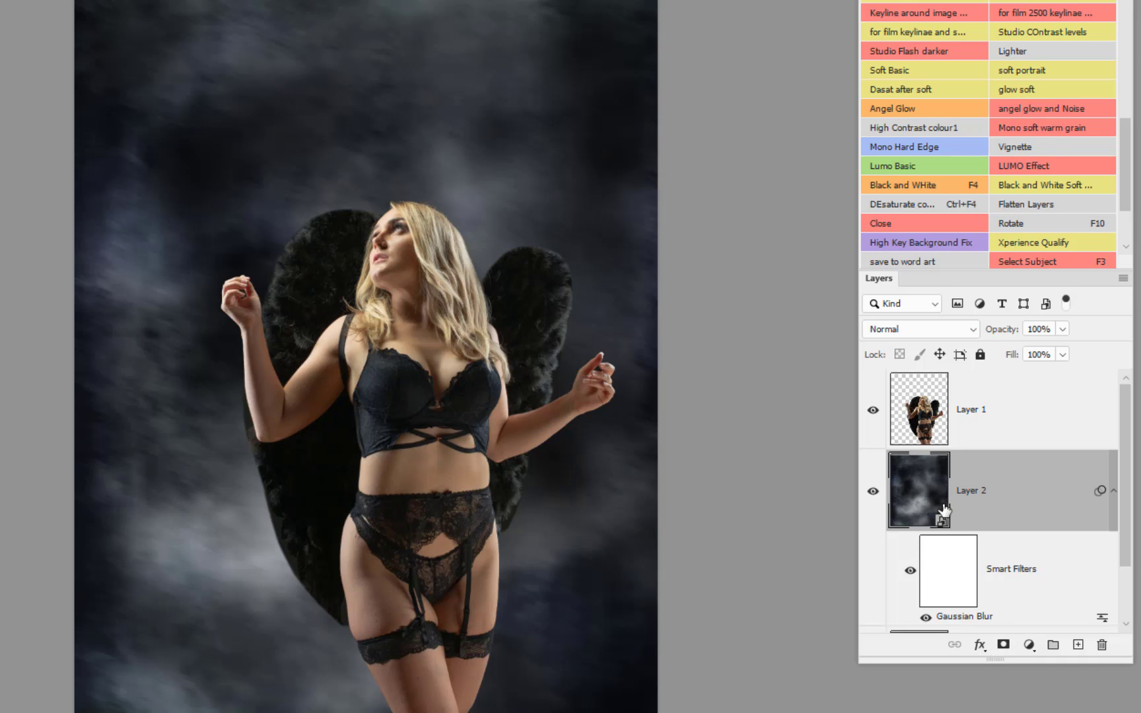
Reopen the Gaussian Blur smart filter on Layer 2 and readjust its radius.
{"action": "double_click", "coordinate": [954, 617]}
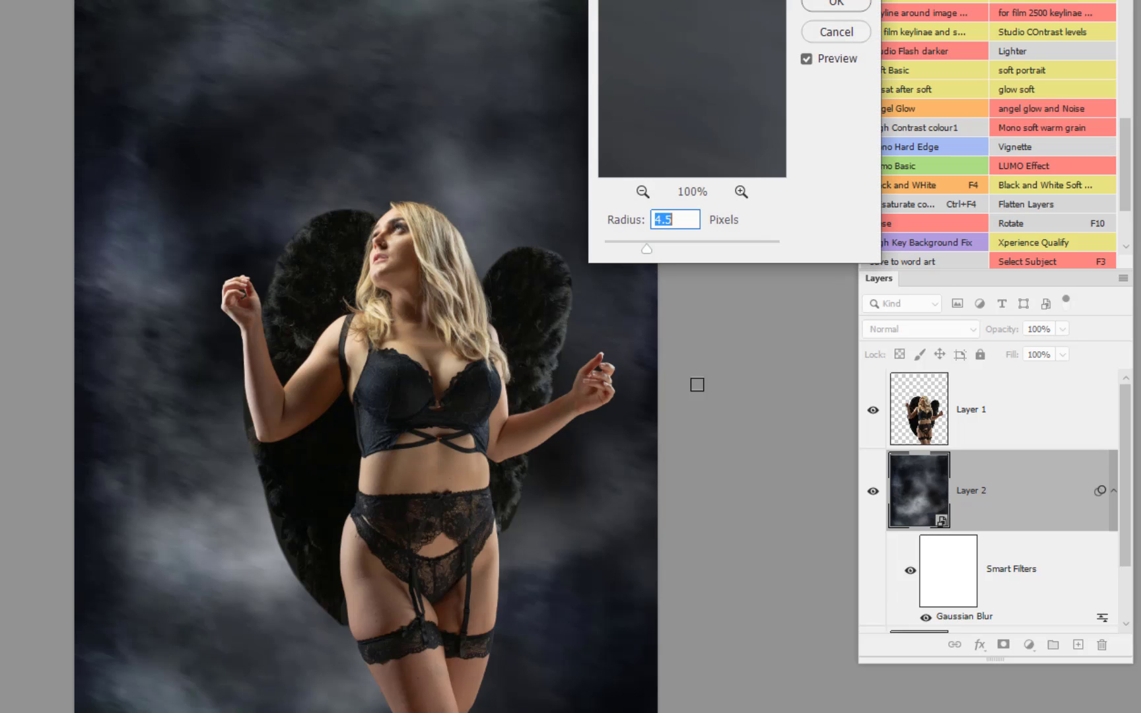
{"action": "left_click_drag", "start_coordinate": [729, 249], "coordinate": [642, 252]}
{"action": "left_click", "coordinate": [834, 5]}
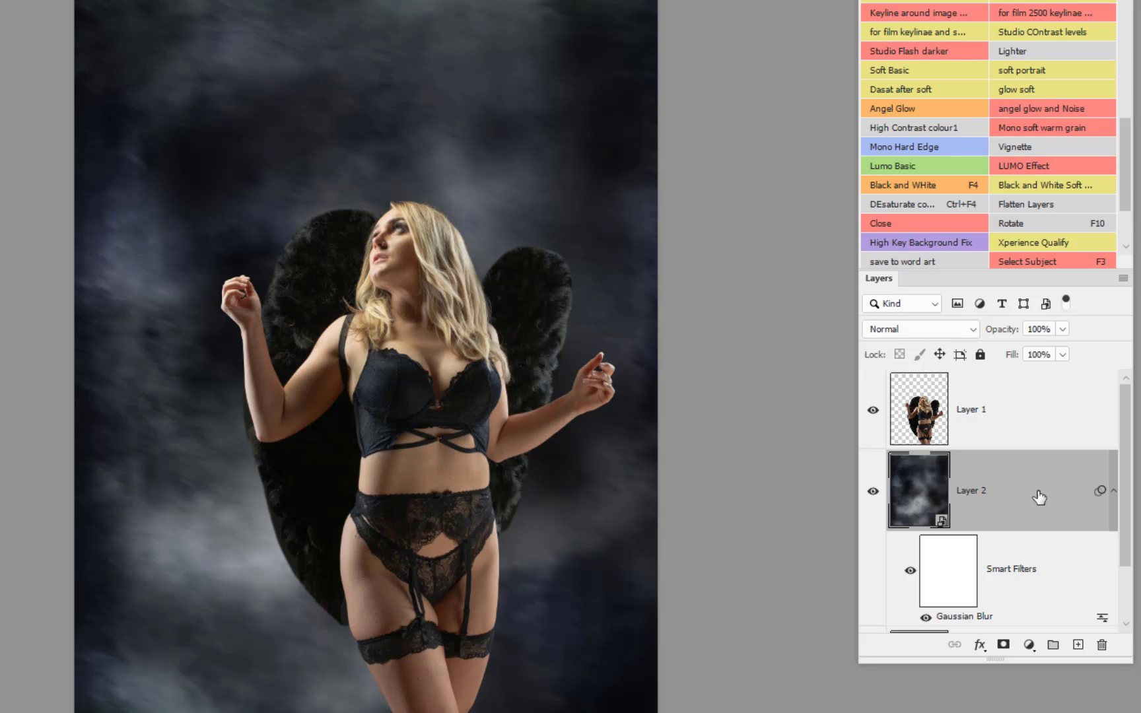
Add a layer mask to Layer 2 and set up the Brush tool with black as the foreground colour.
{"action": "left_click", "coordinate": [1001, 643]}
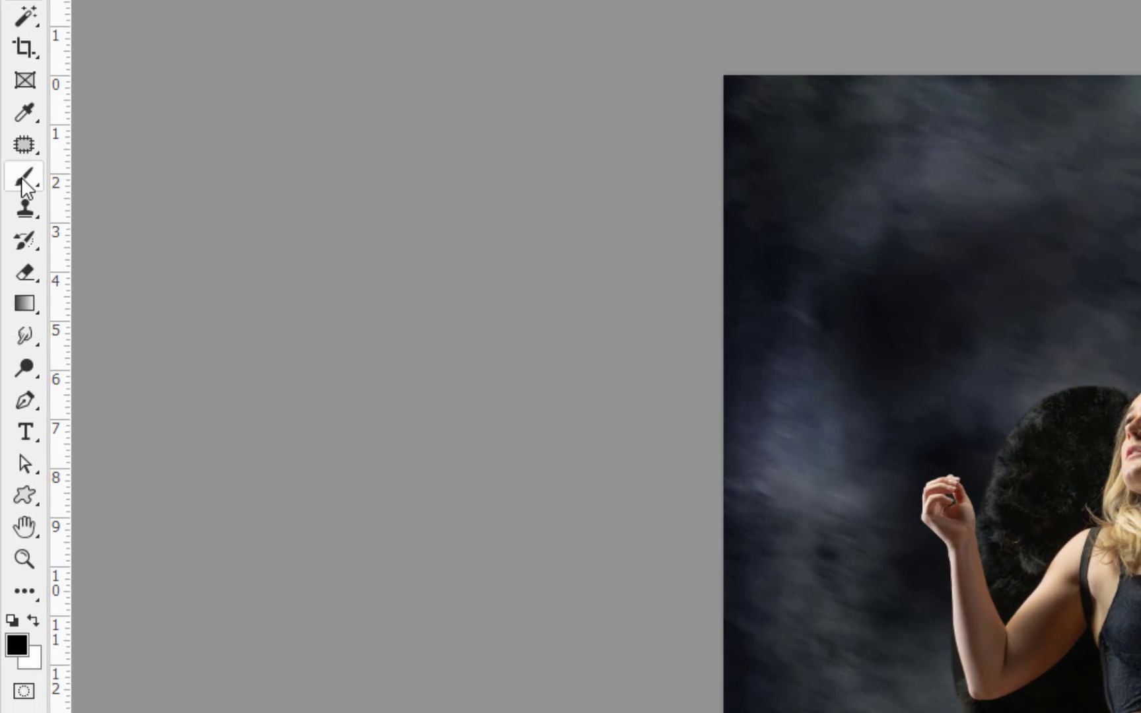
{"action": "left_click", "coordinate": [23, 178]}
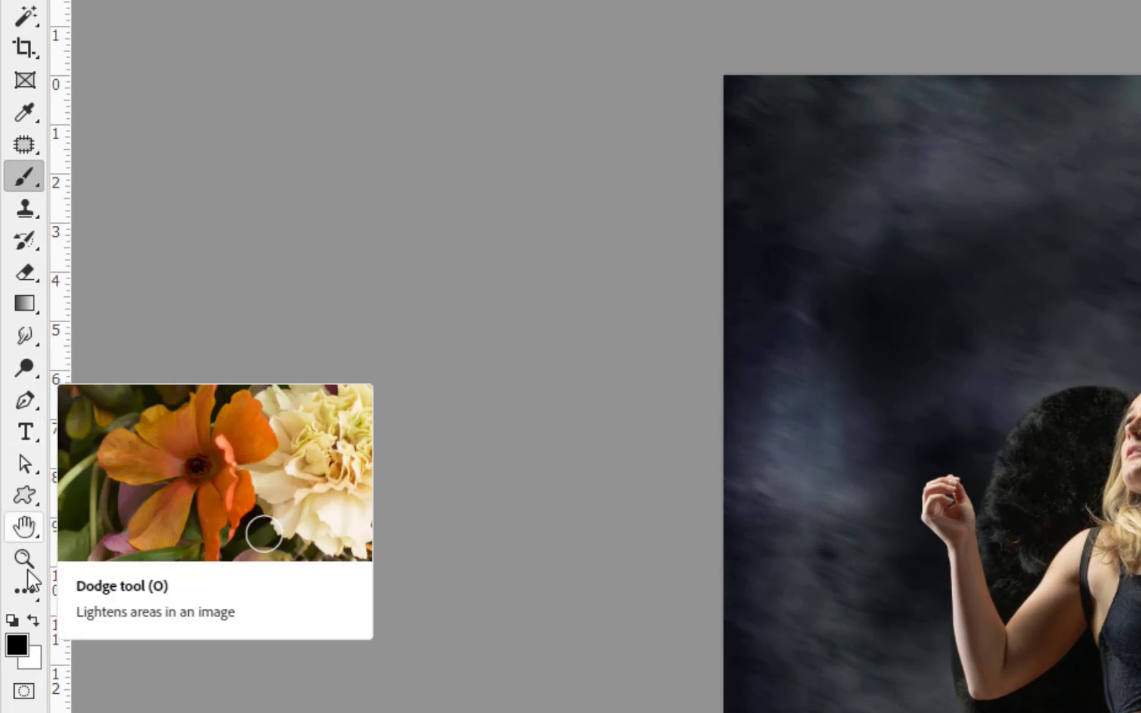
{"action": "key", "text": "x"}
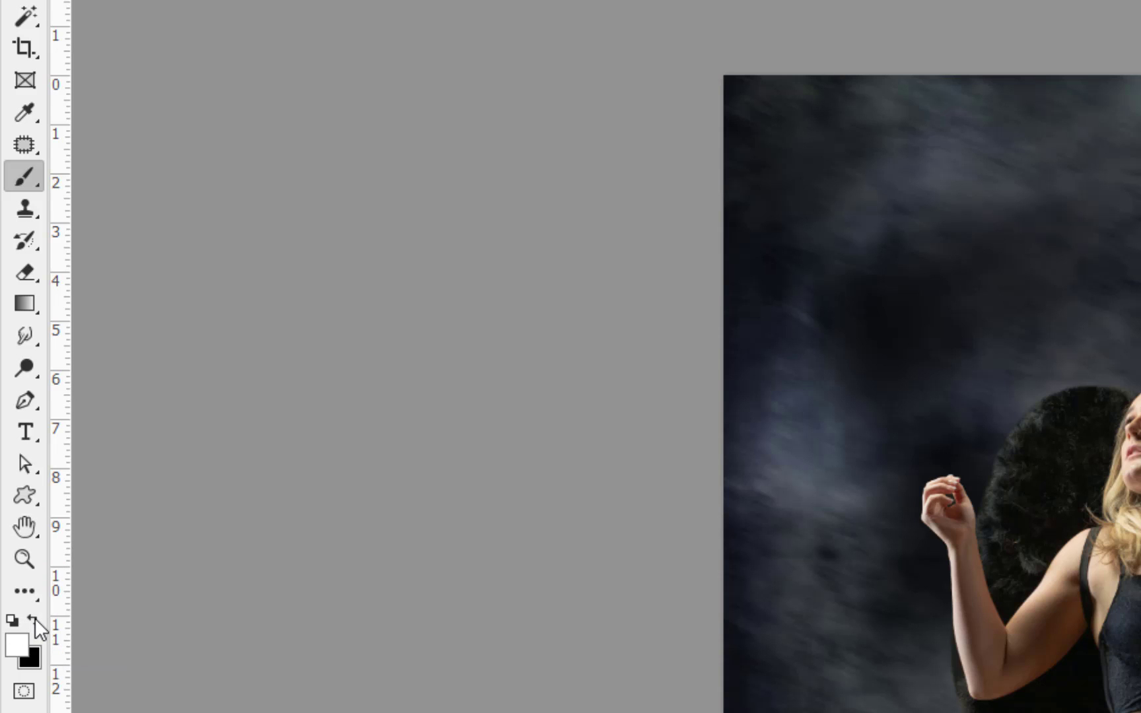
{"action": "left_click", "coordinate": [35, 618]}
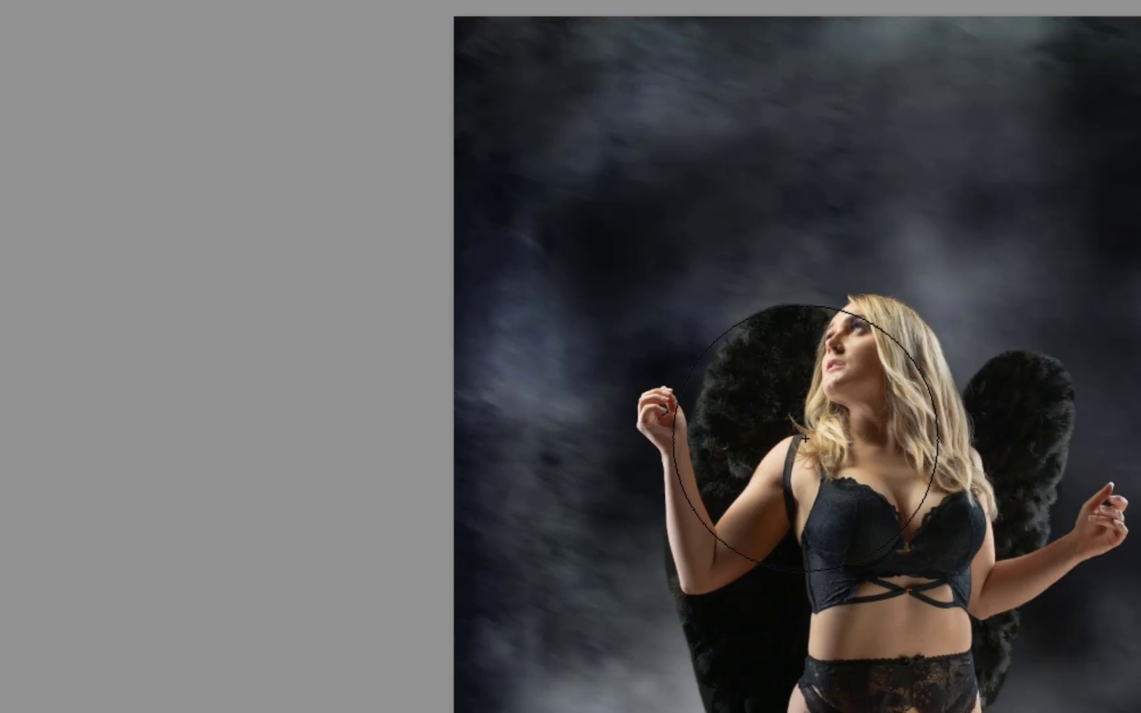
Paint black on Layer 2's mask with a 1400 px soft brush over the model and wings to restore the original feathered edges.
{"action": "key", "text": "bracketleft"}
{"action": "key", "text": "bracketleft"}
{"action": "key", "text": "bracketleft"}
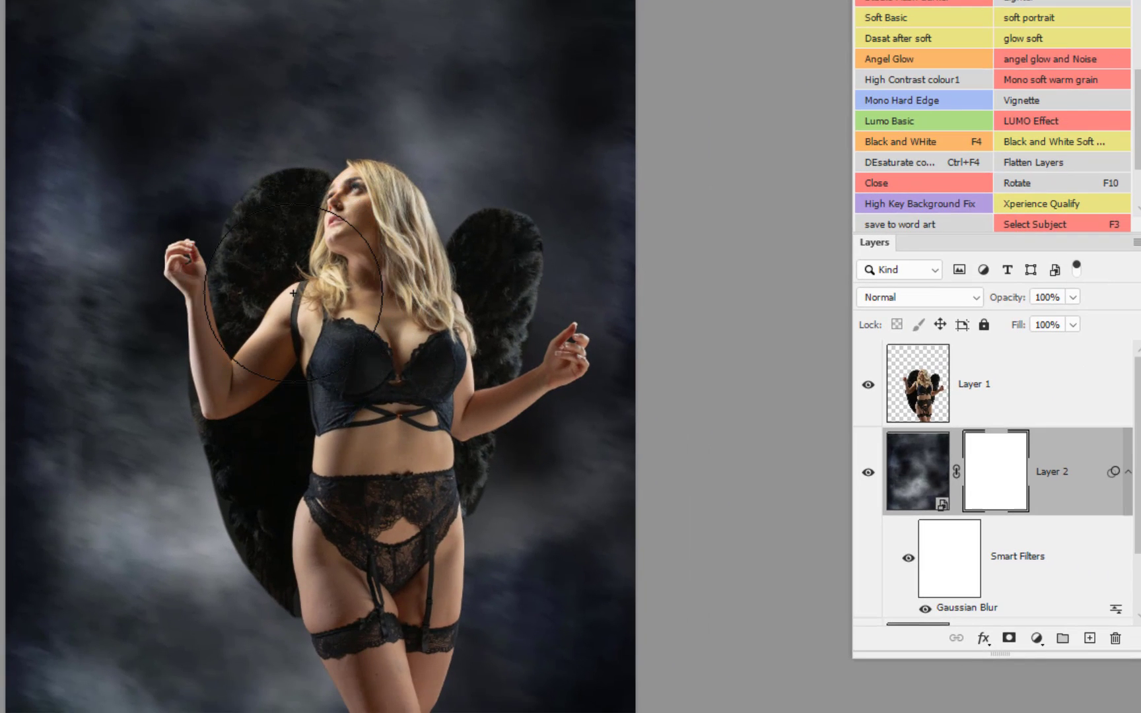
{"action": "left_click", "coordinate": [256, 228]}
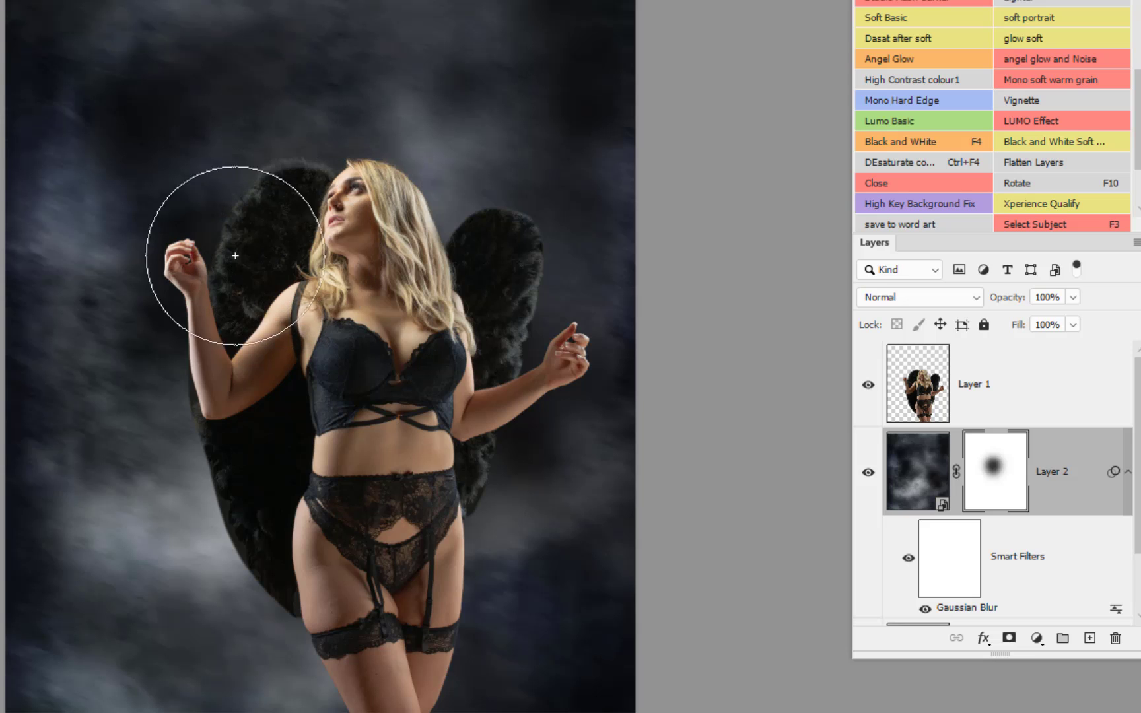
{"action": "mouse_move", "coordinate": [260, 340]}
{"action": "left_mouse_down"}
{"action": "mouse_move", "coordinate": [300, 509]}
{"action": "mouse_move", "coordinate": [293, 479]}
{"action": "mouse_move", "coordinate": [391, 564]}
{"action": "mouse_move", "coordinate": [473, 424]}
{"action": "left_mouse_up"}
{"action": "mouse_move", "coordinate": [458, 262]}
{"action": "left_mouse_down"}
{"action": "mouse_move", "coordinate": [463, 218]}
{"action": "mouse_move", "coordinate": [466, 262]}
{"action": "mouse_move", "coordinate": [407, 248]}
{"action": "mouse_move", "coordinate": [393, 195]}
{"action": "mouse_move", "coordinate": [330, 174]}
{"action": "left_mouse_up"}
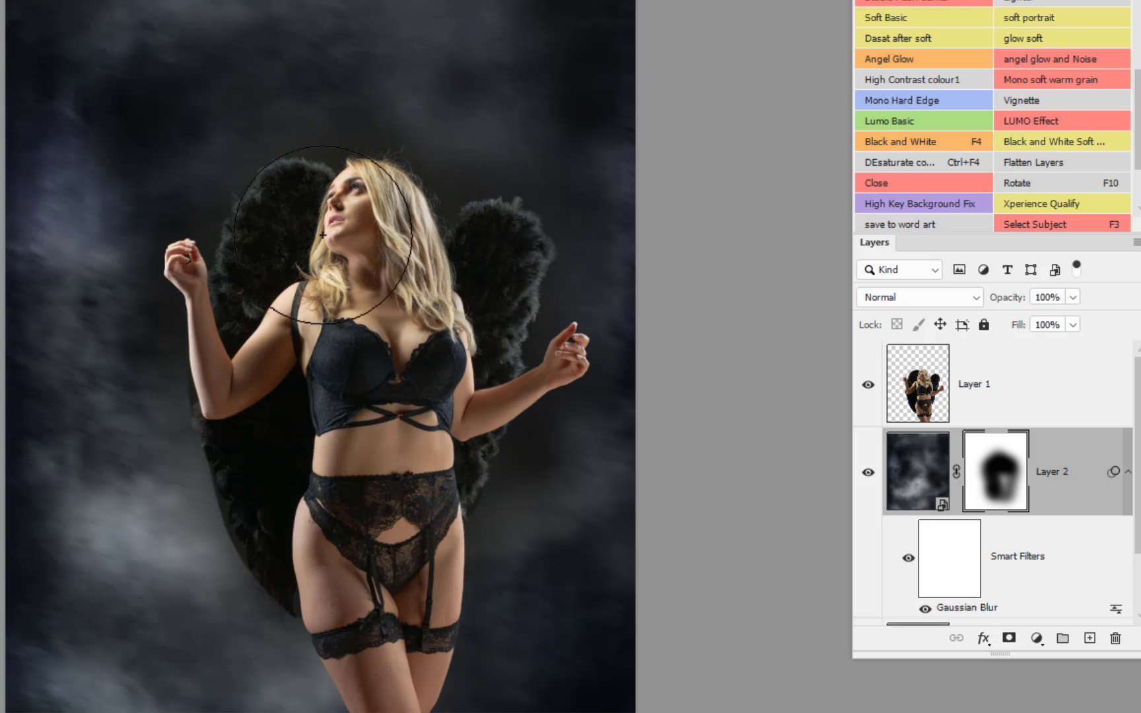
{"action": "left_click_drag", "start_coordinate": [524, 362], "coordinate": [484, 375]}
{"action": "mouse_move", "coordinate": [469, 429]}
{"action": "left_mouse_down"}
{"action": "mouse_move", "coordinate": [431, 572]}
{"action": "mouse_move", "coordinate": [394, 634]}
{"action": "left_mouse_up"}
{"action": "mouse_move", "coordinate": [372, 697]}
{"action": "left_mouse_down"}
{"action": "mouse_move", "coordinate": [276, 414]}
{"action": "mouse_move", "coordinate": [241, 258]}
{"action": "mouse_move", "coordinate": [267, 204]}
{"action": "mouse_move", "coordinate": [407, 217]}
{"action": "mouse_move", "coordinate": [300, 170]}
{"action": "mouse_move", "coordinate": [221, 363]}
{"action": "mouse_move", "coordinate": [487, 550]}
{"action": "mouse_move", "coordinate": [234, 542]}
{"action": "mouse_move", "coordinate": [213, 565]}
{"action": "mouse_move", "coordinate": [198, 472]}
{"action": "mouse_move", "coordinate": [297, 595]}
{"action": "left_mouse_up"}
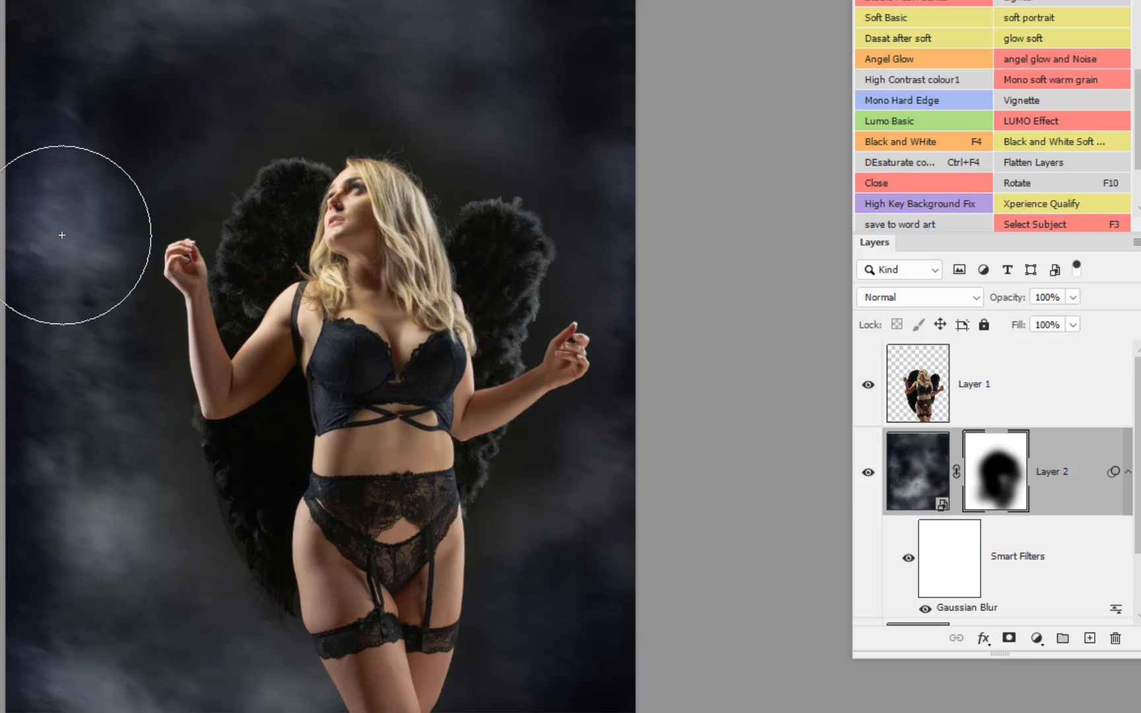
Fade bright texture patches around the photo's edges by painting on Layer 2's mask, and flatten the image.
{"action": "left_click_drag", "start_coordinate": [66, 224], "coordinate": [112, 268]}
{"action": "left_click_drag", "start_coordinate": [284, 40], "coordinate": [338, 30]}
{"action": "mouse_move", "coordinate": [183, 517]}
{"action": "left_mouse_down"}
{"action": "mouse_move", "coordinate": [175, 643]}
{"action": "mouse_move", "coordinate": [209, 684]}
{"action": "mouse_move", "coordinate": [25, 679]}
{"action": "mouse_move", "coordinate": [73, 698]}
{"action": "mouse_move", "coordinate": [365, 700]}
{"action": "left_mouse_up"}
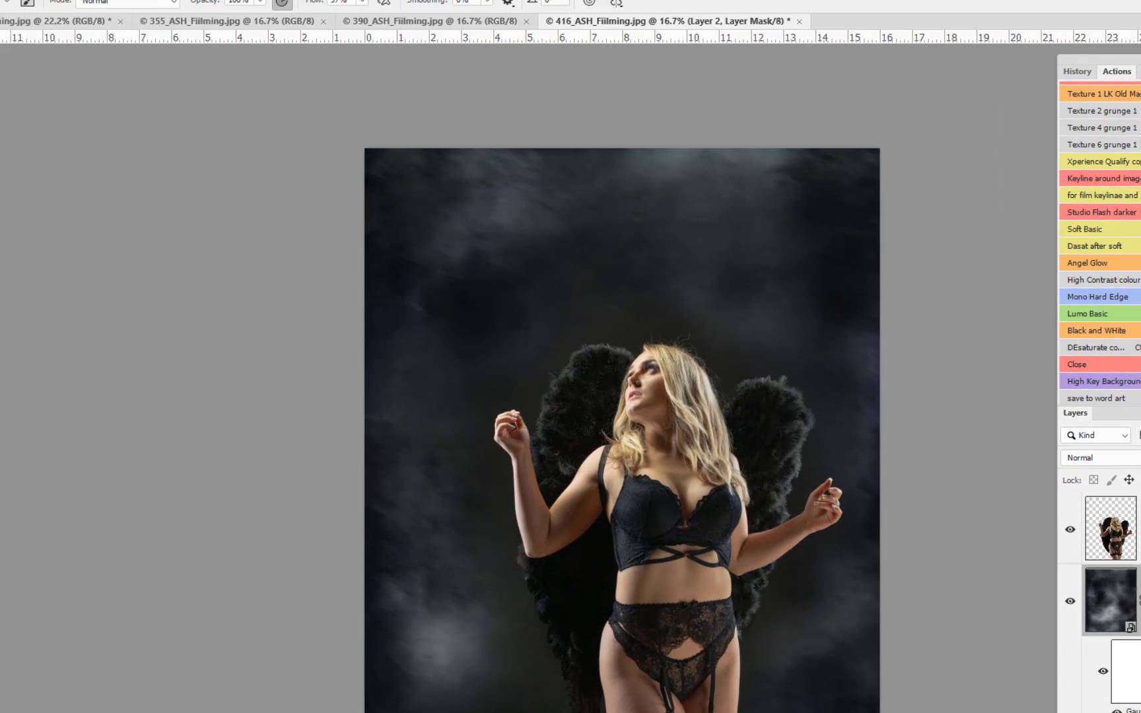
{"action": "left_click", "coordinate": [68, 8]}
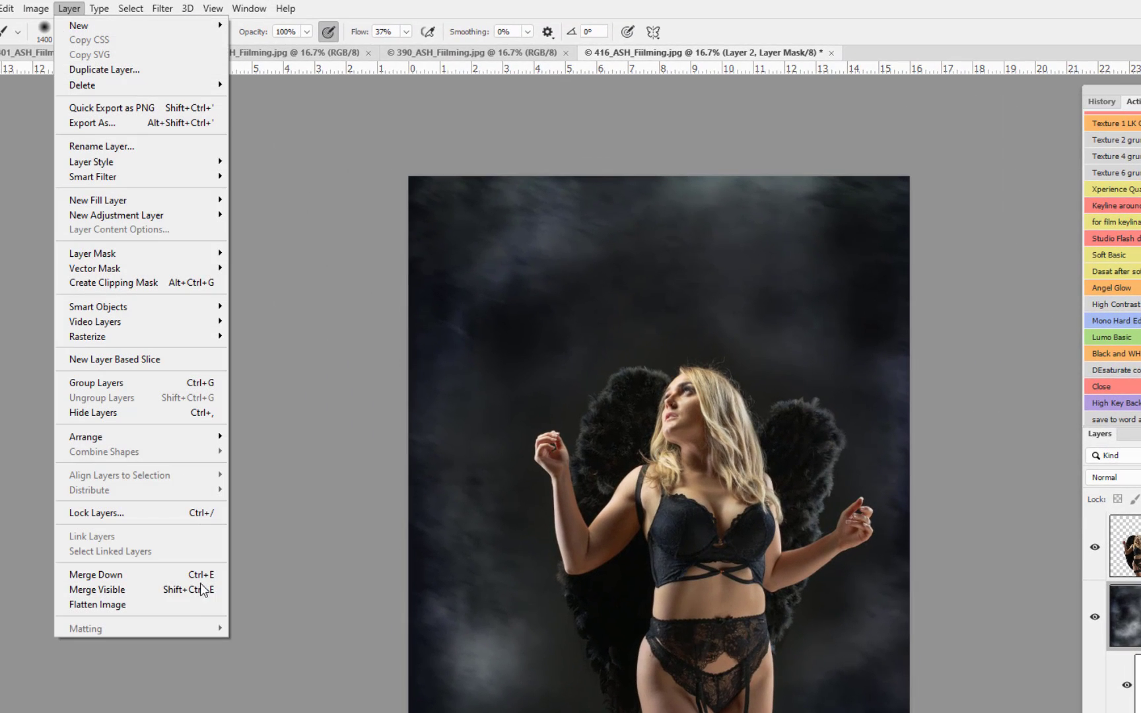
{"action": "left_click", "coordinate": [196, 605]}
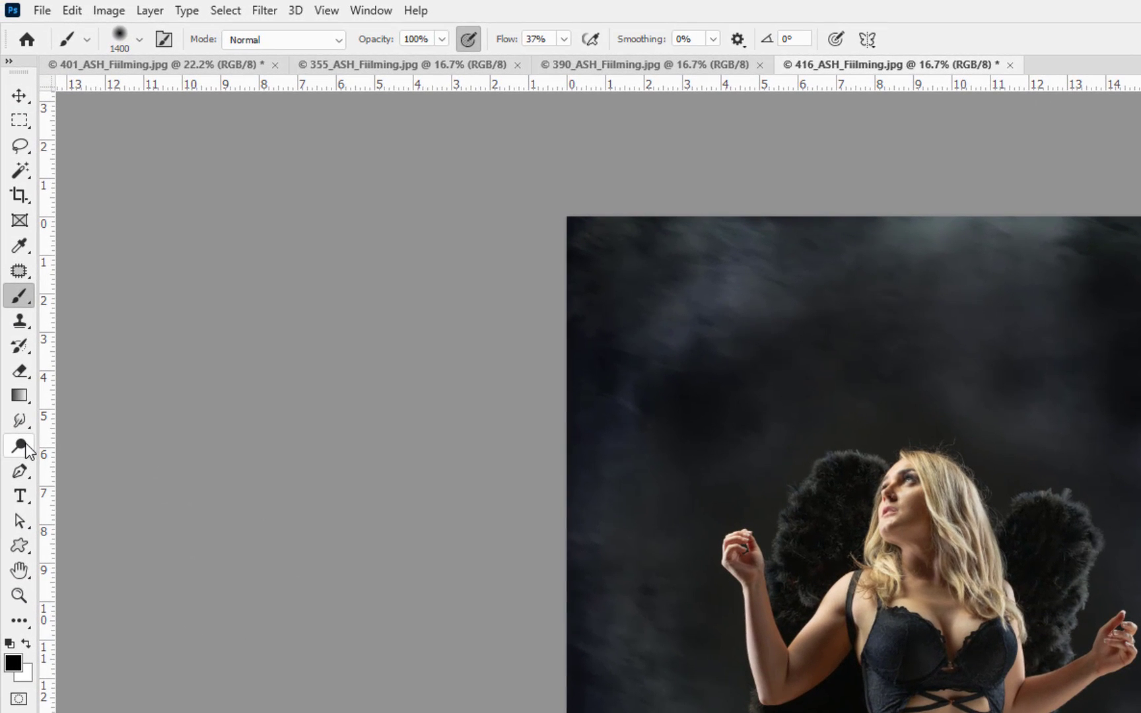
Lighten the black wings and lingerie with the Dodge tool set to Shadows at 100% exposure.
{"action": "right_click", "coordinate": [26, 449]}
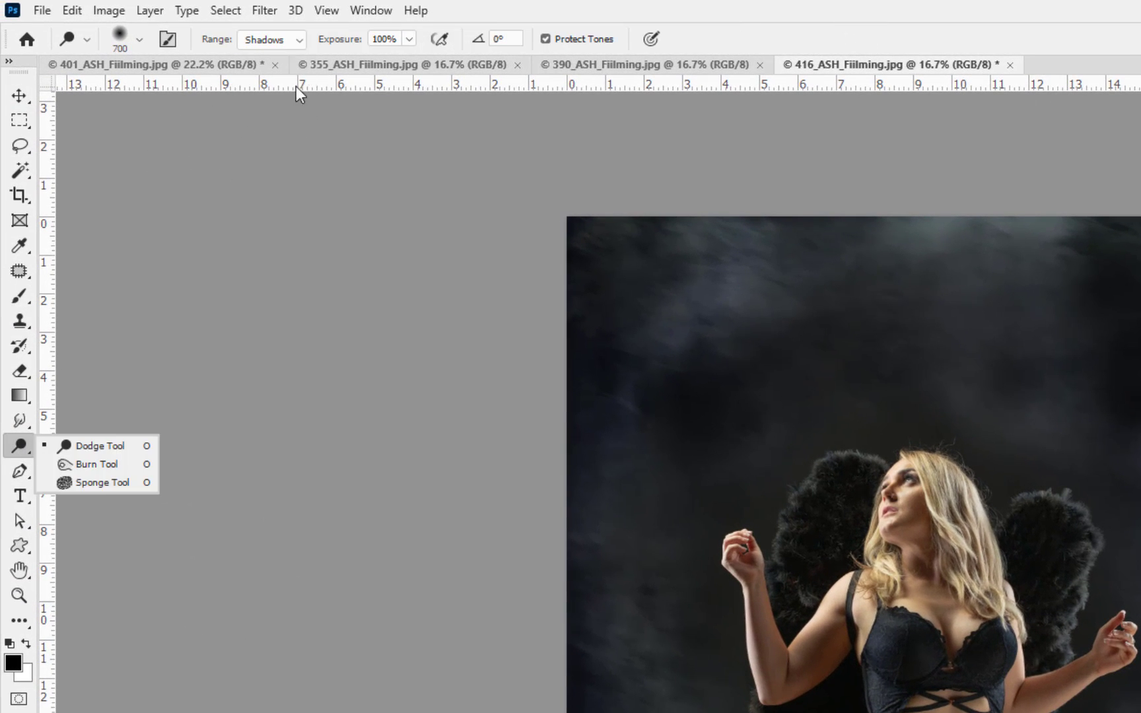
{"action": "left_click", "coordinate": [918, 511]}
{"action": "left_click_drag", "start_coordinate": [1041, 577], "coordinate": [1042, 567]}
{"action": "mouse_move", "coordinate": [865, 523]}
{"action": "left_mouse_down"}
{"action": "mouse_move", "coordinate": [845, 573]}
{"action": "mouse_move", "coordinate": [841, 712]}
{"action": "left_mouse_up"}
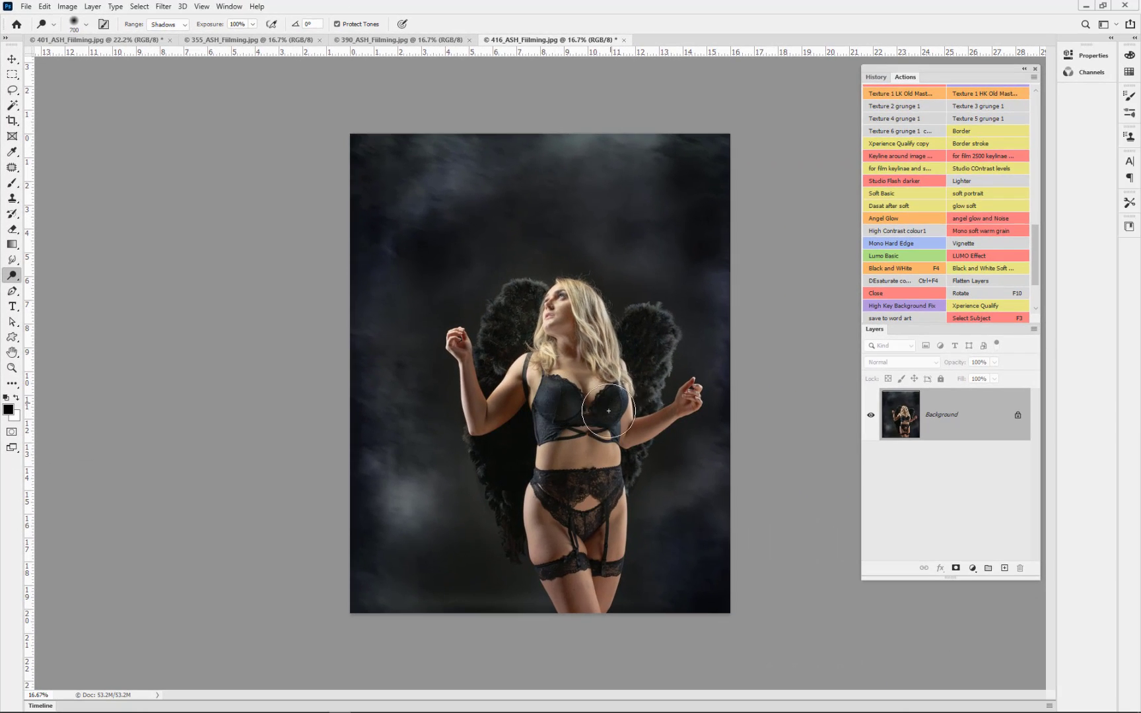
{"action": "mouse_move", "coordinate": [608, 411]}
{"action": "left_mouse_down"}
{"action": "mouse_move", "coordinate": [594, 498]}
{"action": "mouse_move", "coordinate": [670, 396]}
{"action": "mouse_move", "coordinate": [637, 461]}
{"action": "mouse_move", "coordinate": [645, 347]}
{"action": "mouse_move", "coordinate": [522, 316]}
{"action": "mouse_move", "coordinate": [513, 457]}
{"action": "mouse_move", "coordinate": [502, 466]}
{"action": "mouse_move", "coordinate": [542, 443]}
{"action": "left_mouse_up"}
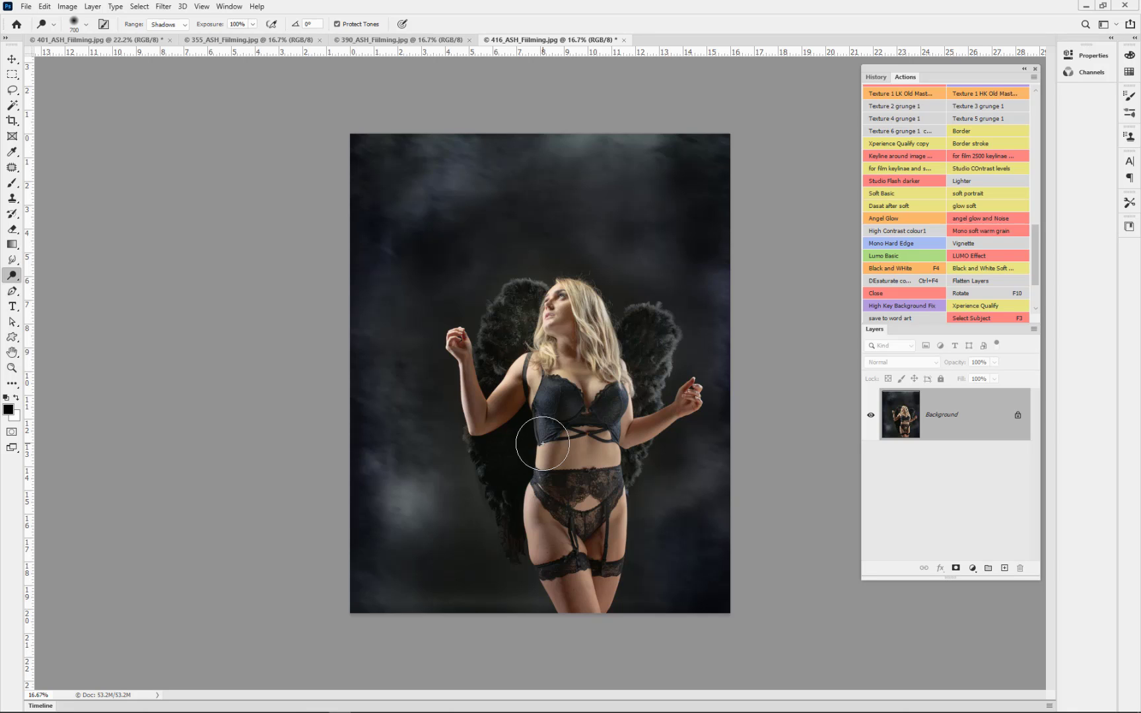
{"action": "left_click_drag", "start_coordinate": [542, 443], "coordinate": [528, 397]}
Duplicate the flattened image to a new layer and apply a 9.8 pixel Gaussian Blur to it.
{"action": "key", "text": "ctrl+j"}
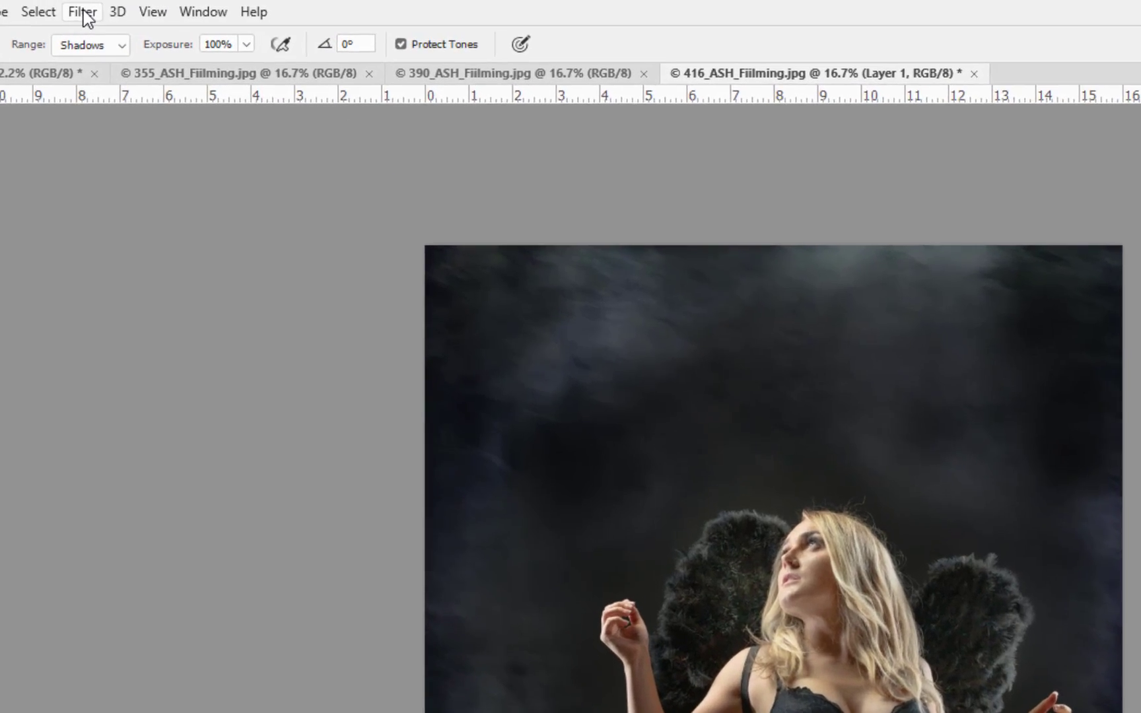
{"action": "left_click", "coordinate": [163, 6]}
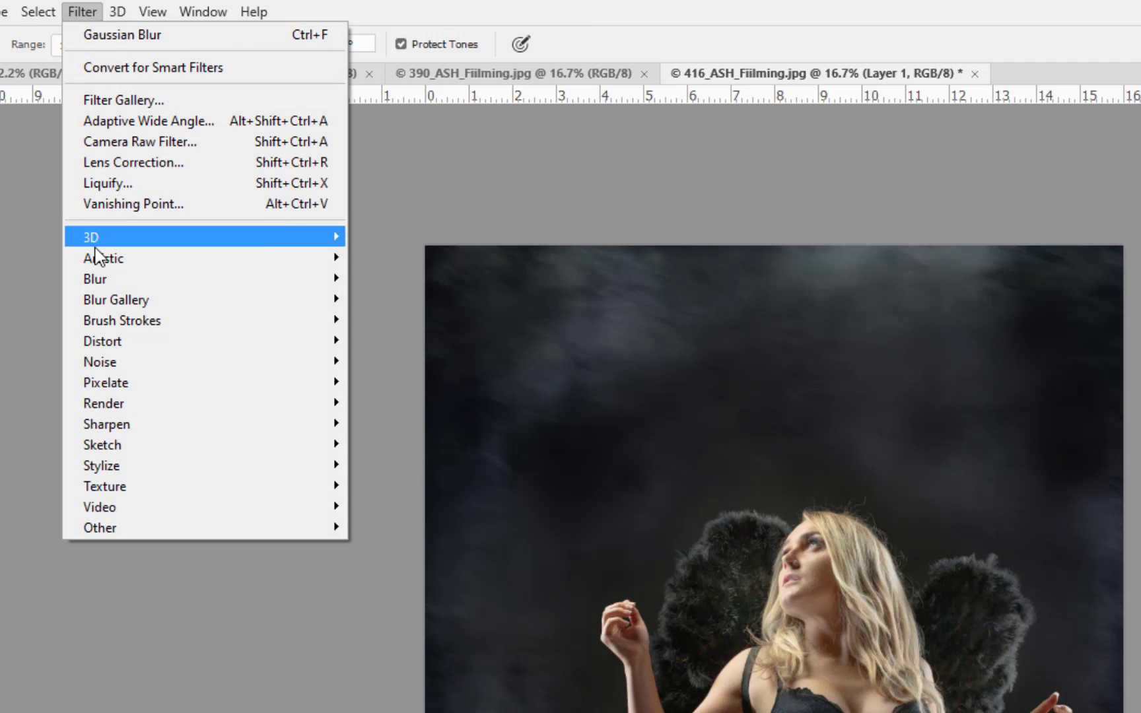
{"action": "mouse_move", "coordinate": [95, 280]}
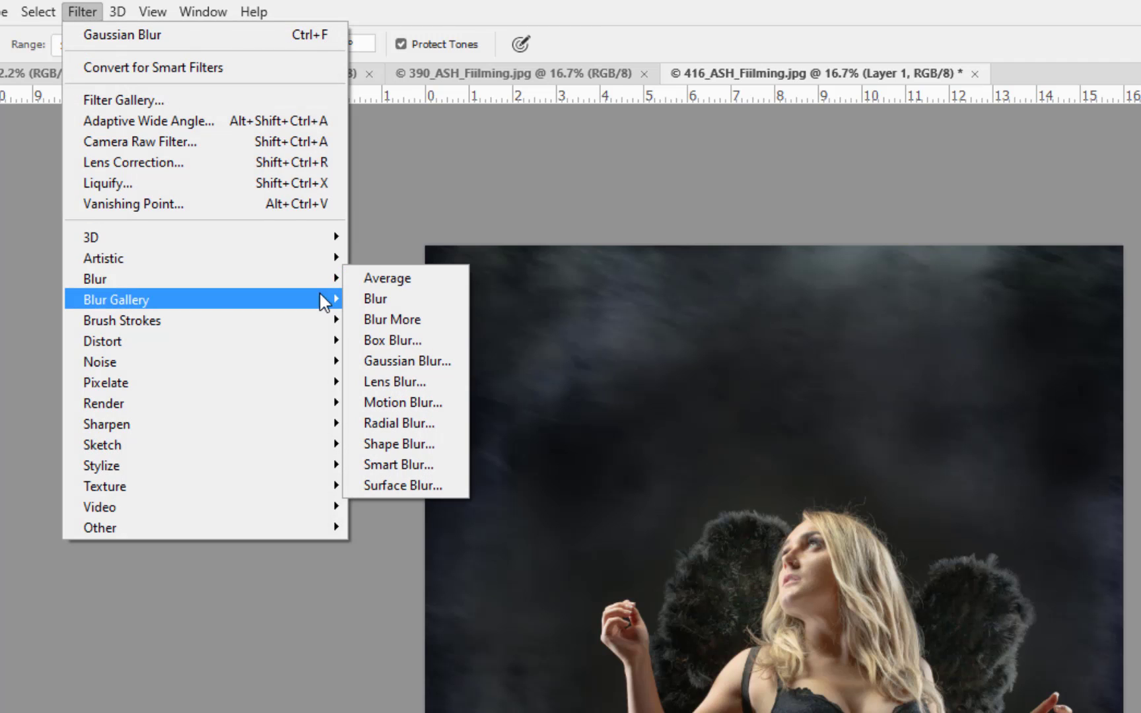
{"action": "left_click", "coordinate": [401, 365]}
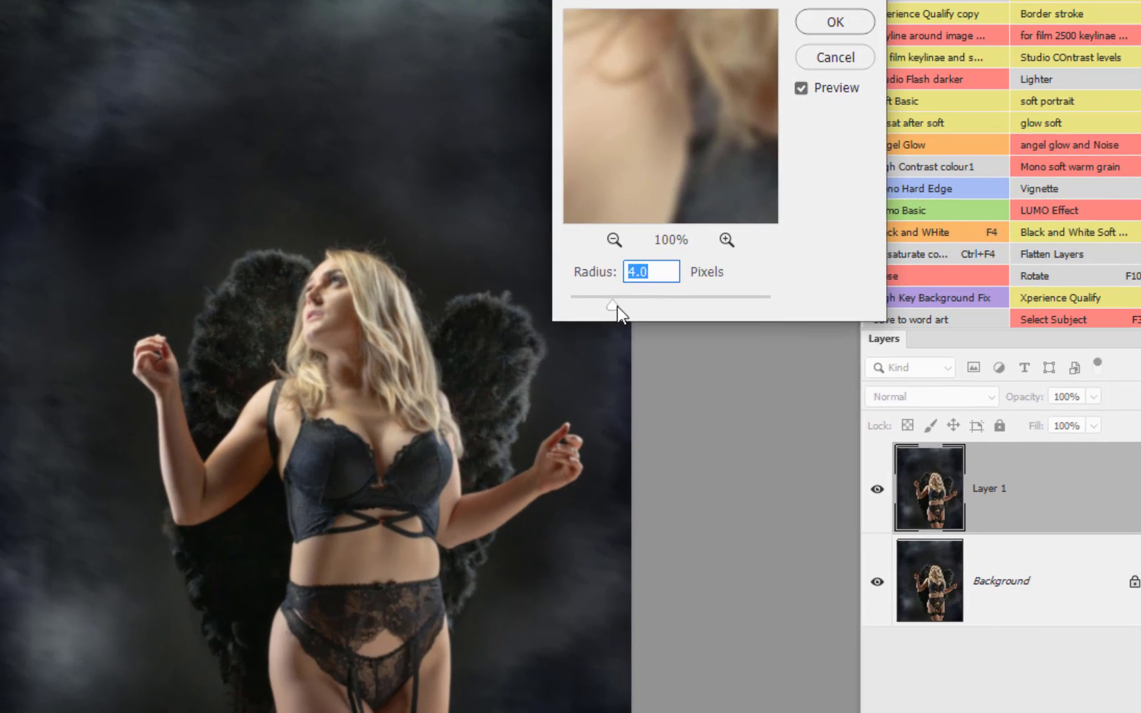
{"action": "left_click_drag", "start_coordinate": [618, 307], "coordinate": [636, 306]}
{"action": "left_click_drag", "start_coordinate": [649, 158], "coordinate": [733, 166]}
{"action": "left_click_drag", "start_coordinate": [644, 303], "coordinate": [650, 303]}
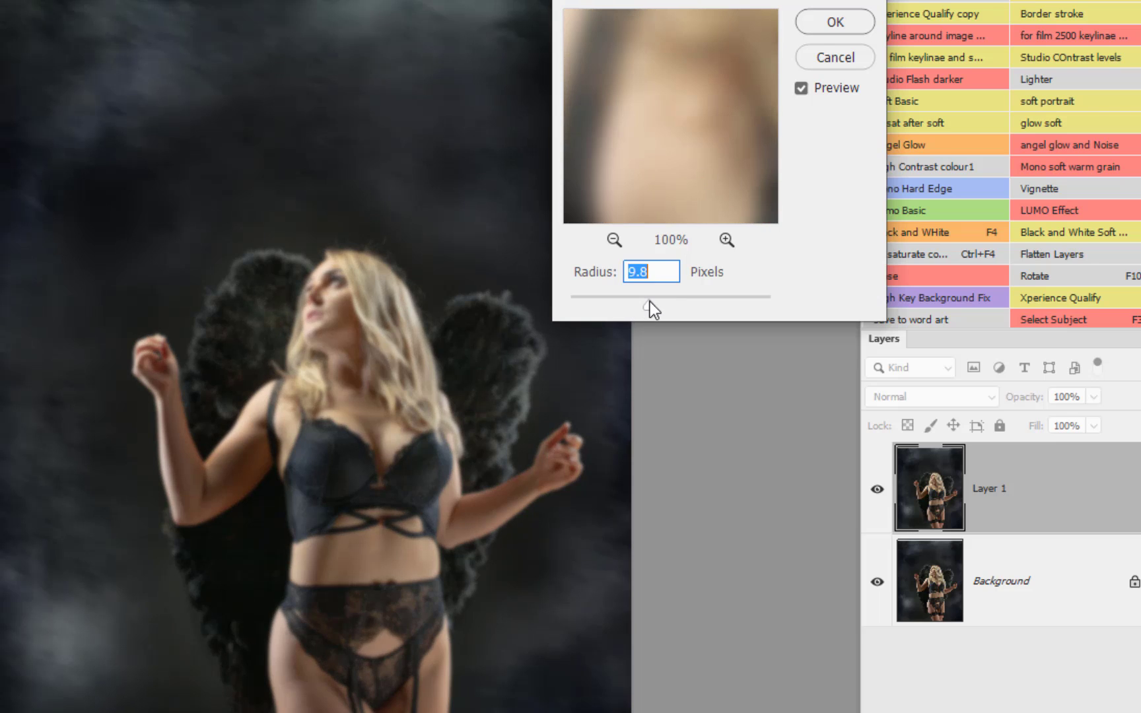
{"action": "left_click", "coordinate": [822, 30]}
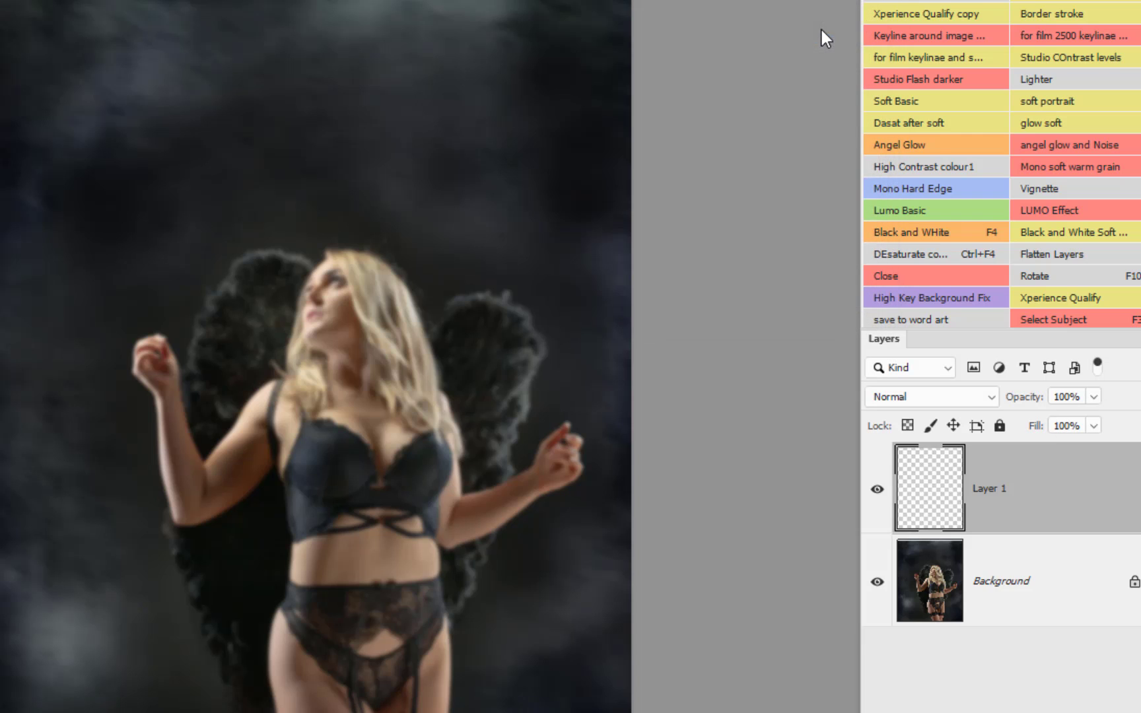
Blend the blurred Layer 1 in Hard Light mode at about 66% opacity and flatten the image.
{"action": "left_click", "coordinate": [957, 394]}
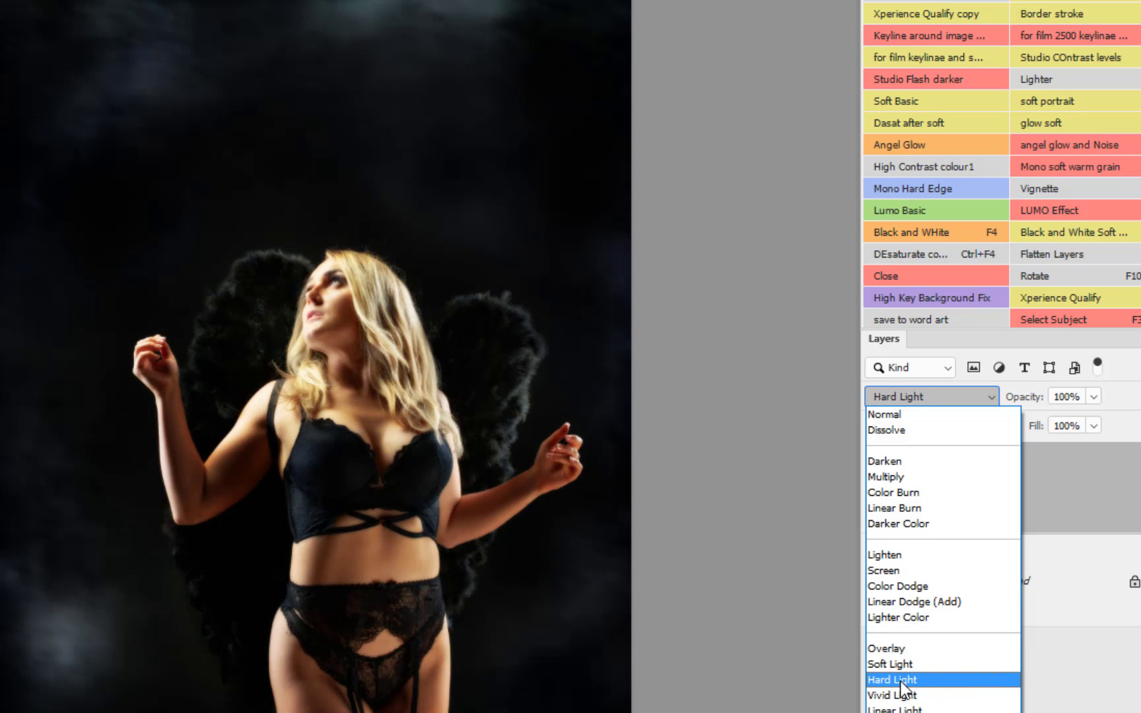
{"action": "left_click", "coordinate": [901, 681]}
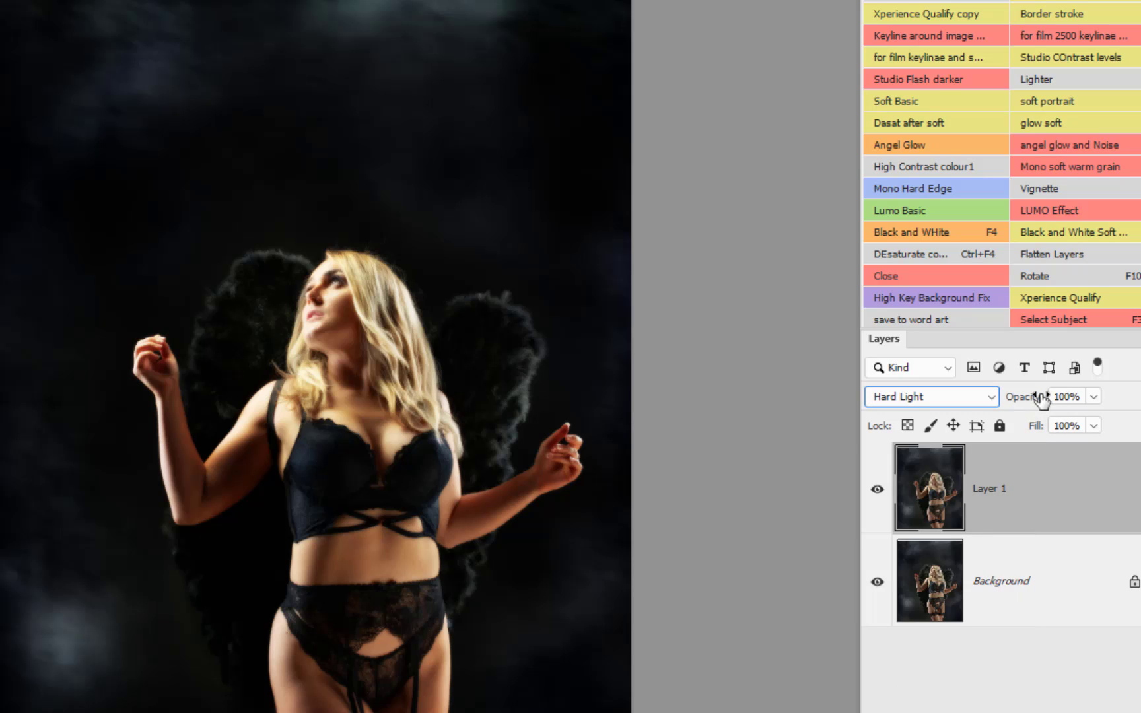
{"action": "left_click_drag", "start_coordinate": [1039, 399], "coordinate": [1002, 400]}
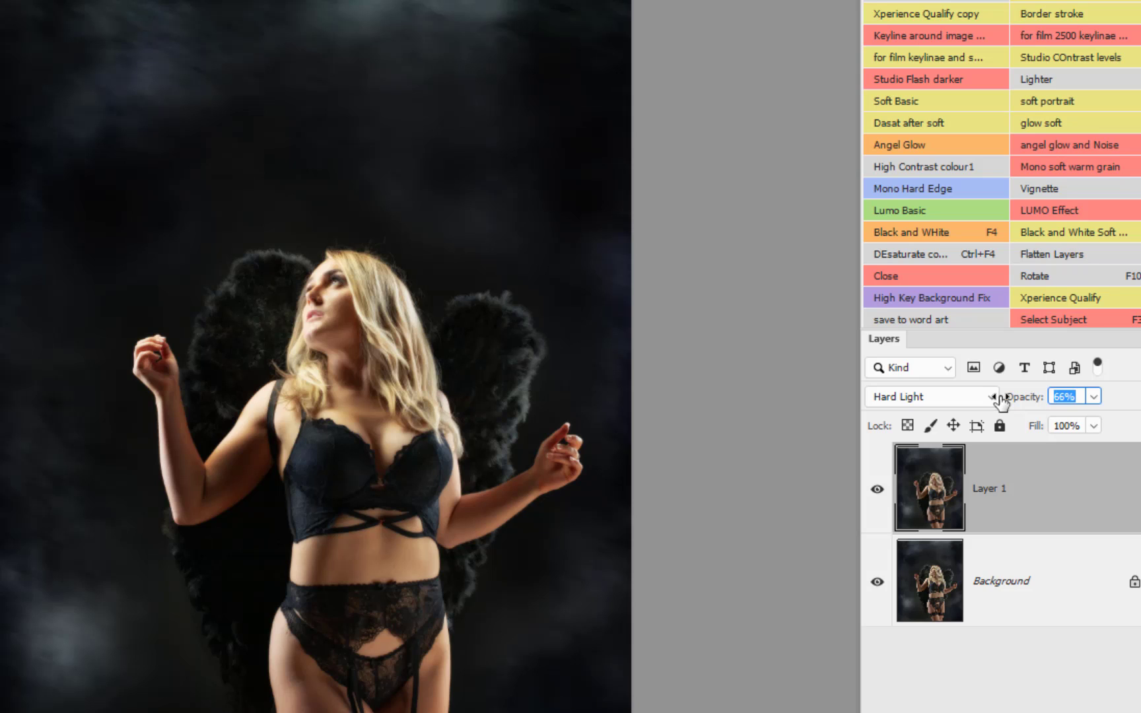
{"action": "left_click_drag", "start_coordinate": [1002, 400], "coordinate": [1001, 401]}
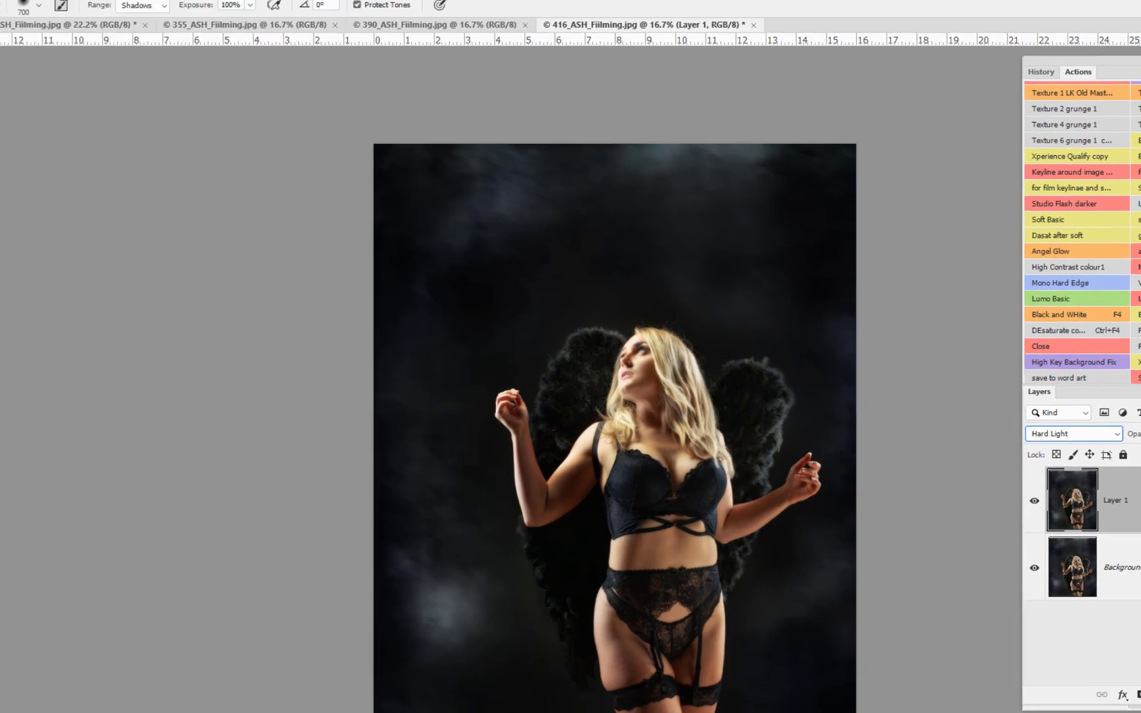
{"action": "left_click", "coordinate": [111, 7]}
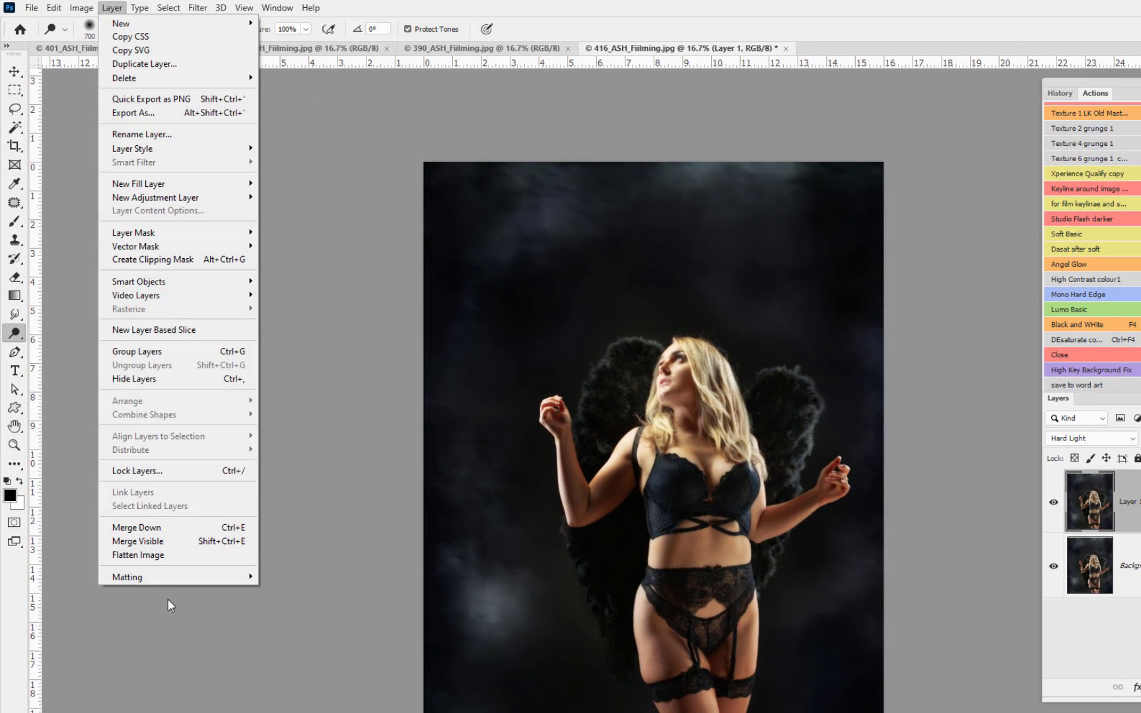
{"action": "left_click", "coordinate": [159, 558]}
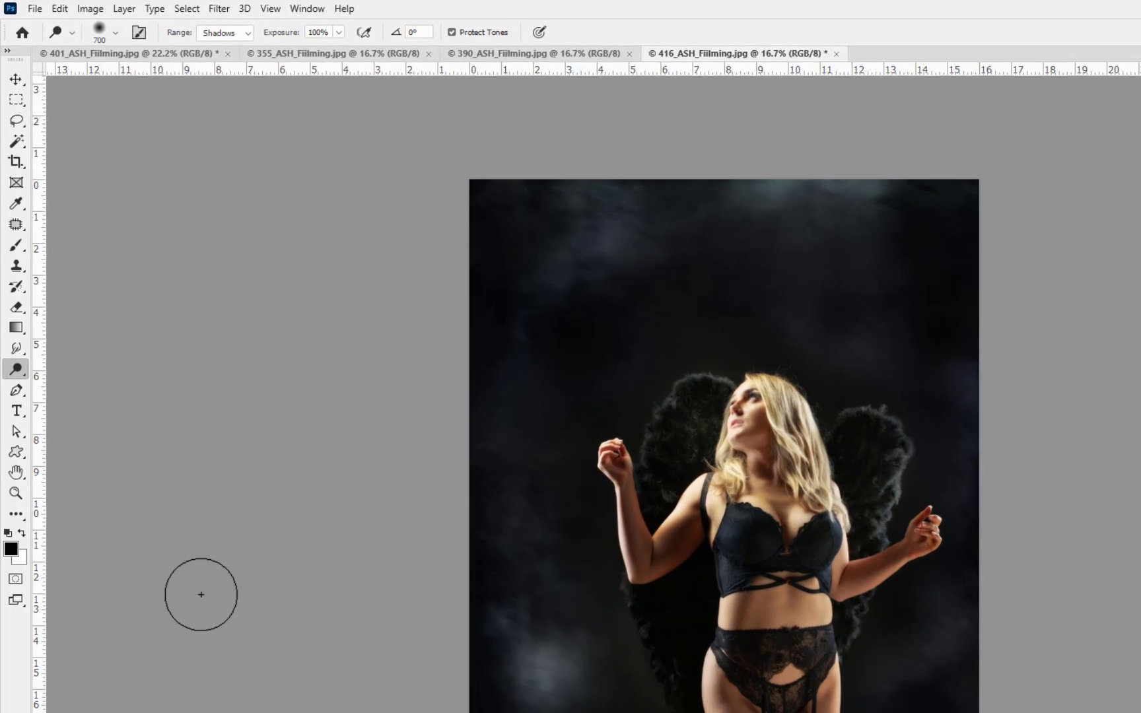
Save the edited 416 photo as a JPEG at maximum quality 10 and close it.
{"action": "key", "text": "e"}
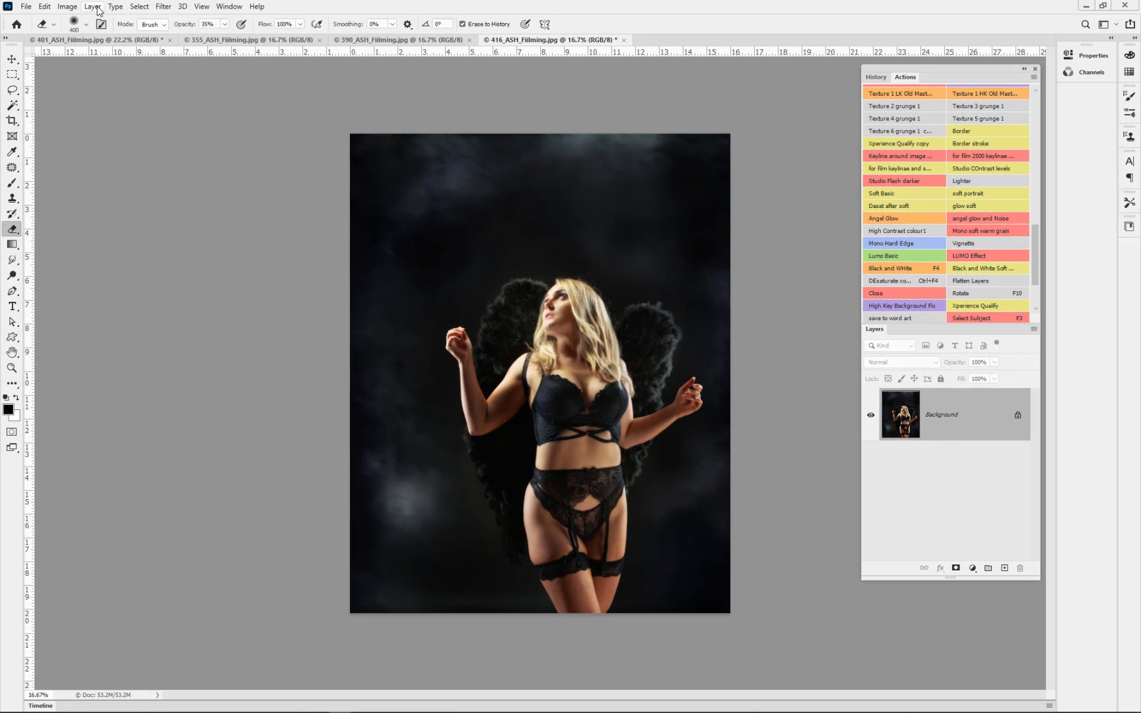
{"action": "left_click", "coordinate": [96, 7]}
{"action": "left_click", "coordinate": [311, 284]}
{"action": "key", "text": "ctrl+w"}
{"action": "left_click", "coordinate": [507, 266]}
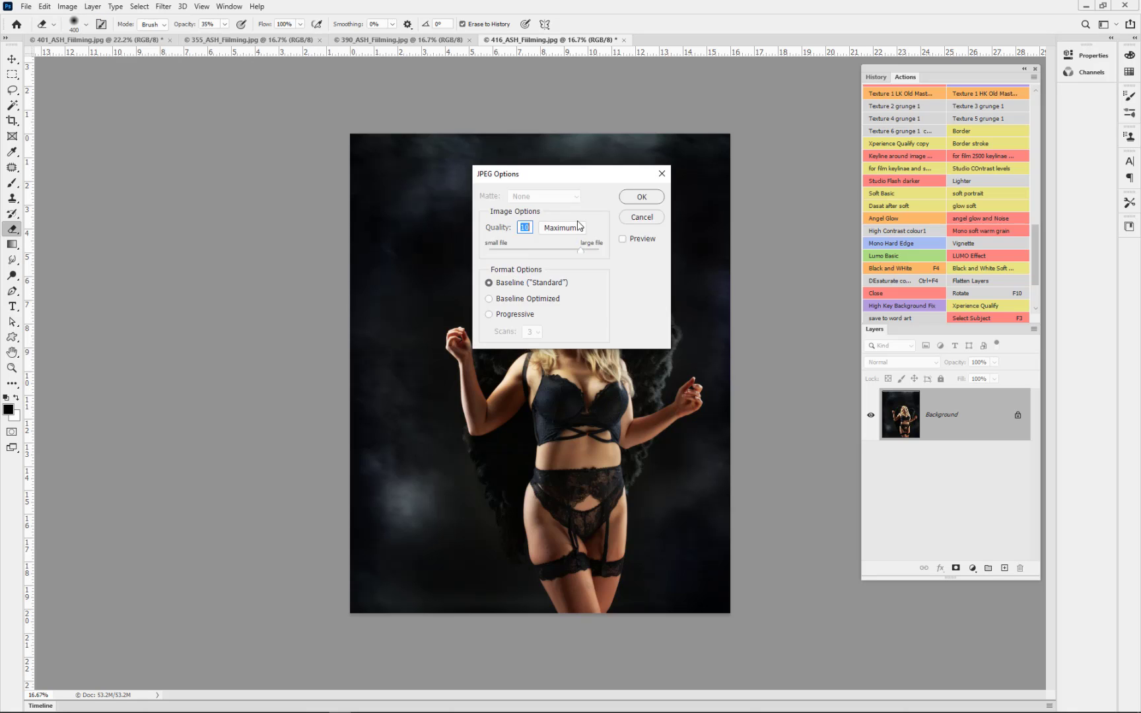
{"action": "left_click", "coordinate": [628, 197]}
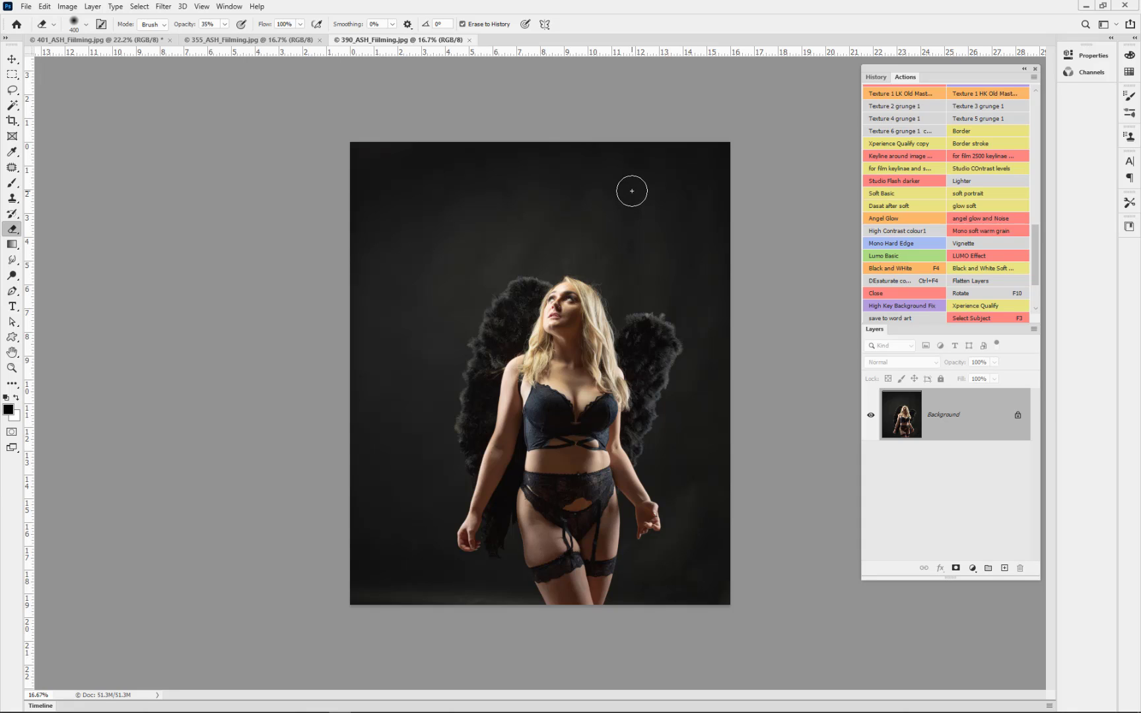
Select the model in the 390 photo with Select Subject, add her wings with the Lasso, and copy the selection to a new layer.
{"action": "left_click", "coordinate": [10, 106]}
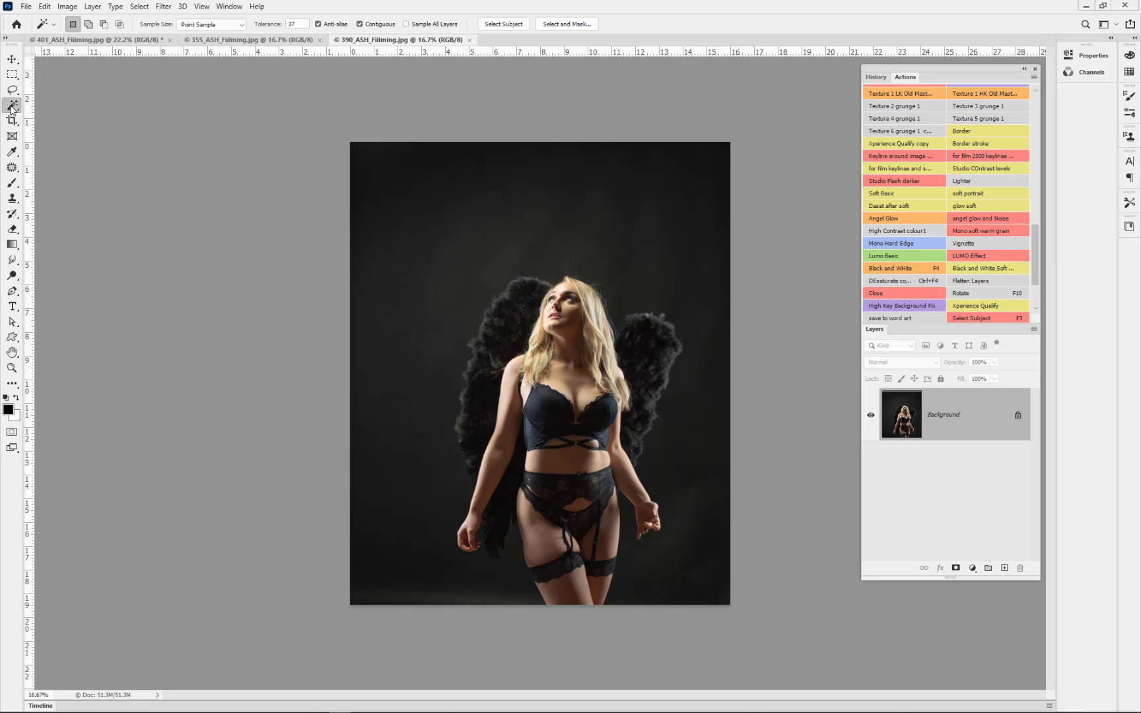
{"action": "left_click", "coordinate": [507, 25]}
{"action": "key", "text": "l"}
{"action": "mouse_move", "coordinate": [621, 330]}
{"action": "left_mouse_down", "text": "shift"}
{"action": "mouse_move", "coordinate": [672, 325]}
{"action": "mouse_move", "coordinate": [677, 362]}
{"action": "mouse_move", "coordinate": [626, 483]}
{"action": "mouse_move", "coordinate": [598, 484]}
{"action": "left_mouse_up", "text": "shift"}
{"action": "mouse_move", "coordinate": [519, 504]}
{"action": "left_mouse_down"}
{"action": "mouse_move", "coordinate": [503, 550]}
{"action": "mouse_move", "coordinate": [482, 522]}
{"action": "mouse_move", "coordinate": [466, 450]}
{"action": "mouse_move", "coordinate": [485, 359]}
{"action": "mouse_move", "coordinate": [518, 290]}
{"action": "mouse_move", "coordinate": [568, 299]}
{"action": "mouse_move", "coordinate": [570, 324]}
{"action": "left_mouse_up"}
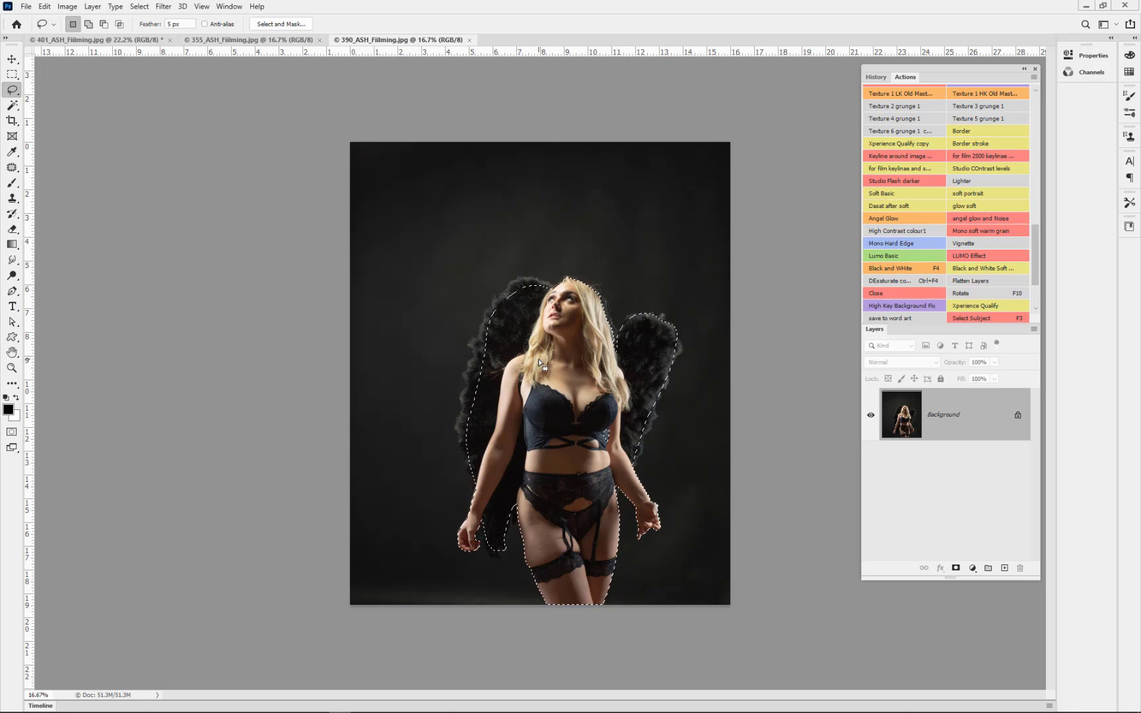
{"action": "key", "text": "ctrl+j"}
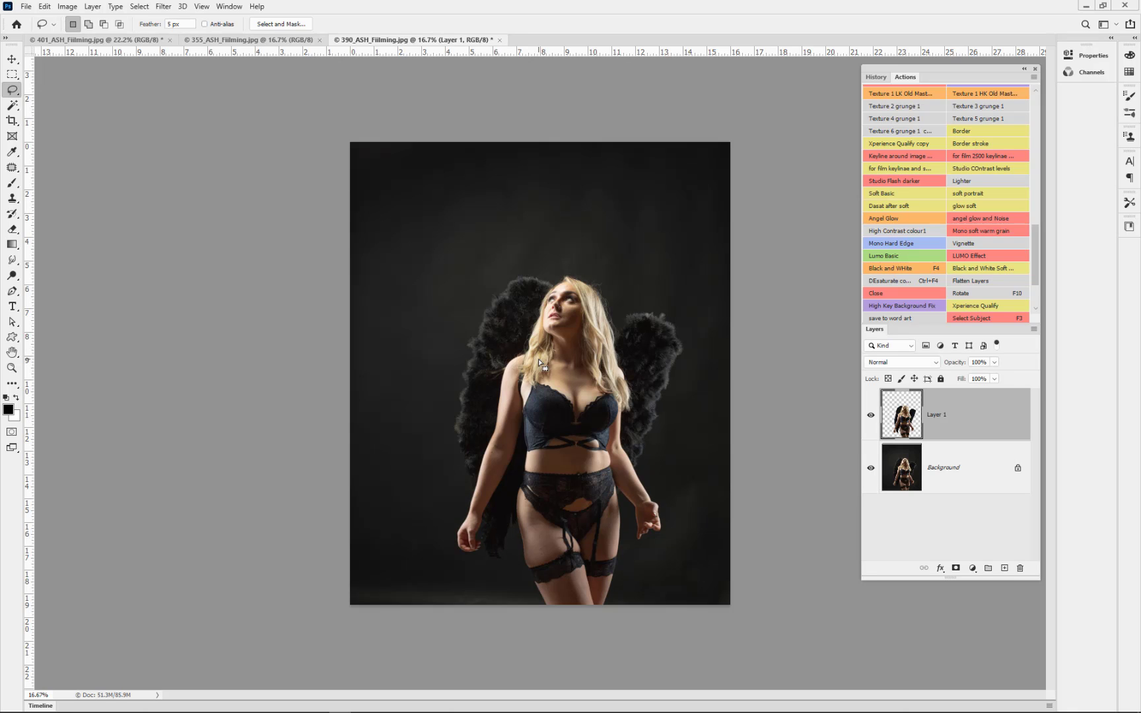
Open 010 Backgrounds.jpg and place its texture in the 390 photo between the Background and the model cutout.
{"action": "left_click", "coordinate": [973, 474]}
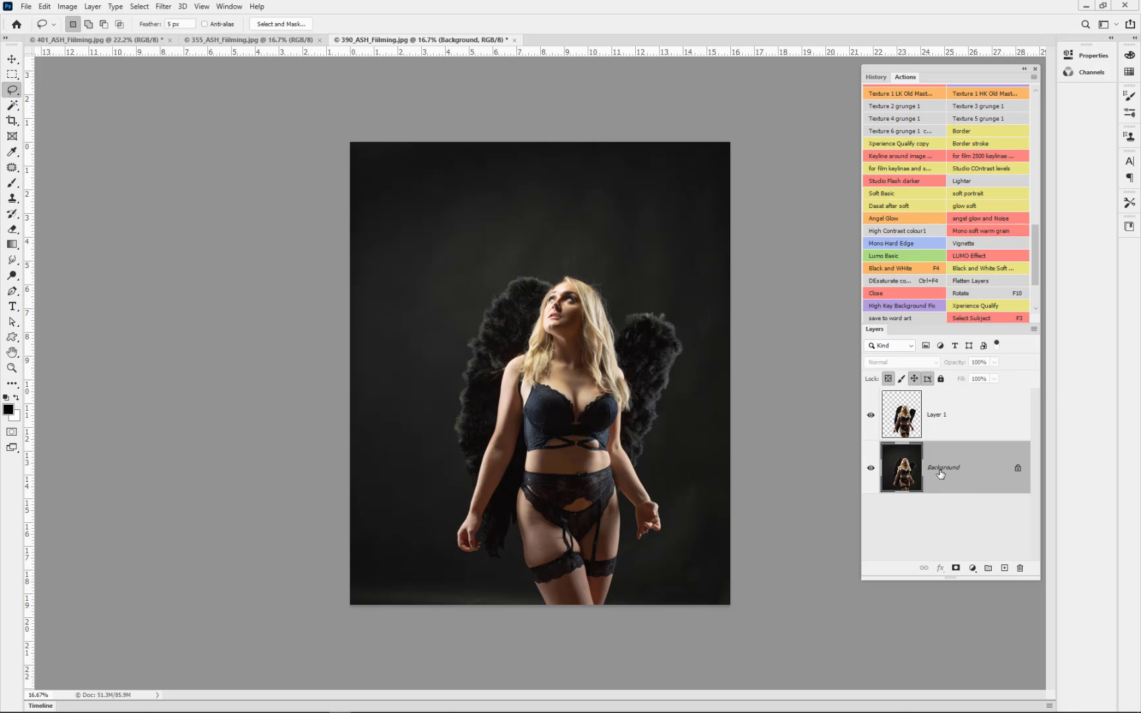
{"action": "left_click", "coordinate": [26, 7]}
{"action": "left_click", "coordinate": [43, 30]}
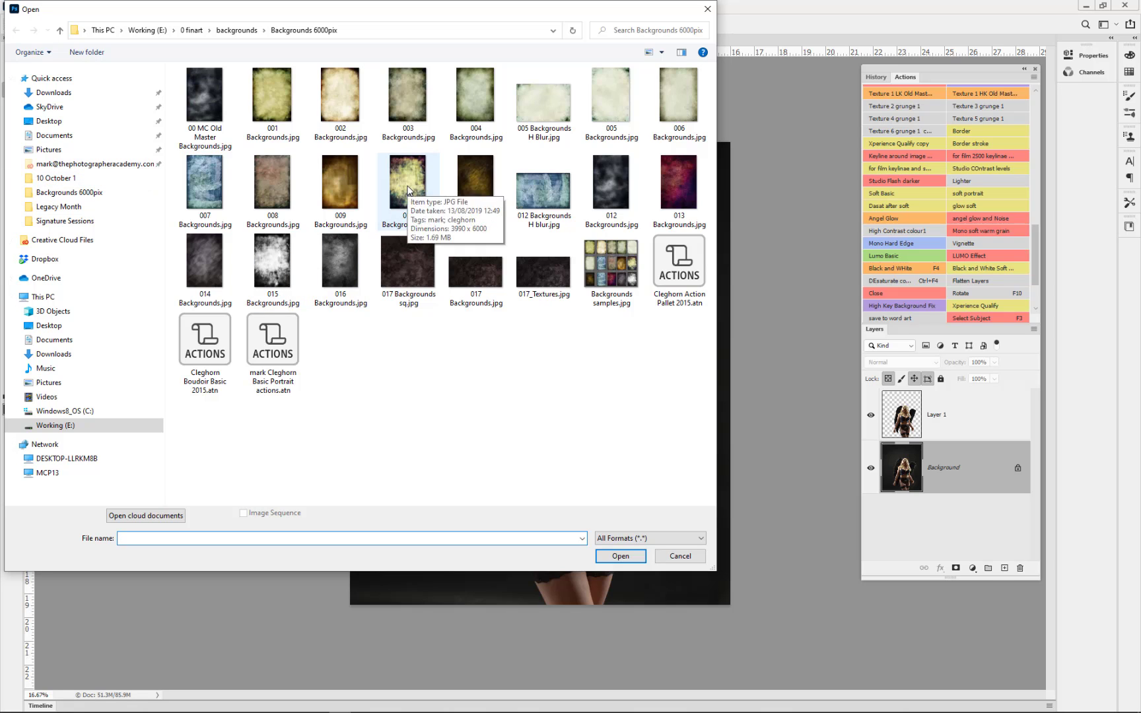
{"action": "key", "text": "Escape"}
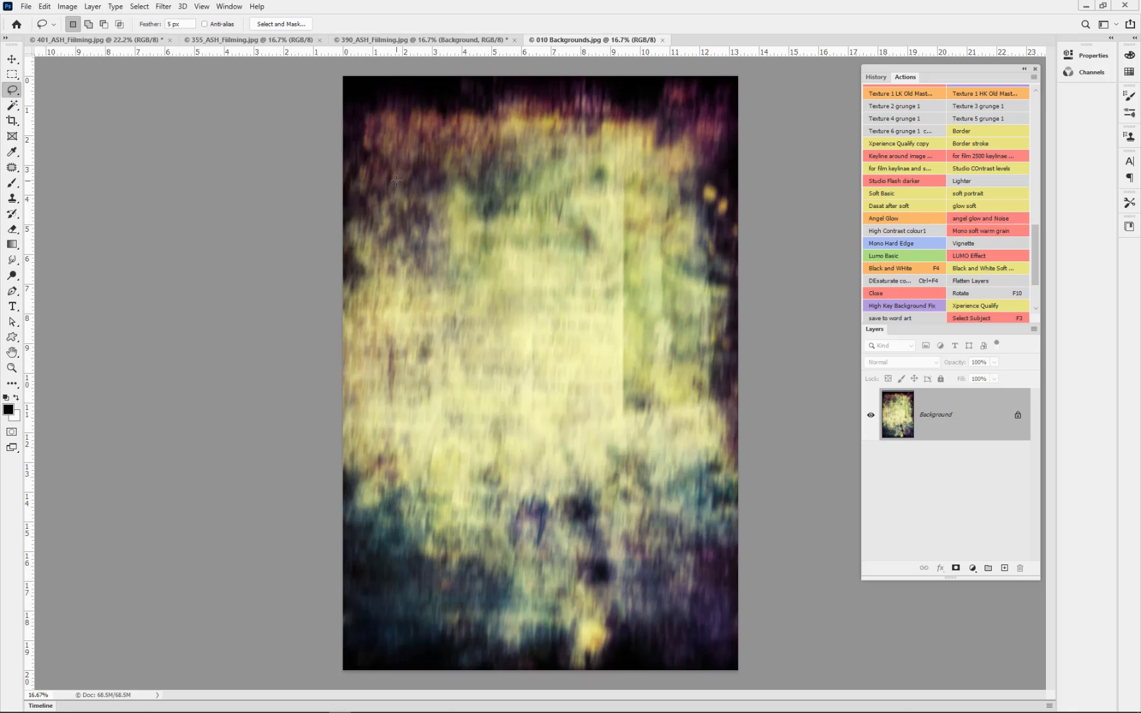
{"action": "key", "text": "v"}
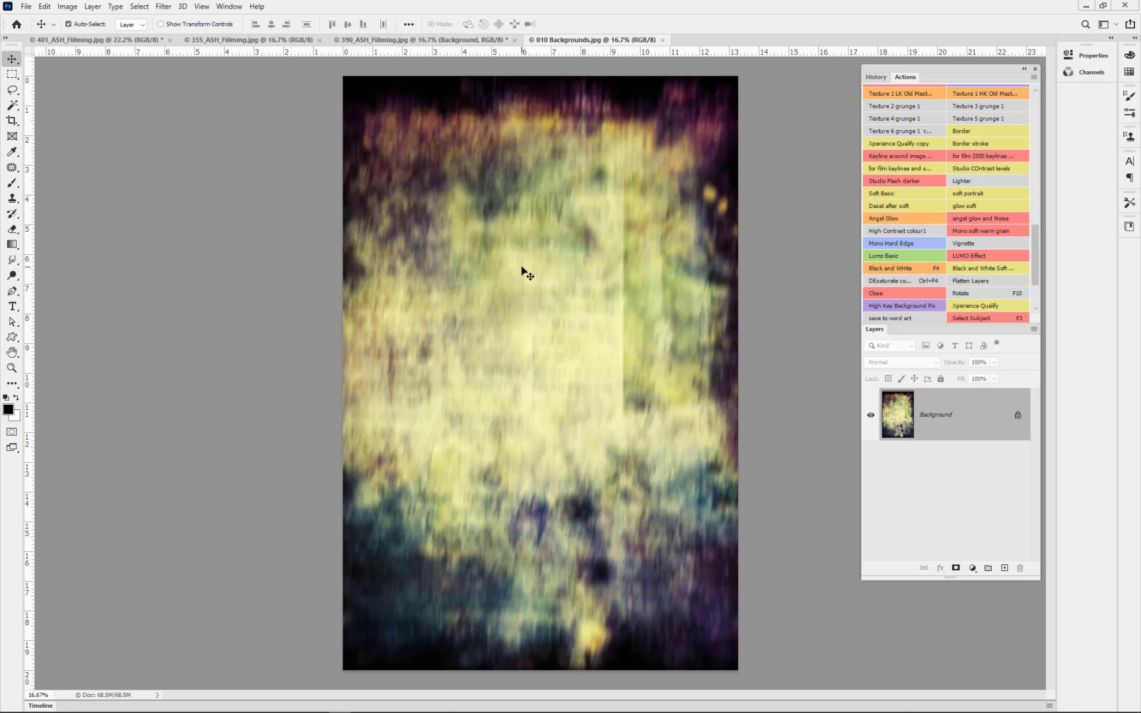
{"action": "left_click", "coordinate": [435, 41]}
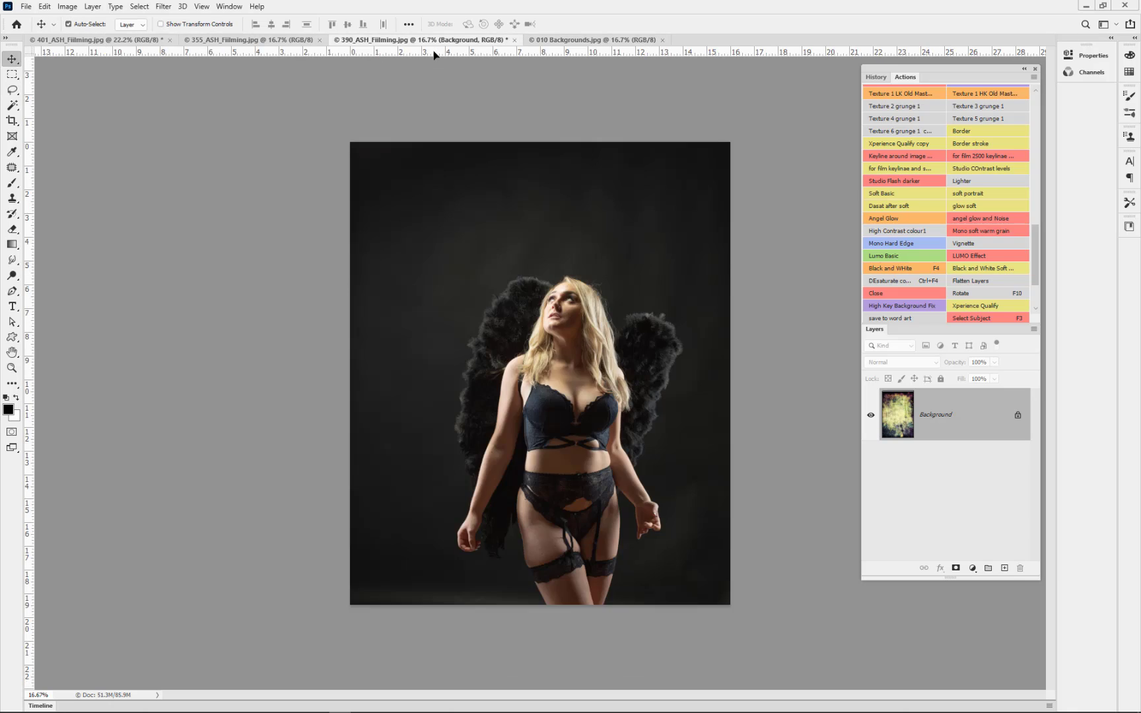
{"action": "left_click_drag", "start_coordinate": [451, 249], "coordinate": [532, 325]}
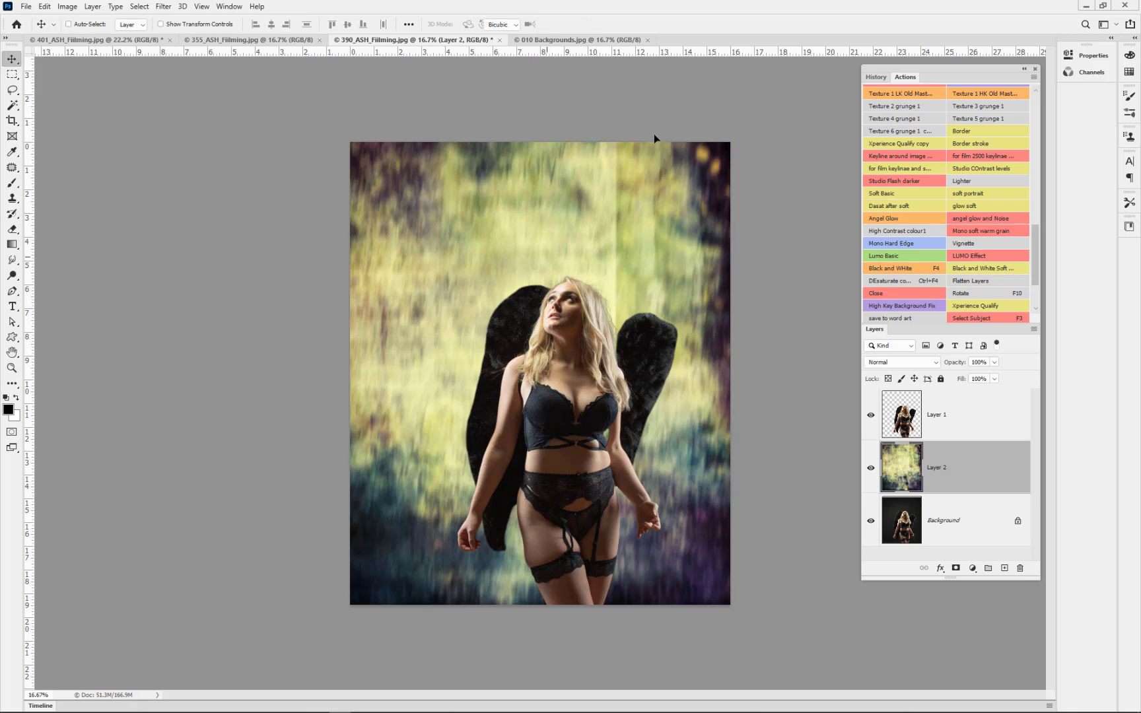
Enlarge the texture on Layer 2 with Free Transform so it extends beyond the canvas.
{"action": "key", "text": "ctrl+t"}
{"action": "scroll", "coordinate": [623, 298], "scroll_direction": "down", "scroll_amount": 3}
{"action": "left_click_drag", "start_coordinate": [629, 217], "coordinate": [710, 159]}
{"action": "key", "text": "Return"}
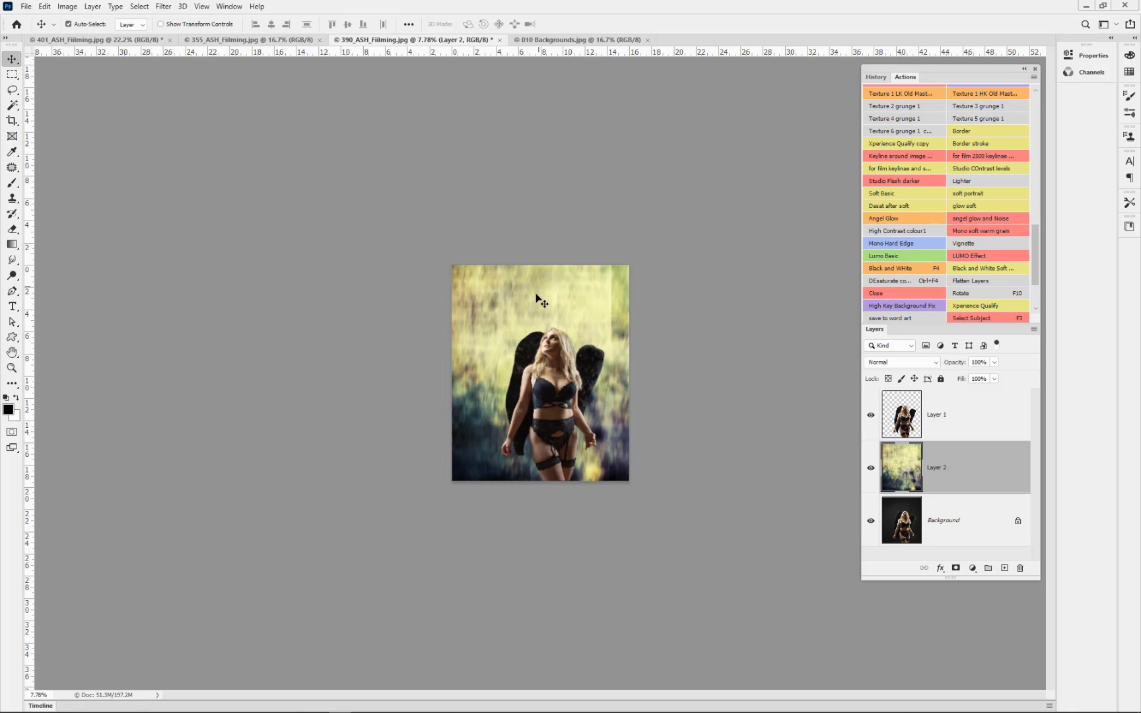
Apply a Gaussian Blur to the texture on Layer 2 to soften its brush marks into blurred patches.
{"action": "scroll", "coordinate": [540, 297], "scroll_direction": "up", "scroll_amount": 3}
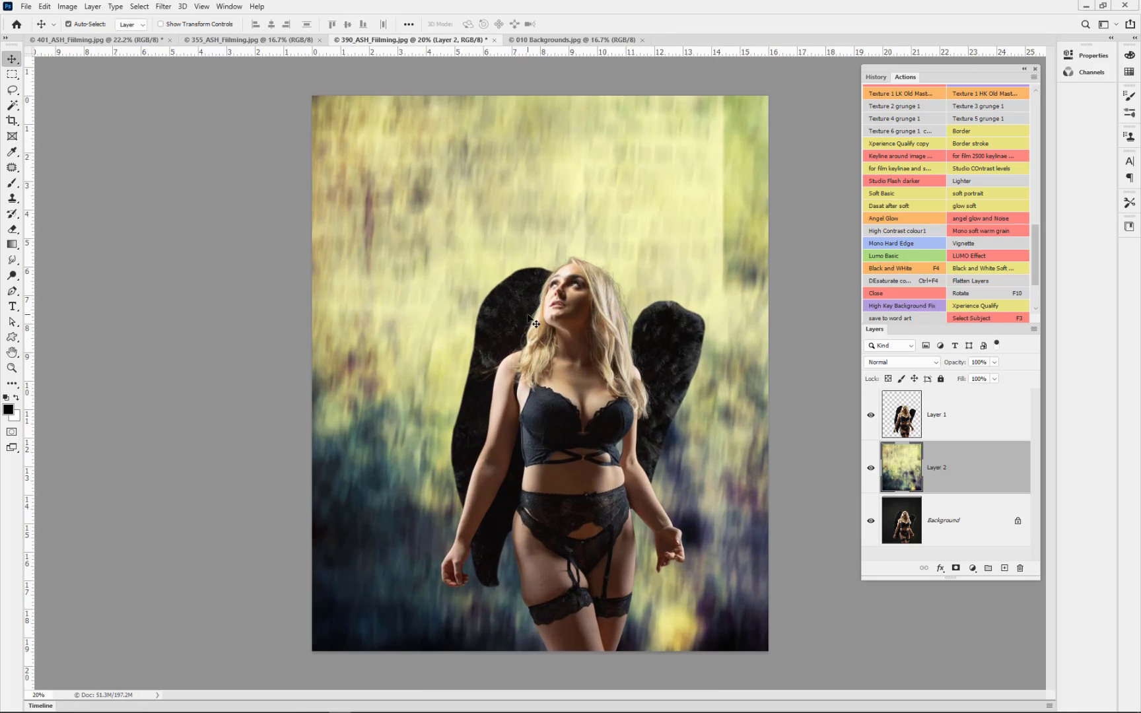
{"action": "left_click", "coordinate": [163, 6]}
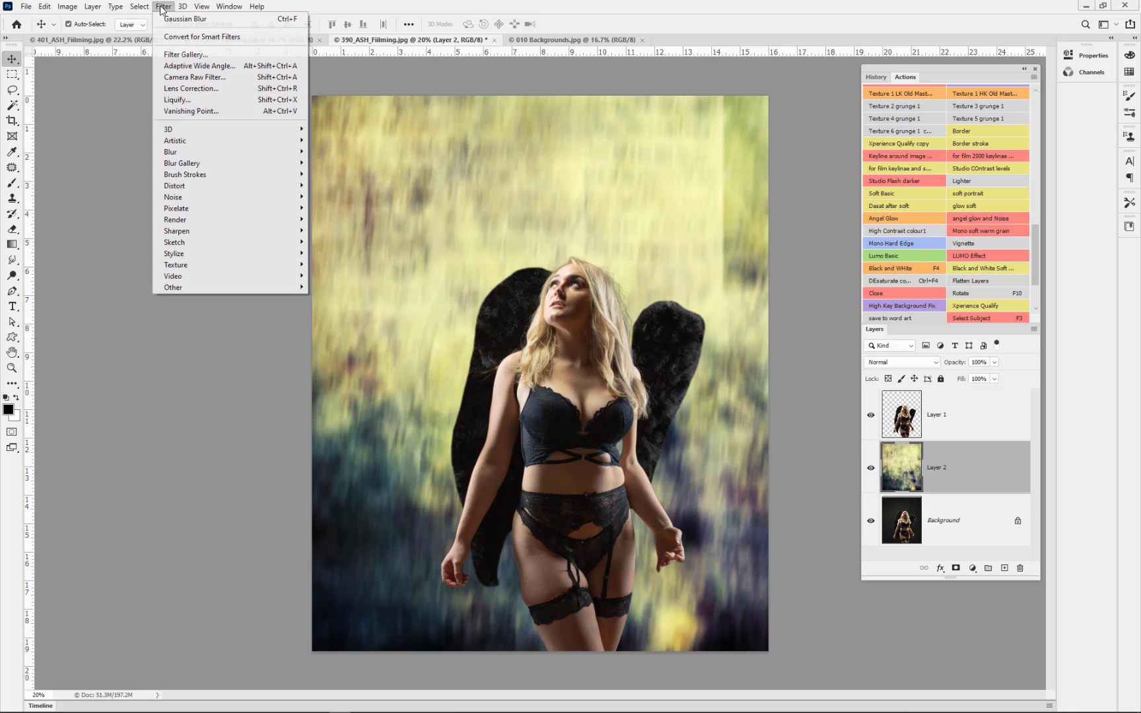
{"action": "mouse_move", "coordinate": [234, 154]}
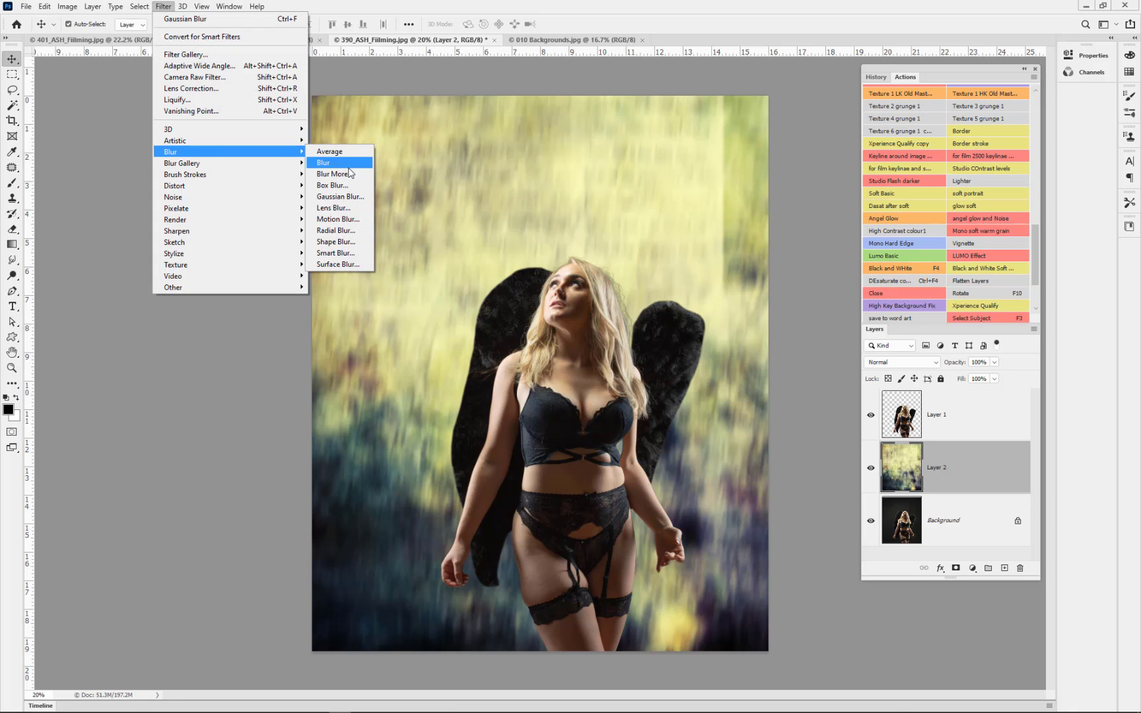
{"action": "left_click", "coordinate": [342, 199]}
{"action": "left_click_drag", "start_coordinate": [739, 313], "coordinate": [764, 313]}
{"action": "left_click", "coordinate": [834, 150]}
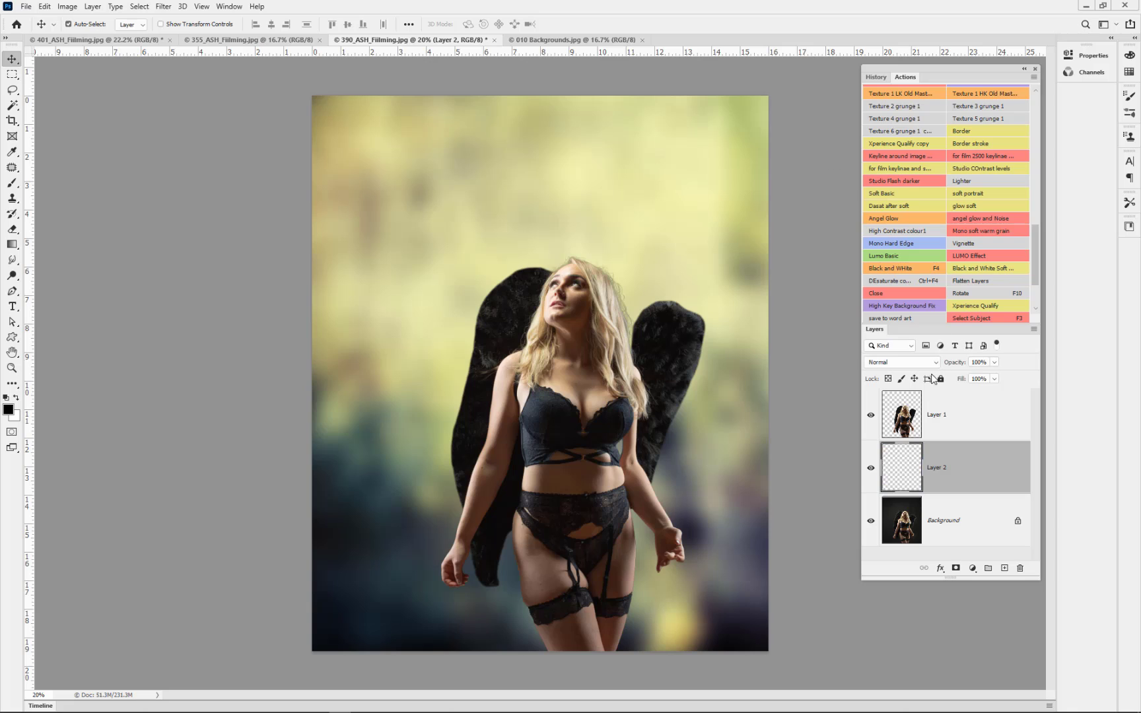
Blend Layer 2 in Soft Light mode and paint black on a new layer mask to remove the texture from the wings.
{"action": "left_click", "coordinate": [931, 363]}
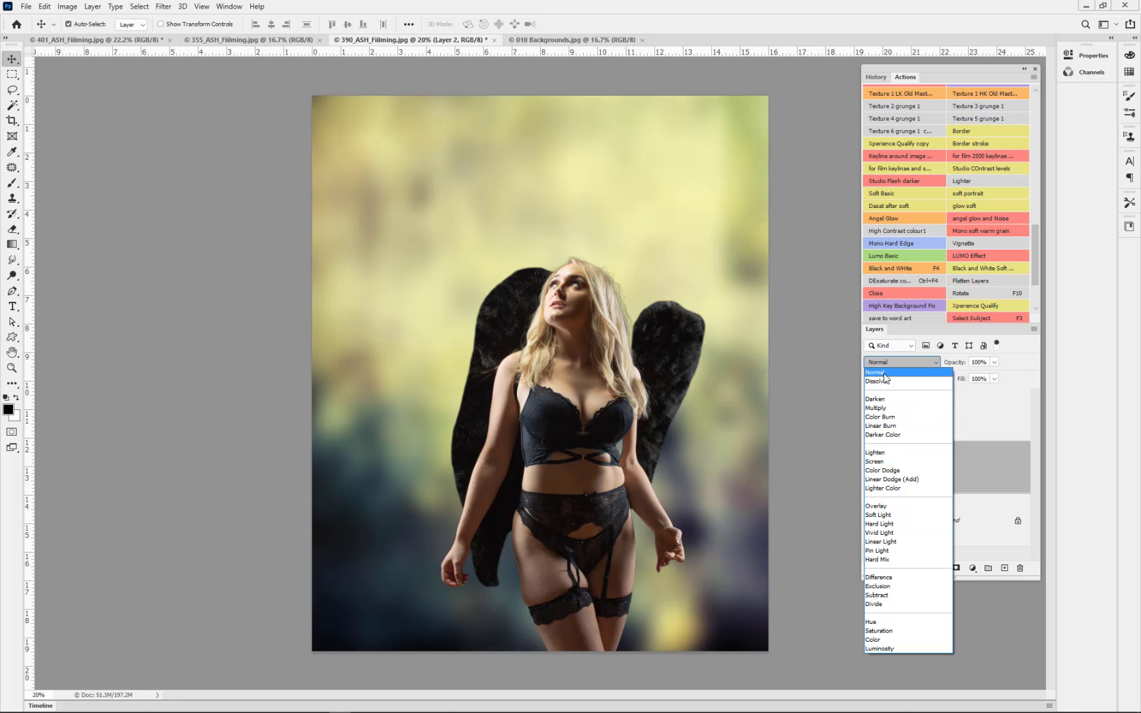
{"action": "left_click", "coordinate": [875, 516]}
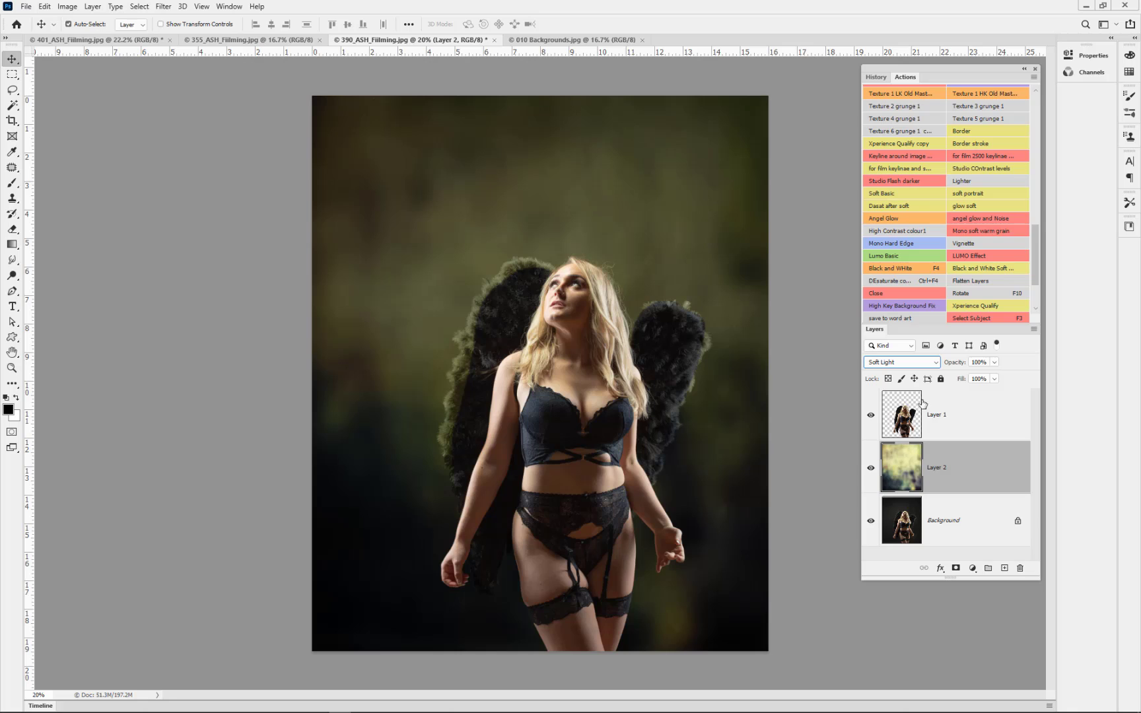
{"action": "left_click", "coordinate": [954, 568]}
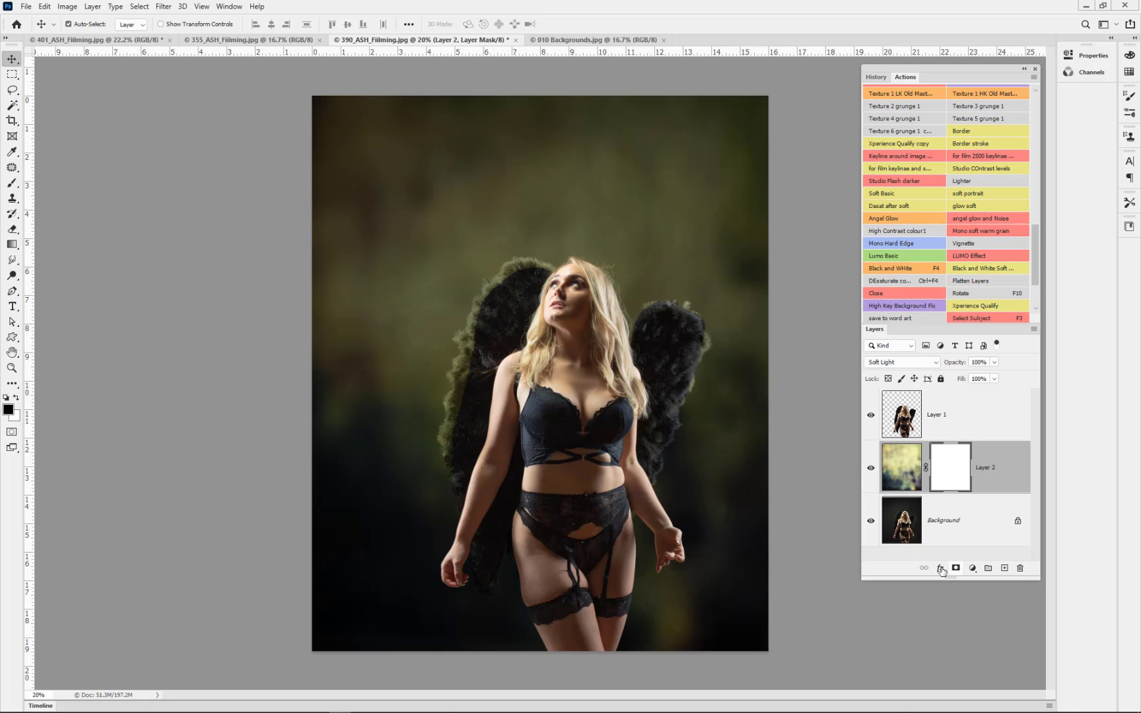
{"action": "key", "text": "b"}
{"action": "key", "text": "x"}
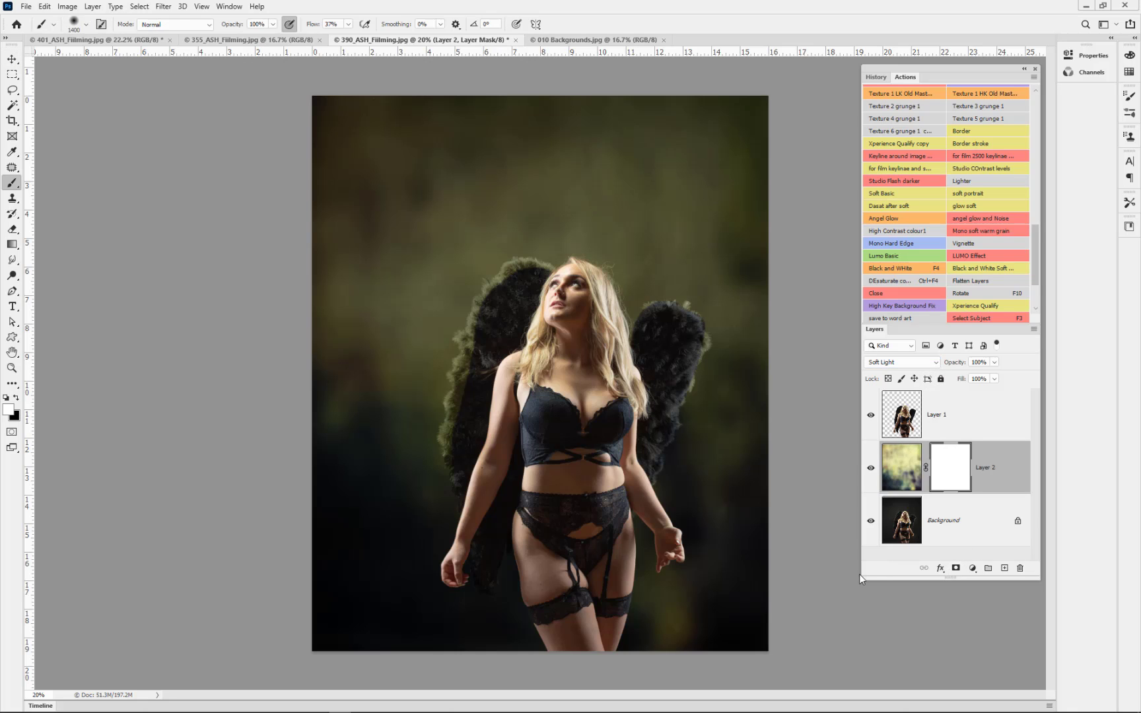
{"action": "key", "text": "x"}
{"action": "mouse_move", "coordinate": [672, 323]}
{"action": "left_mouse_down"}
{"action": "mouse_move", "coordinate": [639, 468]}
{"action": "mouse_move", "coordinate": [604, 346]}
{"action": "mouse_move", "coordinate": [536, 304]}
{"action": "mouse_move", "coordinate": [507, 320]}
{"action": "mouse_move", "coordinate": [443, 450]}
{"action": "mouse_move", "coordinate": [469, 394]}
{"action": "mouse_move", "coordinate": [470, 455]}
{"action": "mouse_move", "coordinate": [538, 539]}
{"action": "mouse_move", "coordinate": [565, 598]}
{"action": "mouse_move", "coordinate": [579, 562]}
{"action": "mouse_move", "coordinate": [517, 402]}
{"action": "mouse_move", "coordinate": [520, 315]}
{"action": "mouse_move", "coordinate": [490, 337]}
{"action": "mouse_move", "coordinate": [523, 287]}
{"action": "mouse_move", "coordinate": [473, 359]}
{"action": "mouse_move", "coordinate": [533, 394]}
{"action": "mouse_move", "coordinate": [606, 333]}
{"action": "mouse_move", "coordinate": [647, 324]}
{"action": "mouse_move", "coordinate": [551, 291]}
{"action": "mouse_move", "coordinate": [487, 484]}
{"action": "mouse_move", "coordinate": [550, 555]}
{"action": "mouse_move", "coordinate": [600, 527]}
{"action": "mouse_move", "coordinate": [608, 428]}
{"action": "left_mouse_up"}
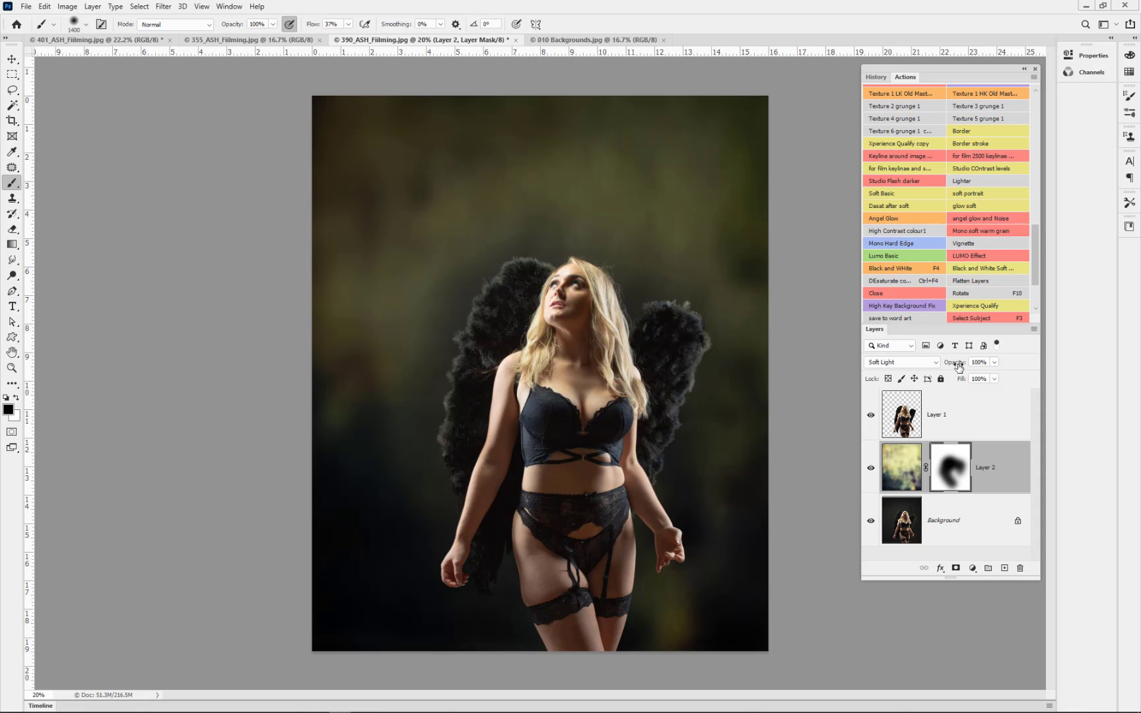
Lower Layer 2's opacity to 79% and merge all layers into the Background.
{"action": "left_click_drag", "start_coordinate": [959, 368], "coordinate": [942, 362]}
{"action": "left_click", "coordinate": [915, 470]}
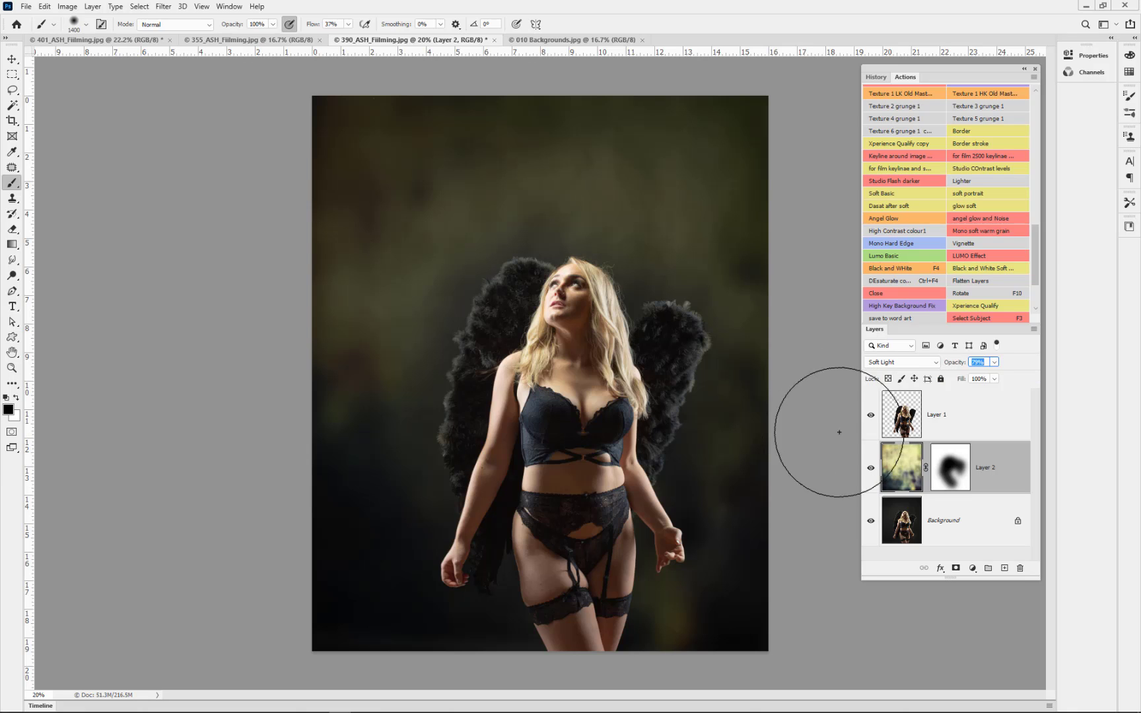
{"action": "left_click", "coordinate": [12, 60]}
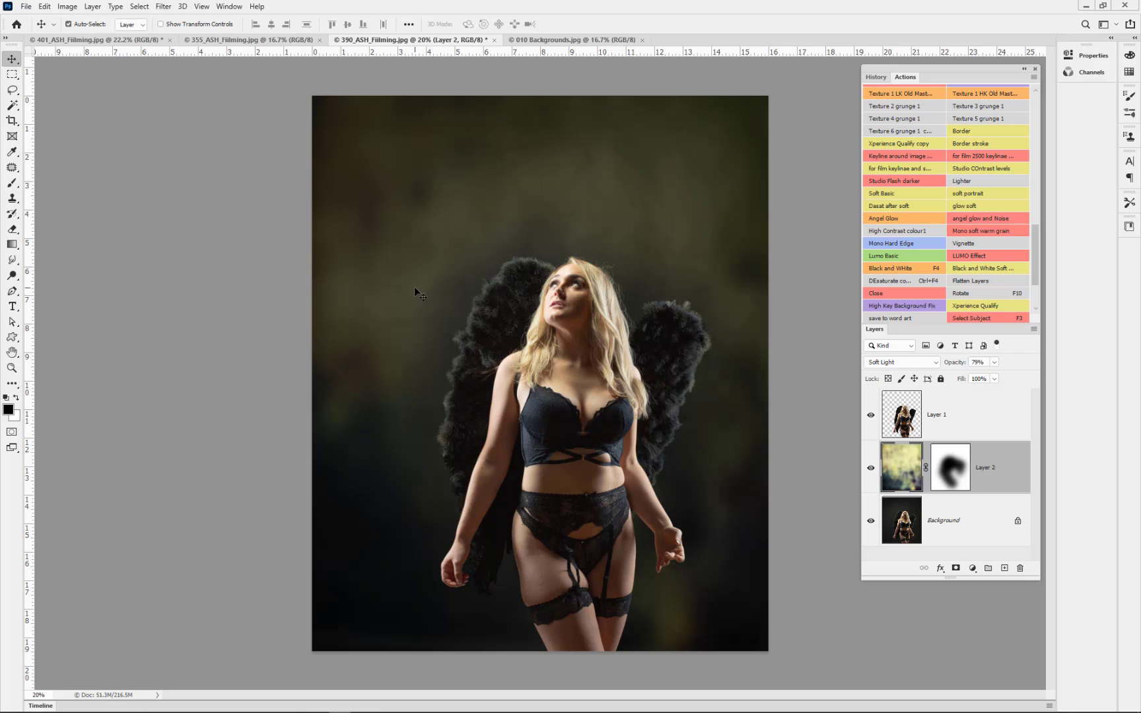
{"action": "key", "text": "ctrl+shift+e"}
Lighten the black wings with the Dodge tool set to Shadows at 100% exposure.
{"action": "left_click", "coordinate": [12, 275]}
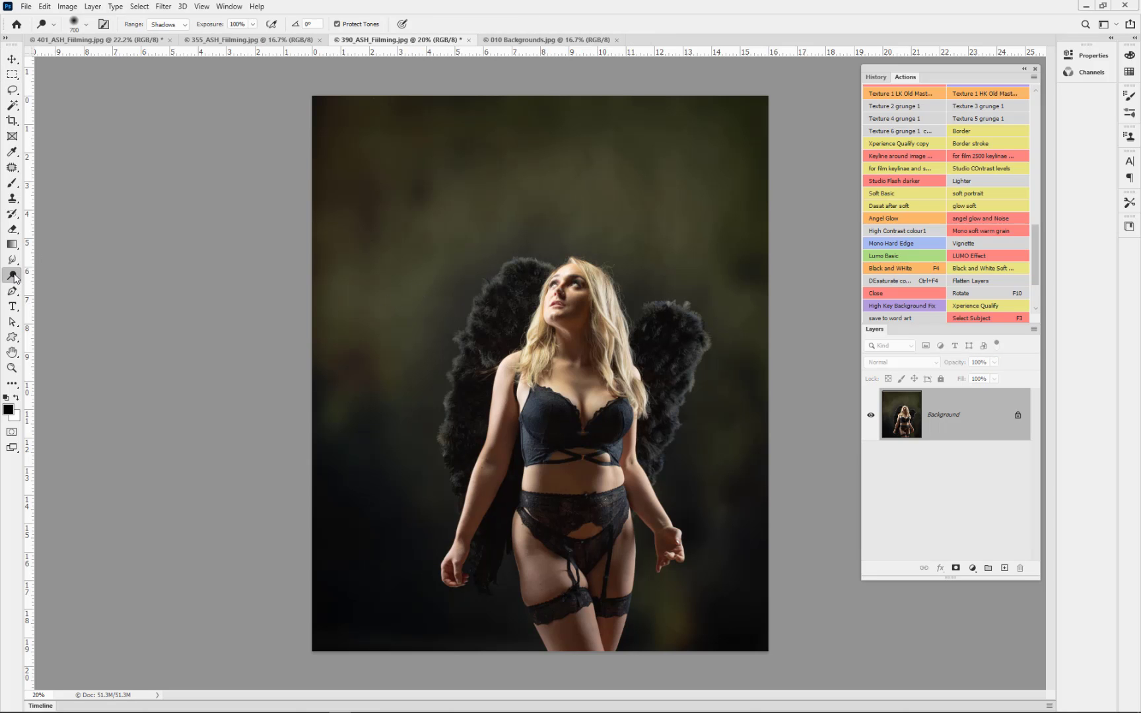
{"action": "mouse_move", "coordinate": [513, 298]}
{"action": "left_mouse_down"}
{"action": "mouse_move", "coordinate": [497, 394]}
{"action": "mouse_move", "coordinate": [666, 408]}
{"action": "mouse_move", "coordinate": [523, 414]}
{"action": "mouse_move", "coordinate": [460, 437]}
{"action": "left_mouse_up"}
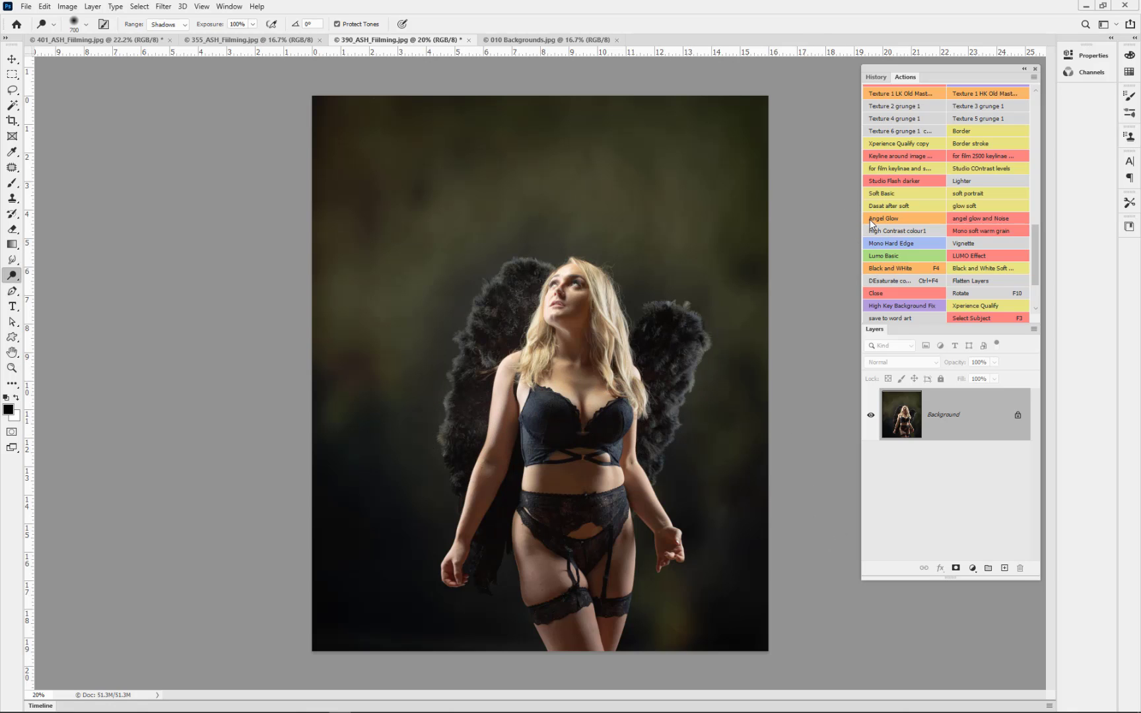
Run the glow soft action and partly erase its effect on the model to history with a 35% opacity Eraser.
{"action": "left_click", "coordinate": [959, 206]}
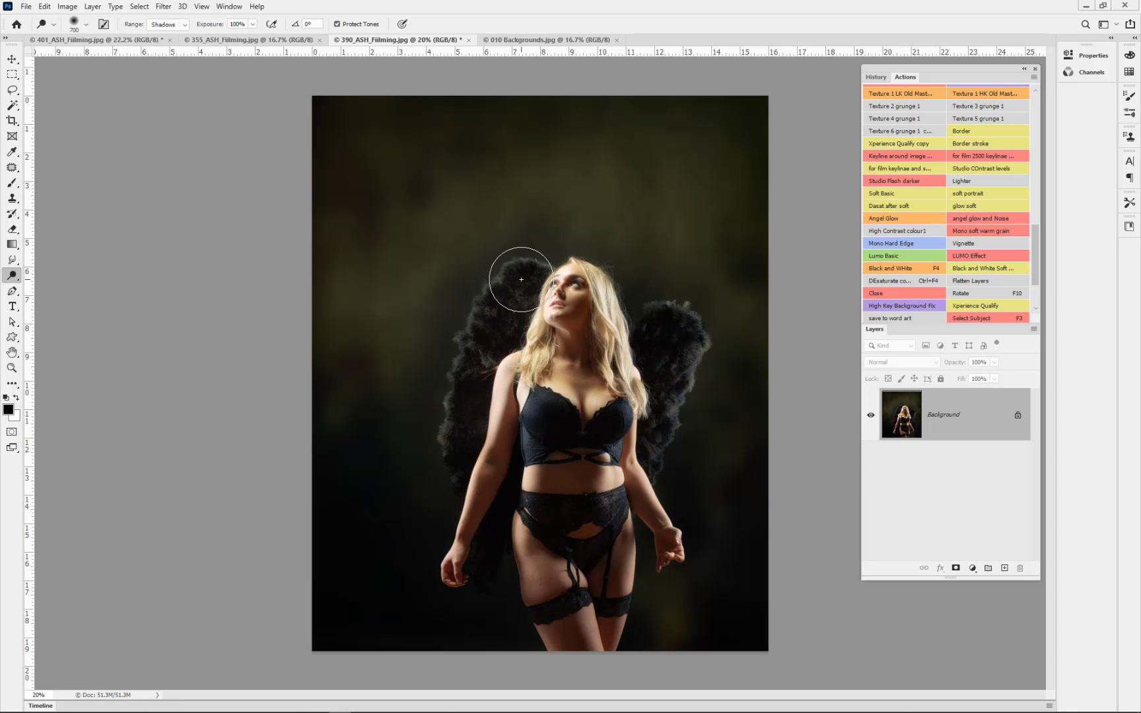
{"action": "key", "text": "e"}
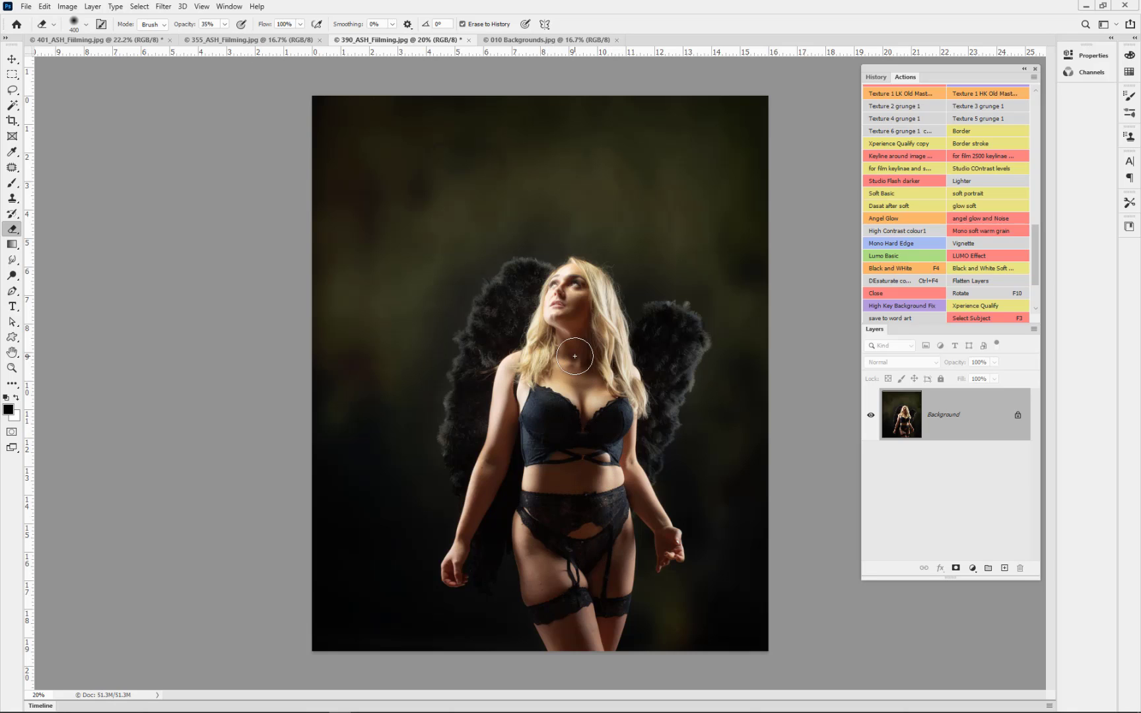
{"action": "scroll", "coordinate": [575, 356], "scroll_direction": "down", "scroll_amount": 1}
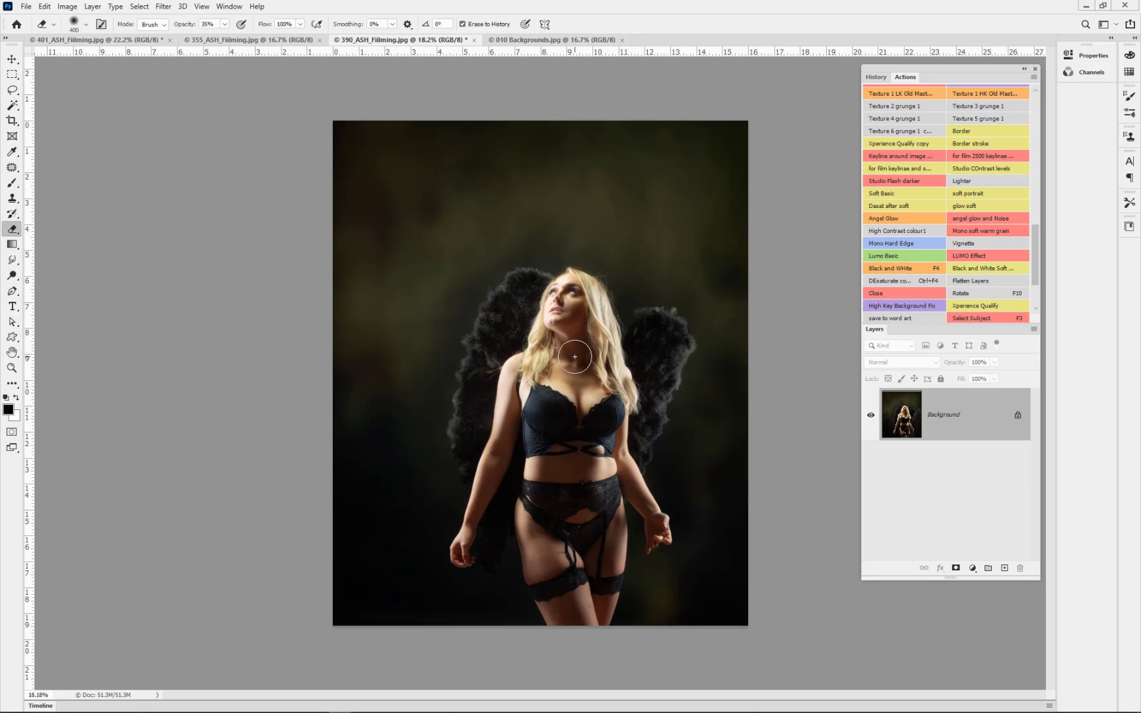
Save the finished 390 photo as a JPEG and close it.
{"action": "key", "text": "ctrl+w"}
{"action": "left_click", "coordinate": [525, 267]}
{"action": "left_click", "coordinate": [653, 196]}
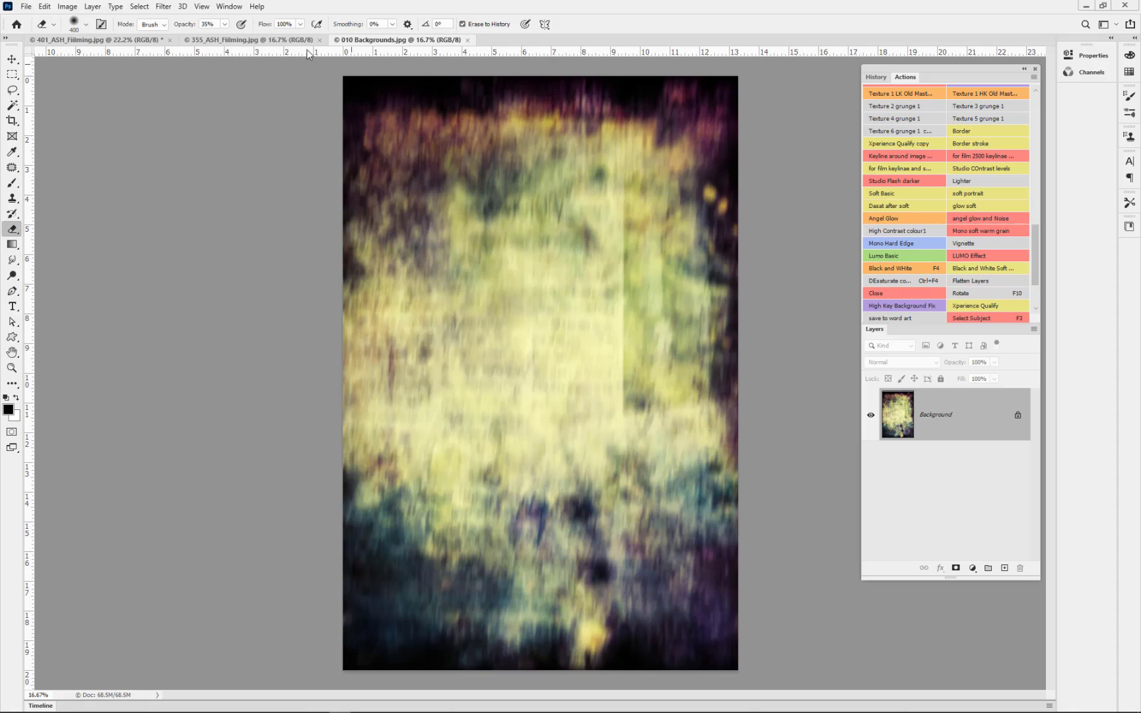
Remove the studio light at the right edge of the 355 photo with a lasso selection and a Content-Aware fill.
{"action": "left_click", "coordinate": [228, 40]}
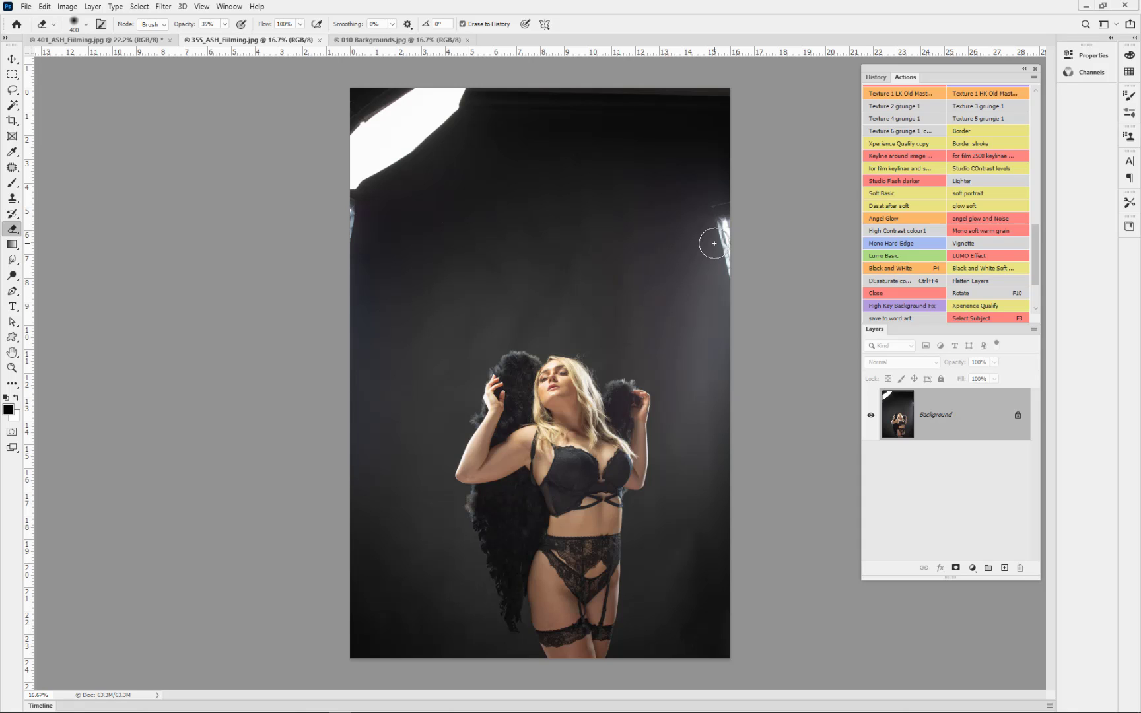
{"action": "key", "text": "l"}
{"action": "mouse_move", "coordinate": [709, 195]}
{"action": "left_mouse_down"}
{"action": "mouse_move", "coordinate": [700, 234]}
{"action": "mouse_move", "coordinate": [728, 301]}
{"action": "left_mouse_up"}
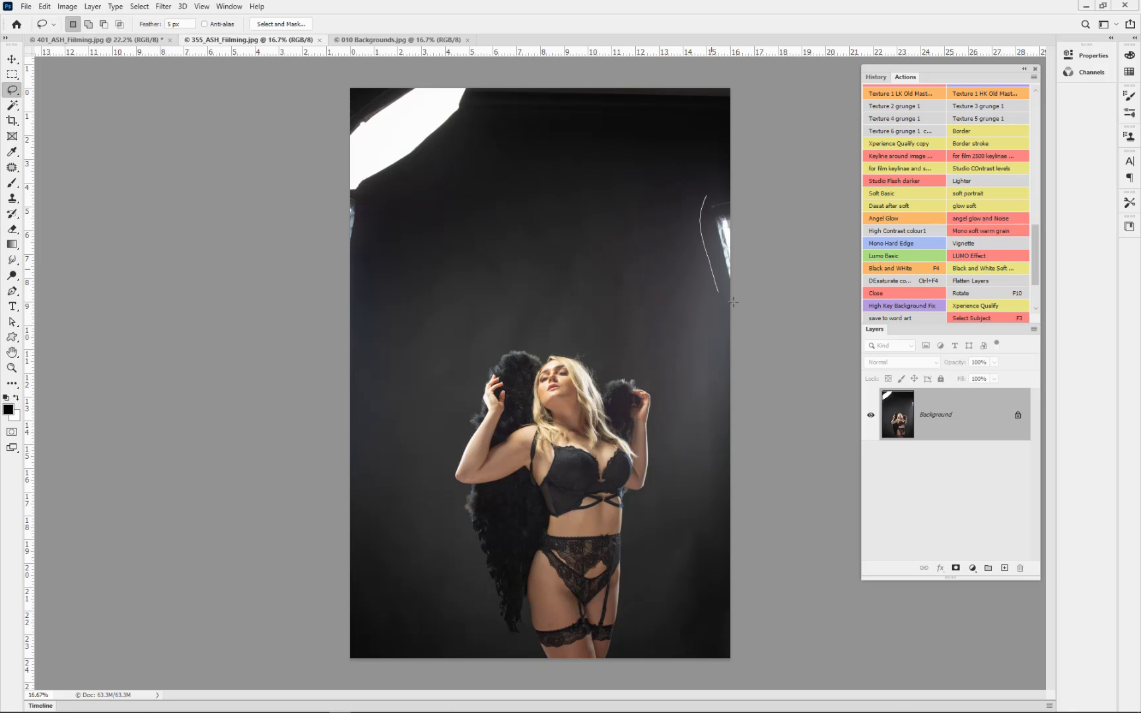
{"action": "left_click_drag", "start_coordinate": [754, 182], "coordinate": [752, 181]}
{"action": "key", "text": "shift"}
{"action": "key", "text": "shift+F5"}
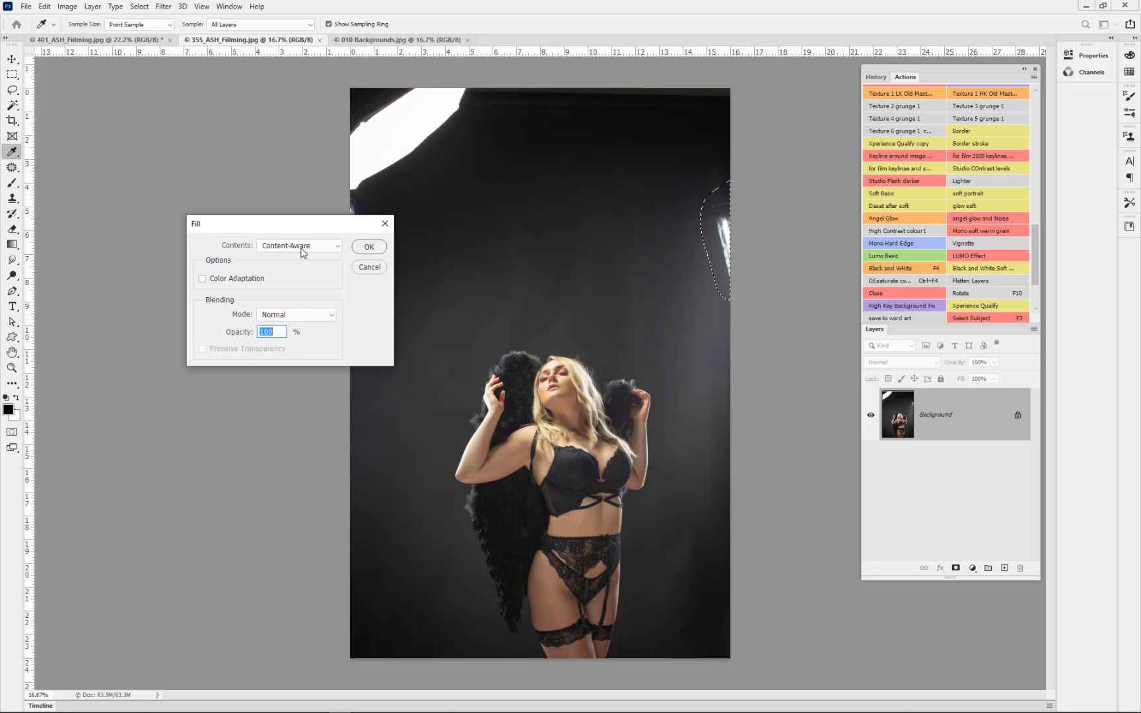
{"action": "left_click", "coordinate": [374, 247]}
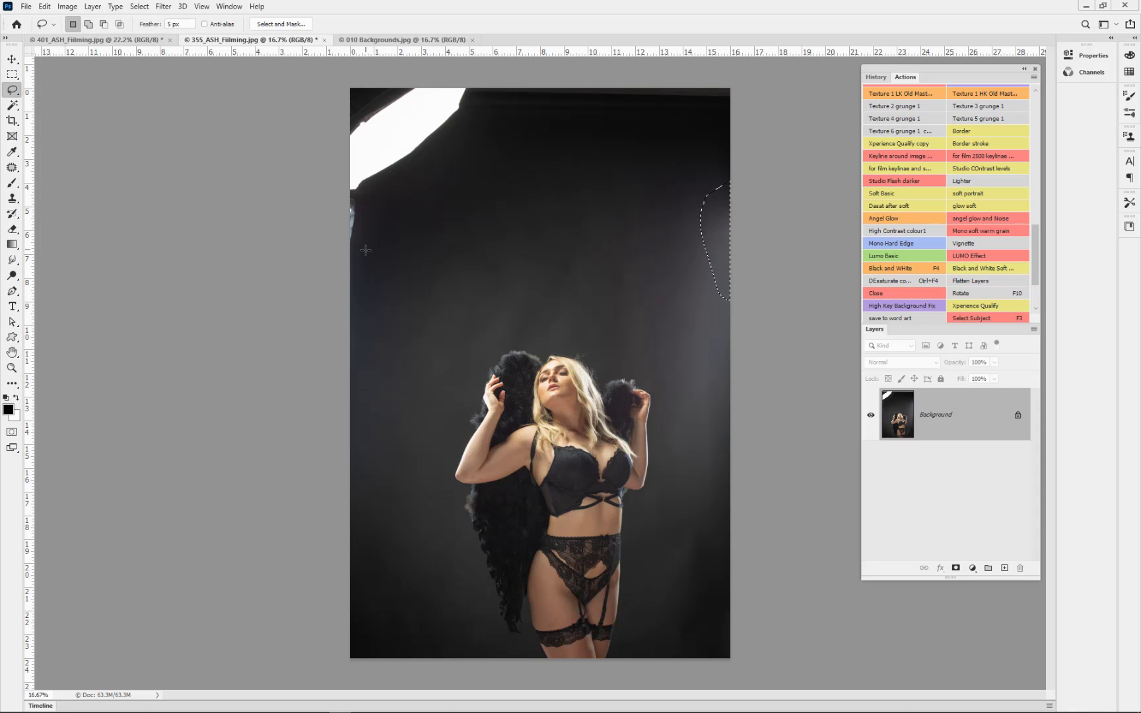
Lasso the softbox in the photo's upper-left corner and the light below it, and replace them with a Content-Aware fill.
{"action": "mouse_move", "coordinate": [349, 268]}
{"action": "left_mouse_down"}
{"action": "mouse_move", "coordinate": [371, 199]}
{"action": "mouse_move", "coordinate": [447, 151]}
{"action": "mouse_move", "coordinate": [480, 83]}
{"action": "mouse_move", "coordinate": [431, 59]}
{"action": "mouse_move", "coordinate": [306, 79]}
{"action": "mouse_move", "coordinate": [315, 284]}
{"action": "left_mouse_up"}
{"action": "key", "text": "shift+BackSpace"}
{"action": "key", "text": "Return"}
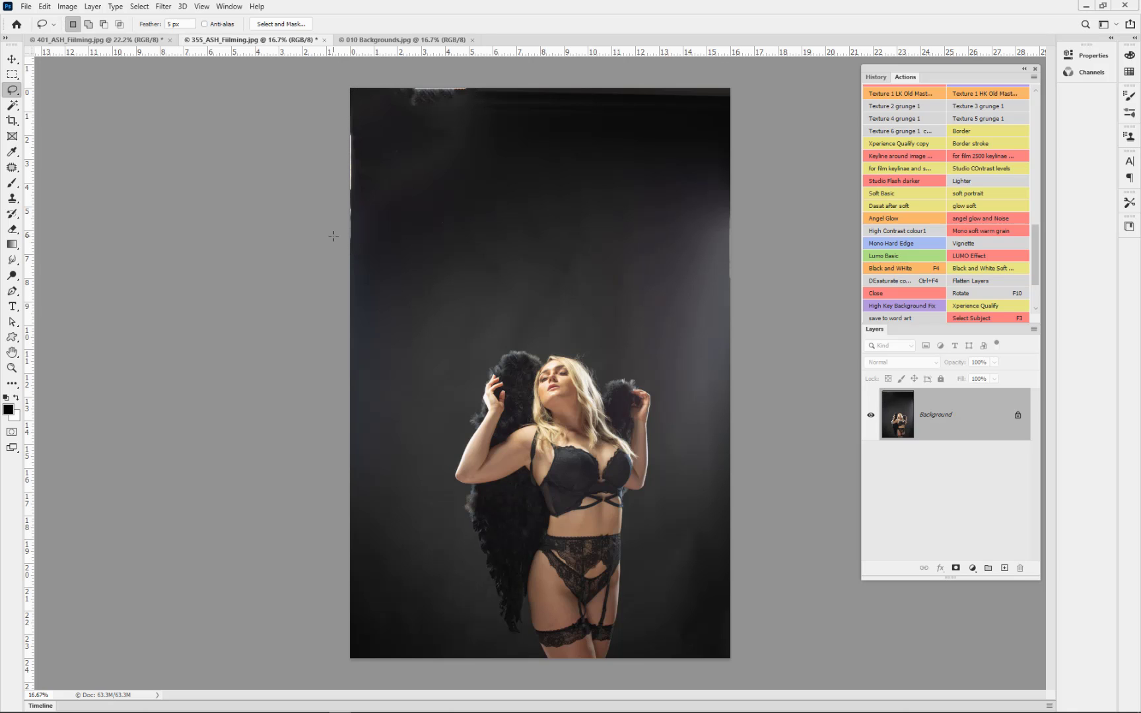
Cover the bright remnants along the photo's left edge with nearby dark backdrop, using a 300 px Clone Stamp at 50% opacity.
{"action": "key", "text": "s"}
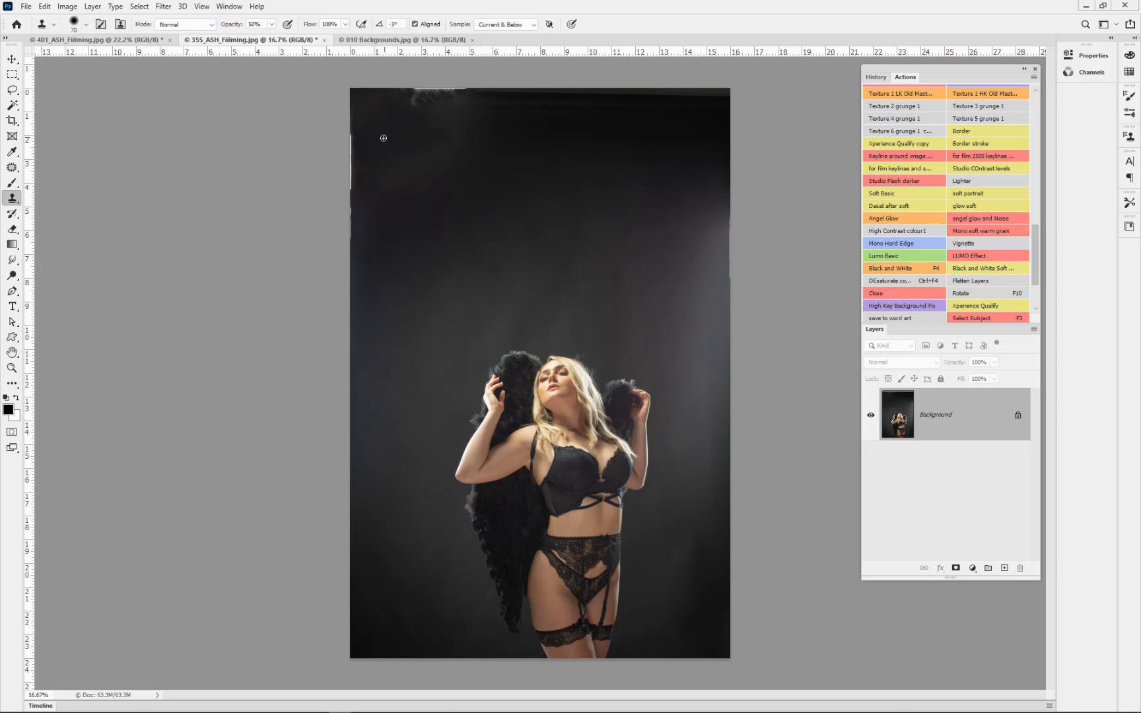
{"action": "key", "text": "bracketright"}
{"action": "key", "text": "bracketright"}
{"action": "key", "text": "bracketright"}
{"action": "key", "text": "bracketright"}
{"action": "key", "text": "bracketright"}
{"action": "key", "text": "bracketright"}
{"action": "key", "text": "bracketright"}
{"action": "key", "text": "bracketright"}
{"action": "key", "text": "bracketright"}
{"action": "left_click", "coordinate": [380, 150], "text": "alt"}
{"action": "left_click_drag", "start_coordinate": [353, 143], "coordinate": [350, 239]}
Clone dark backdrop over the leftover softbox fragments on the photo's top edge and the light streak on its right edge.
{"action": "left_click", "coordinate": [397, 109], "text": "alt"}
{"action": "mouse_move", "coordinate": [426, 96]}
{"action": "left_mouse_down"}
{"action": "mouse_move", "coordinate": [401, 89]}
{"action": "mouse_move", "coordinate": [487, 89]}
{"action": "mouse_move", "coordinate": [451, 84]}
{"action": "left_mouse_up"}
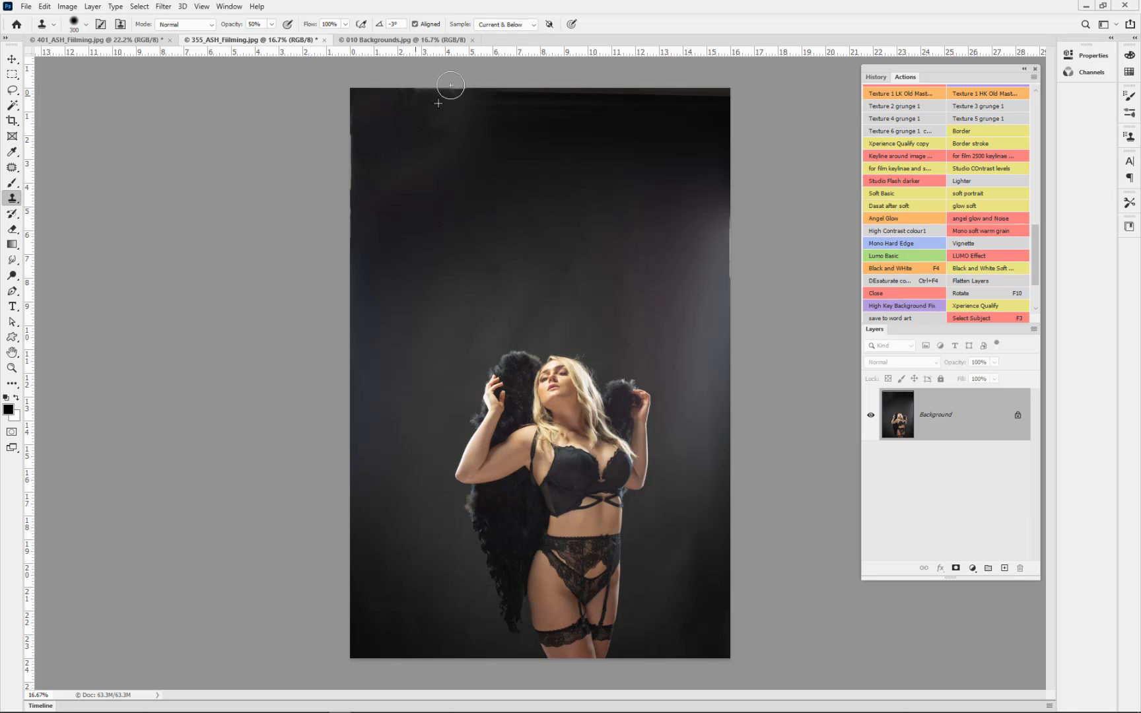
{"action": "mouse_move", "coordinate": [728, 229]}
{"action": "left_mouse_down"}
{"action": "mouse_move", "coordinate": [733, 273]}
{"action": "mouse_move", "coordinate": [730, 222]}
{"action": "left_mouse_up"}
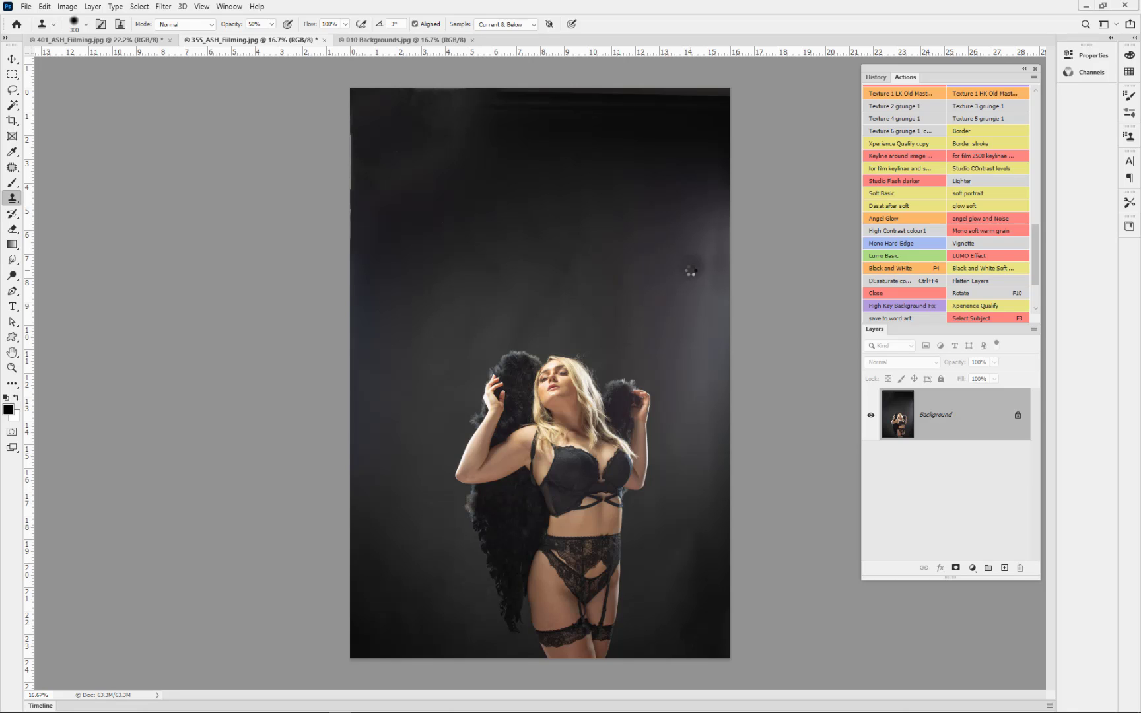
Select the model, add the missed wing areas with the Lasso, and copy the selection to a new layer.
{"action": "key", "text": "l"}
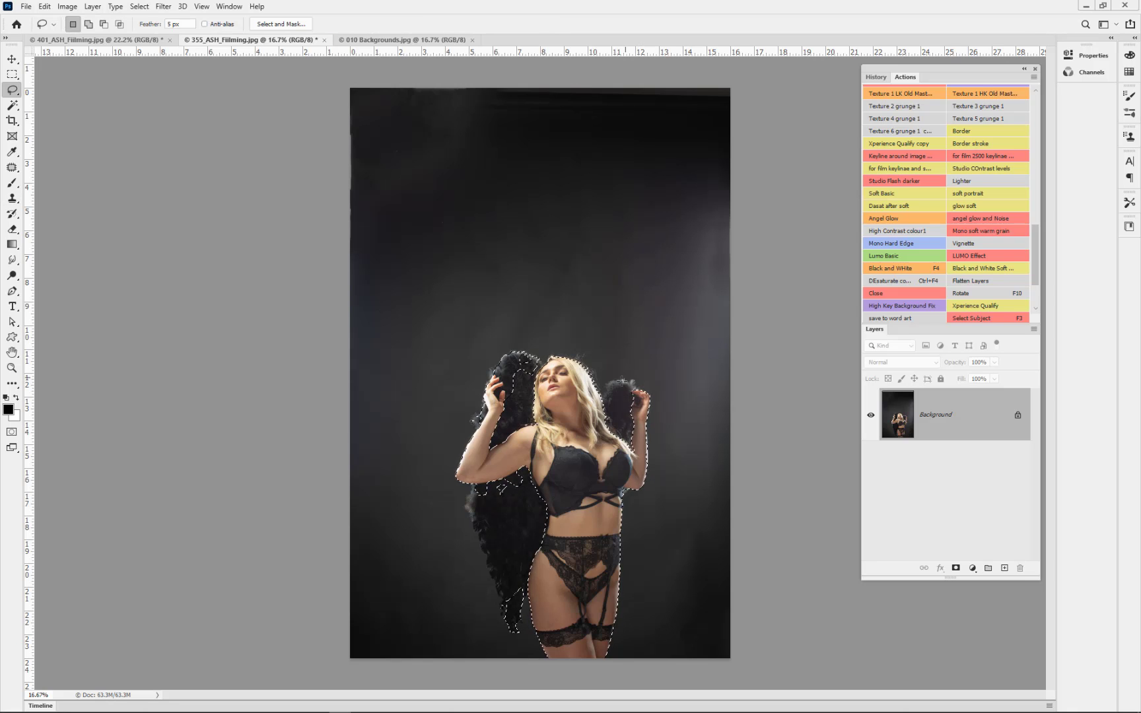
{"action": "mouse_move", "coordinate": [601, 399]}
{"action": "left_mouse_down"}
{"action": "mouse_move", "coordinate": [619, 382]}
{"action": "mouse_move", "coordinate": [639, 402]}
{"action": "mouse_move", "coordinate": [631, 470]}
{"action": "mouse_move", "coordinate": [571, 589]}
{"action": "mouse_move", "coordinate": [512, 594]}
{"action": "mouse_move", "coordinate": [515, 624]}
{"action": "mouse_move", "coordinate": [475, 515]}
{"action": "mouse_move", "coordinate": [481, 429]}
{"action": "mouse_move", "coordinate": [508, 360]}
{"action": "mouse_move", "coordinate": [532, 360]}
{"action": "mouse_move", "coordinate": [569, 391]}
{"action": "left_mouse_up"}
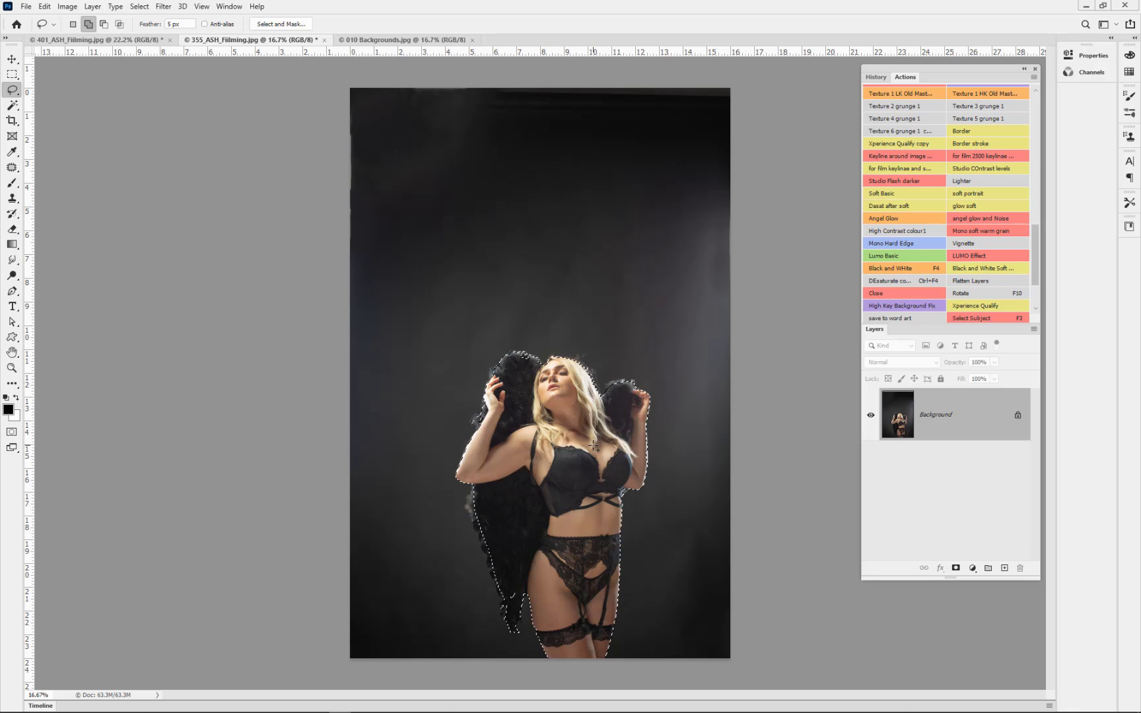
{"action": "key", "text": "ctrl+j"}
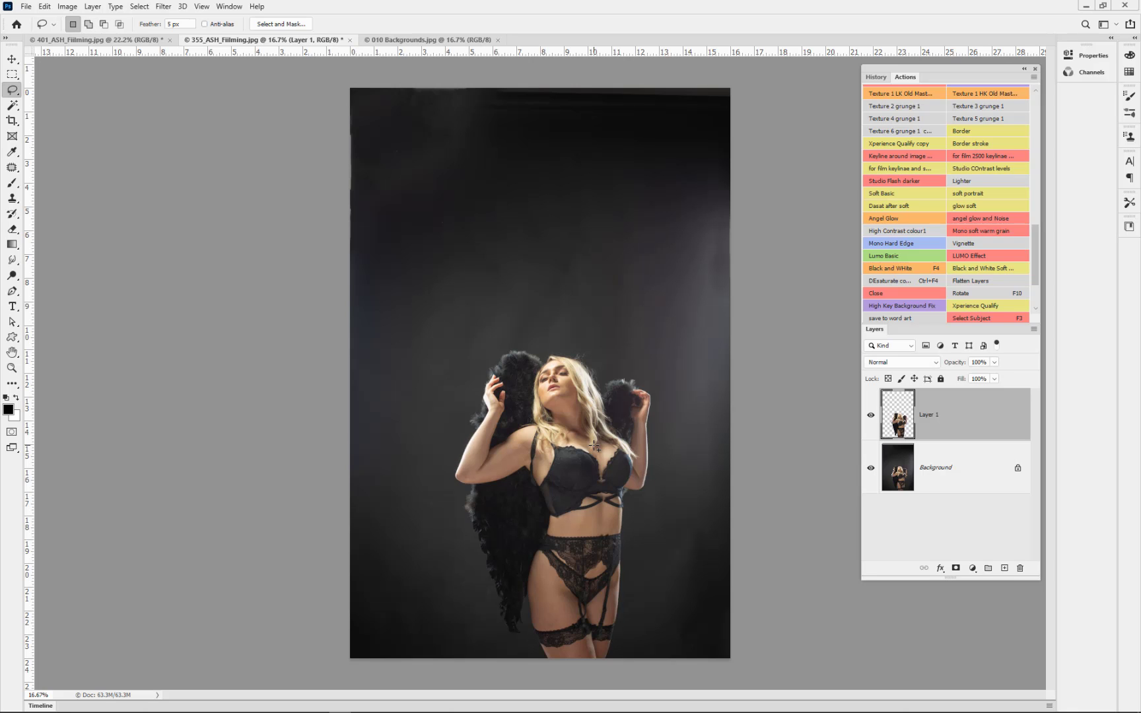
Run the Texture 1 LK Old Masters action on the Background layer and set the texture layer's opacity to 51%.
{"action": "left_click", "coordinate": [975, 482]}
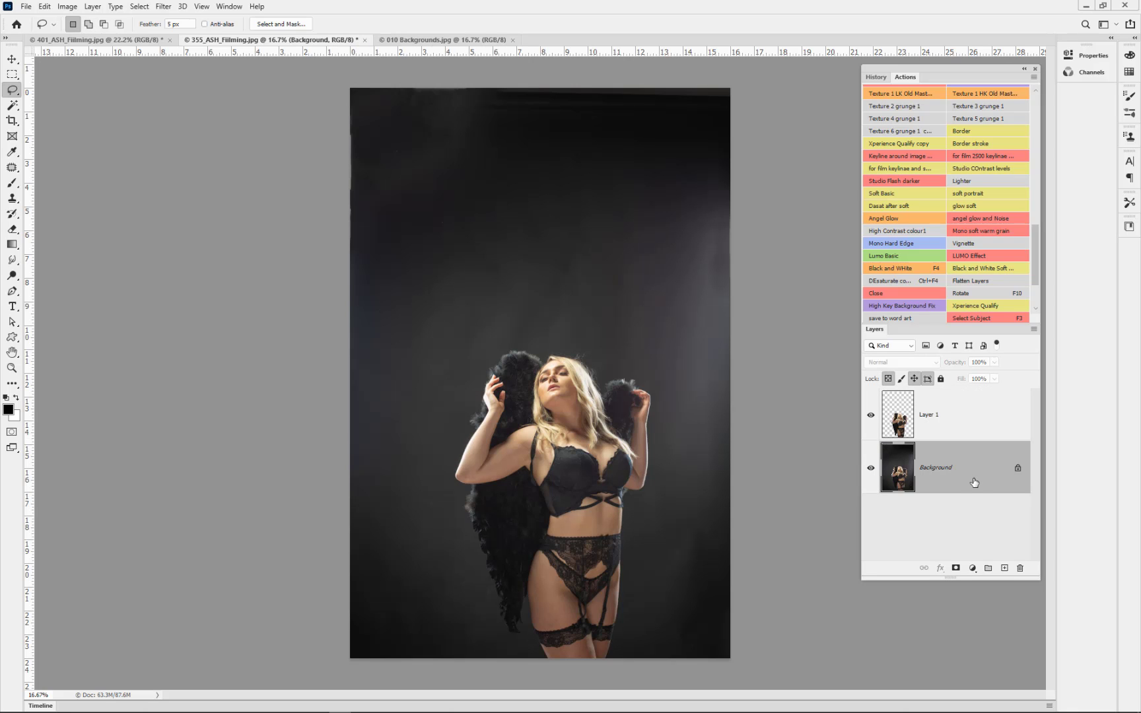
{"action": "left_click", "coordinate": [897, 94]}
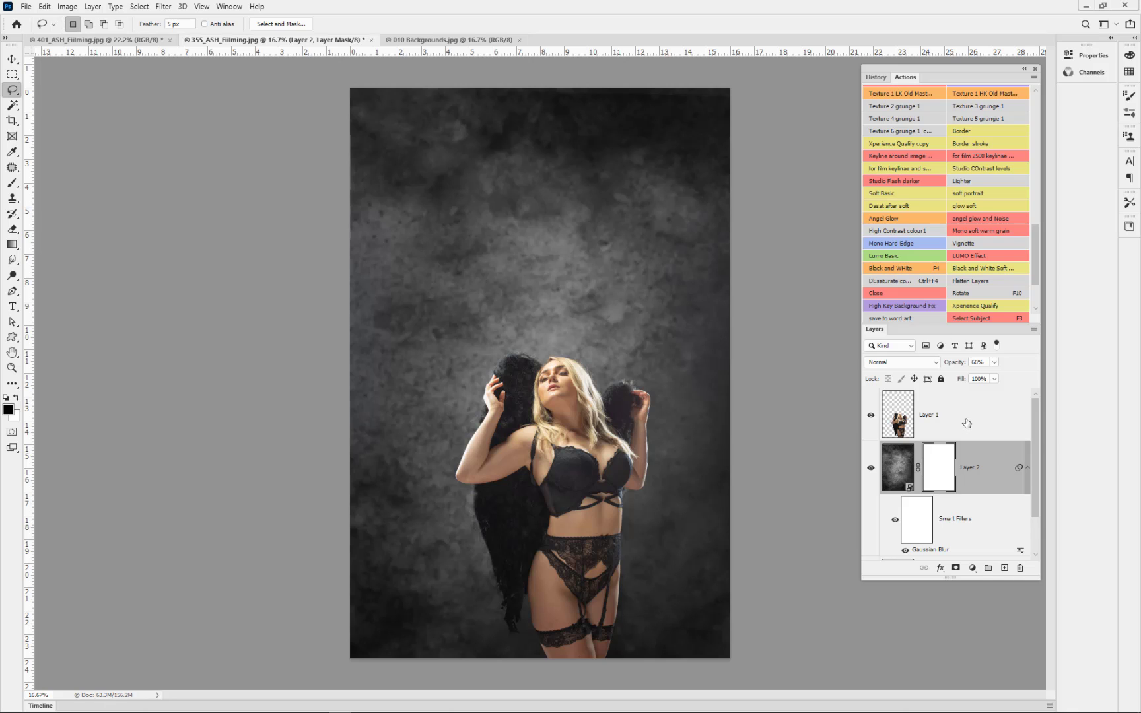
{"action": "left_click_drag", "start_coordinate": [957, 366], "coordinate": [948, 367]}
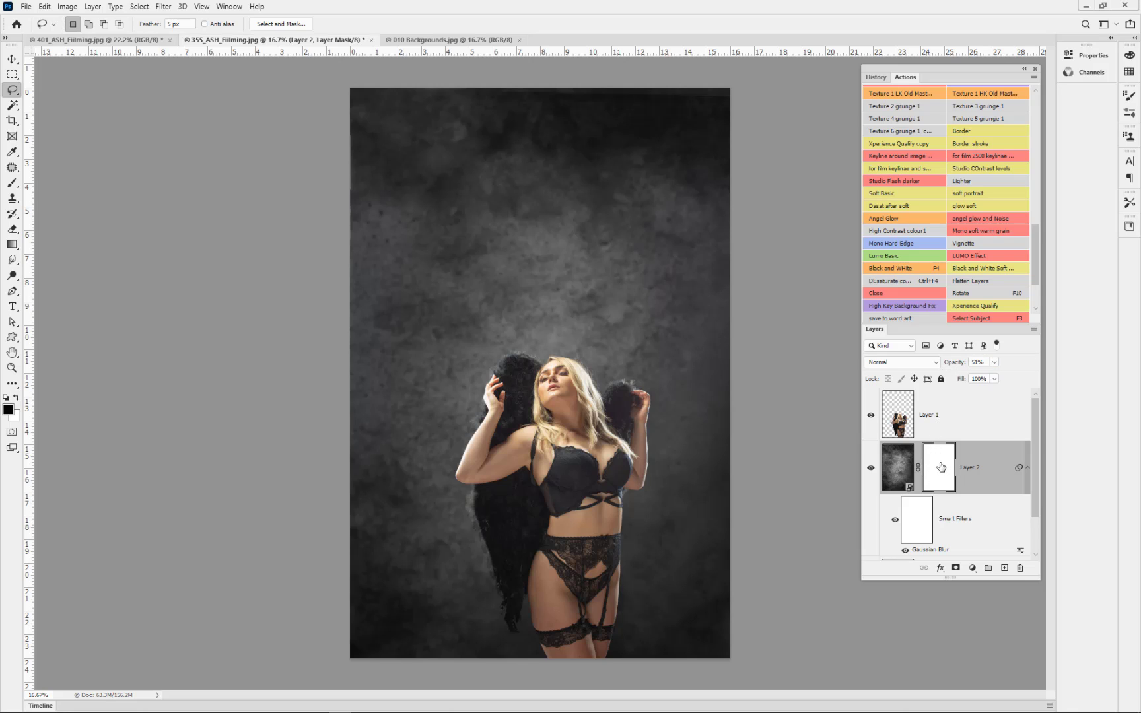
Mask the texture off the model and wings by painting black on the texture layer's mask with a 1400 px brush at 37% flow.
{"action": "key", "text": "b"}
{"action": "key", "text": "x"}
{"action": "key", "text": "x"}
{"action": "mouse_move", "coordinate": [613, 471]}
{"action": "left_mouse_down"}
{"action": "mouse_move", "coordinate": [499, 414]}
{"action": "mouse_move", "coordinate": [499, 398]}
{"action": "mouse_move", "coordinate": [511, 401]}
{"action": "mouse_move", "coordinate": [499, 388]}
{"action": "mouse_move", "coordinate": [506, 518]}
{"action": "mouse_move", "coordinate": [532, 600]}
{"action": "mouse_move", "coordinate": [502, 520]}
{"action": "mouse_move", "coordinate": [491, 440]}
{"action": "mouse_move", "coordinate": [484, 387]}
{"action": "left_mouse_up"}
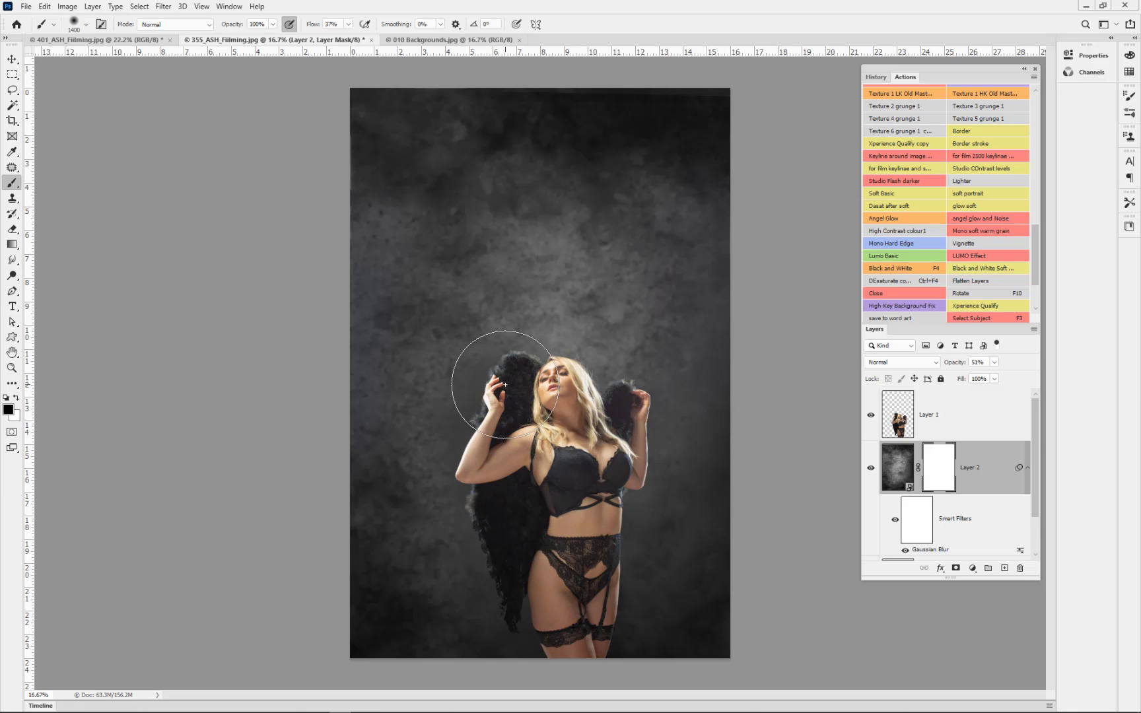
{"action": "left_click_drag", "start_coordinate": [553, 400], "coordinate": [514, 378]}
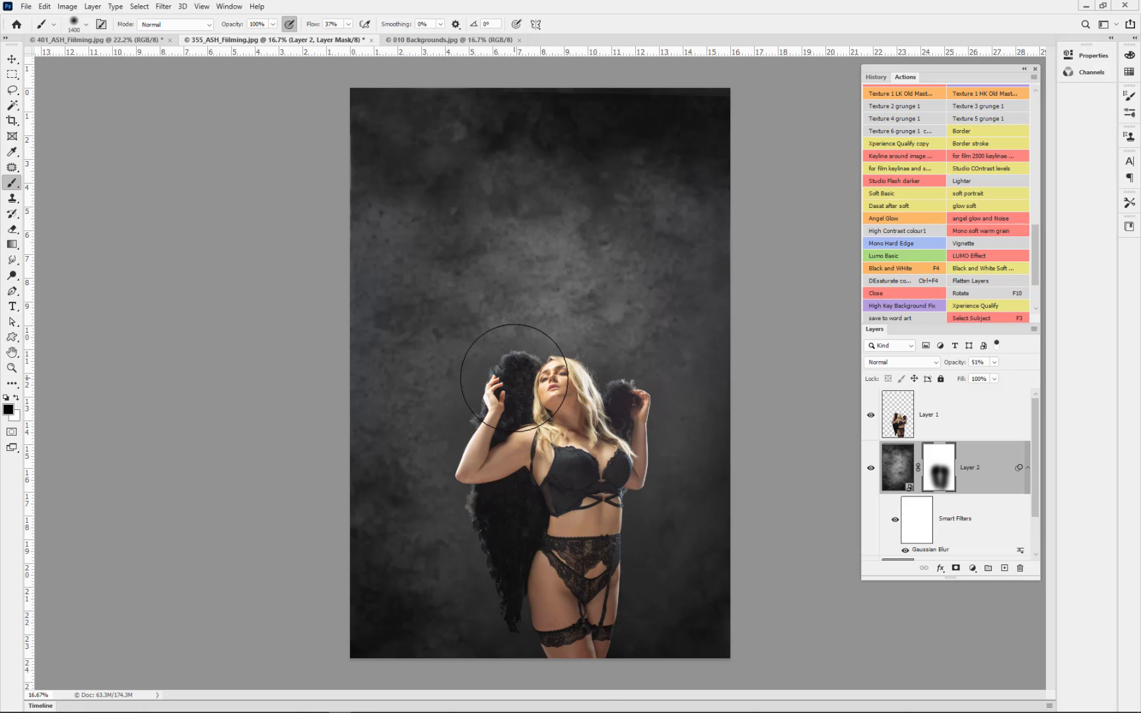
Merge all layers and lighten the model and wings using the Dodge tool set to Shadows at 100% exposure.
{"action": "key", "text": "ctrl+shift+e"}
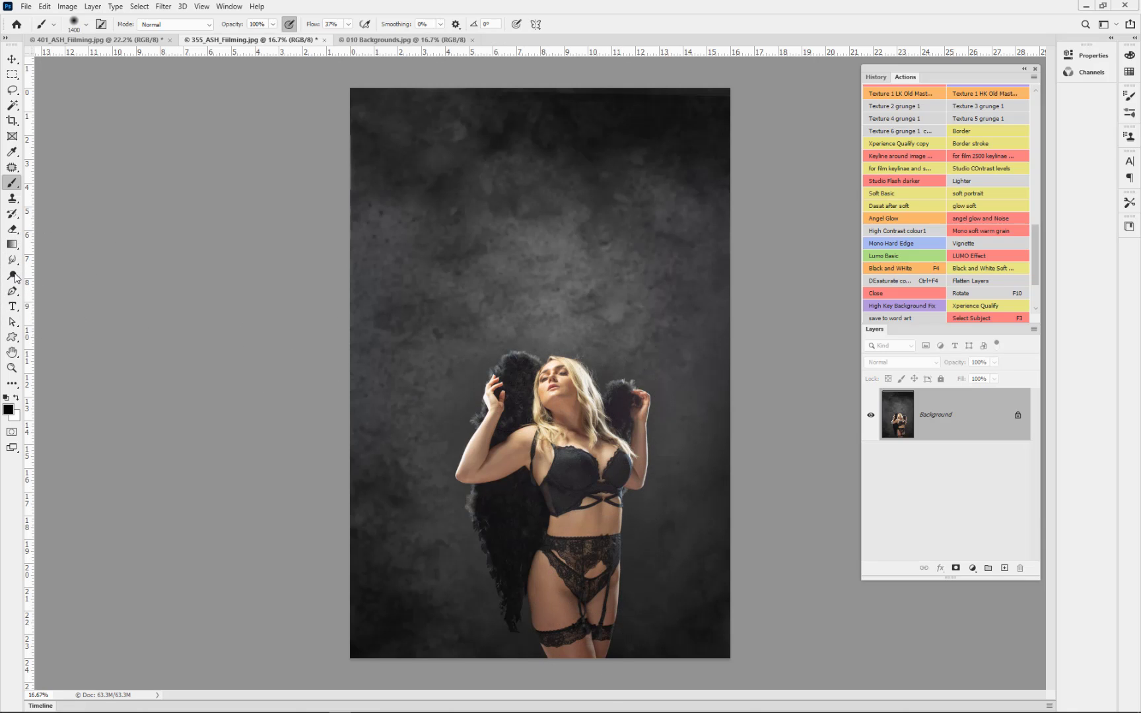
{"action": "left_click", "coordinate": [12, 276]}
{"action": "left_click_drag", "start_coordinate": [494, 413], "coordinate": [498, 451]}
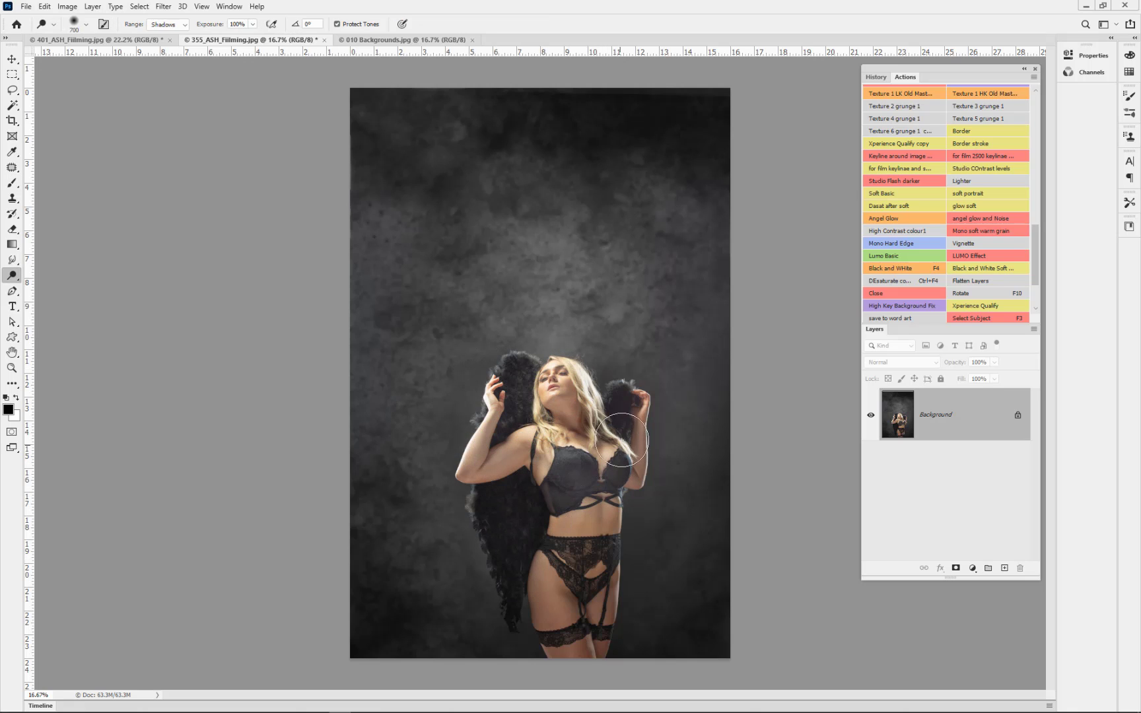
Run the Angel Glow action and partly erase its effect on the model to history with a 35% opacity Eraser.
{"action": "left_click", "coordinate": [895, 218]}
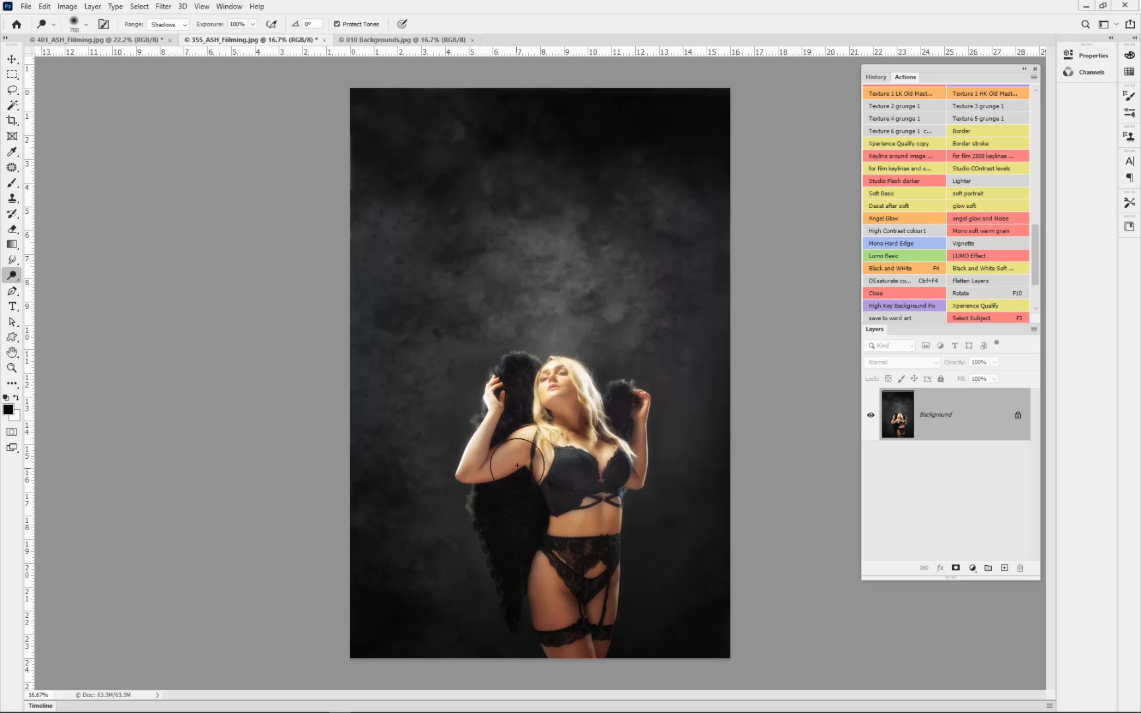
{"action": "key", "text": "e"}
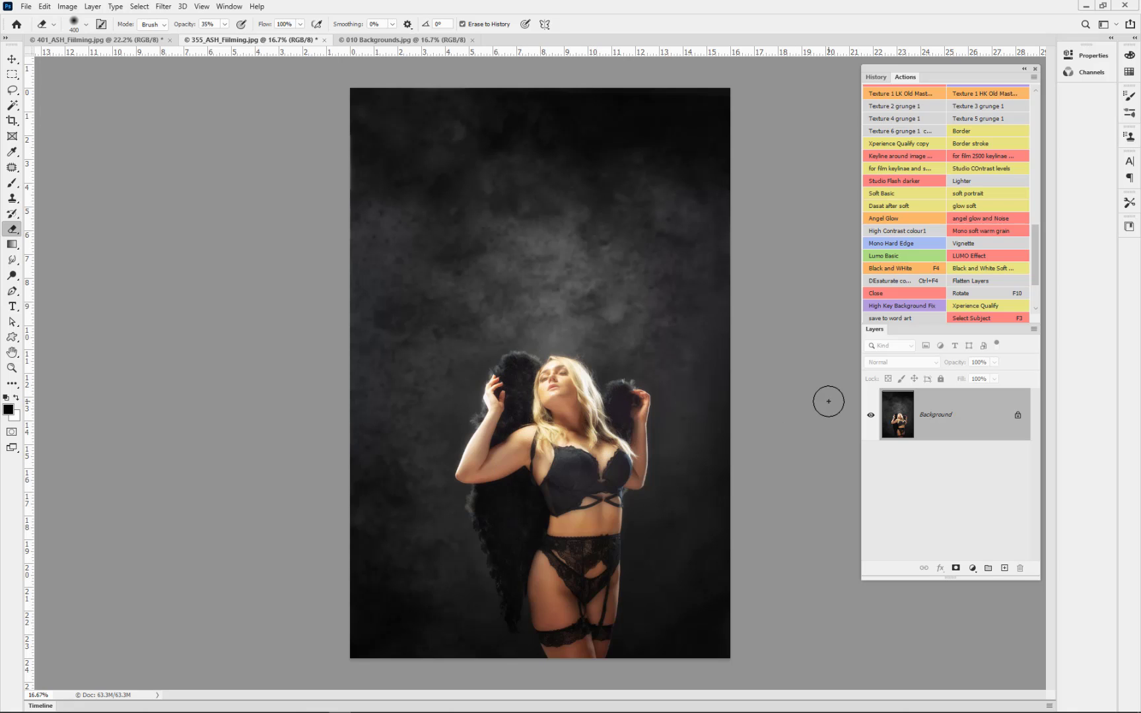
Revert the photo to compare it with the original, and return to the last History Eraser state.
{"action": "key", "text": "F12"}
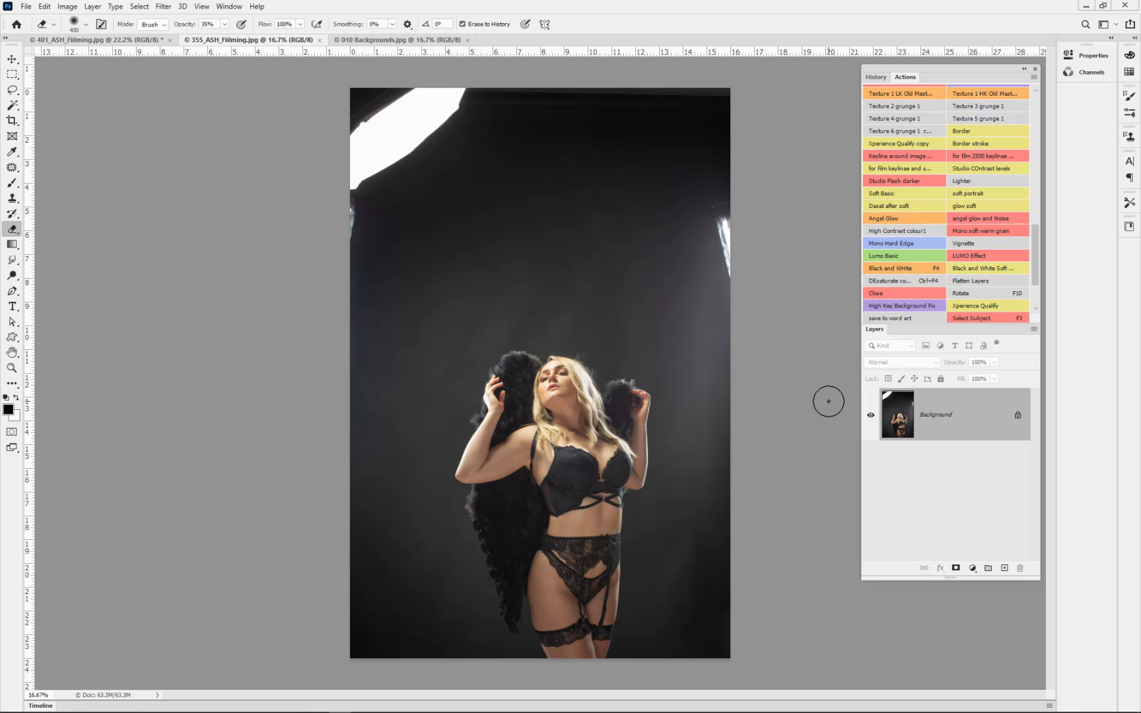
{"action": "left_click", "coordinate": [876, 77]}
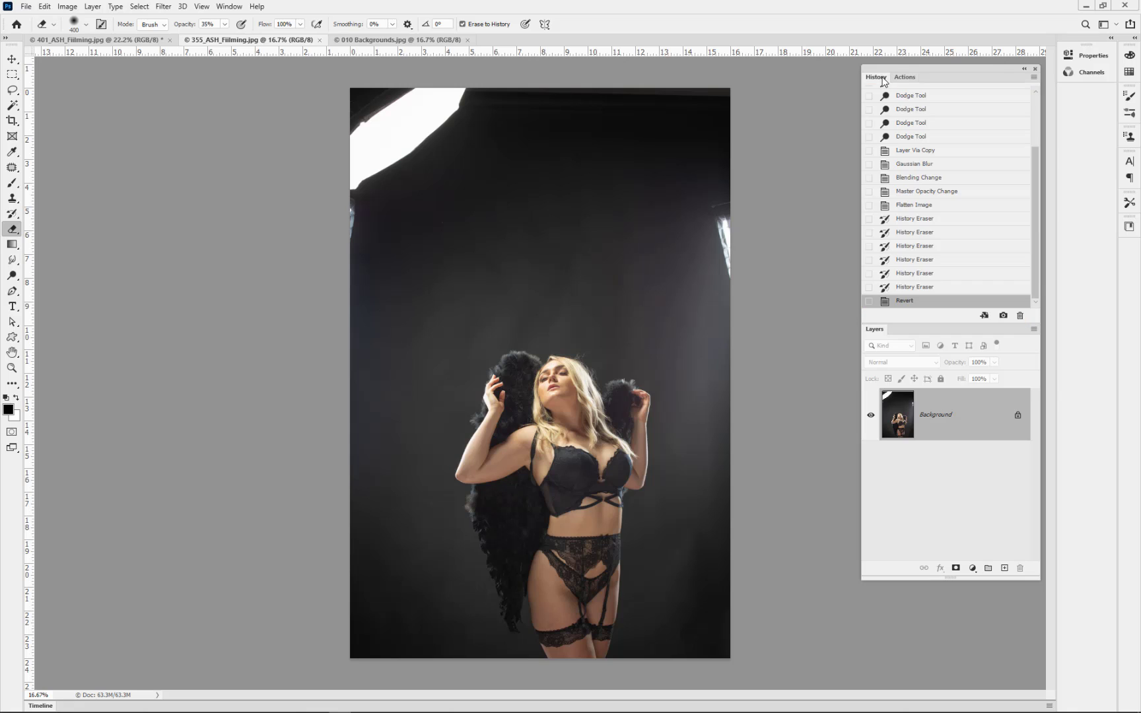
{"action": "left_click", "coordinate": [913, 288]}
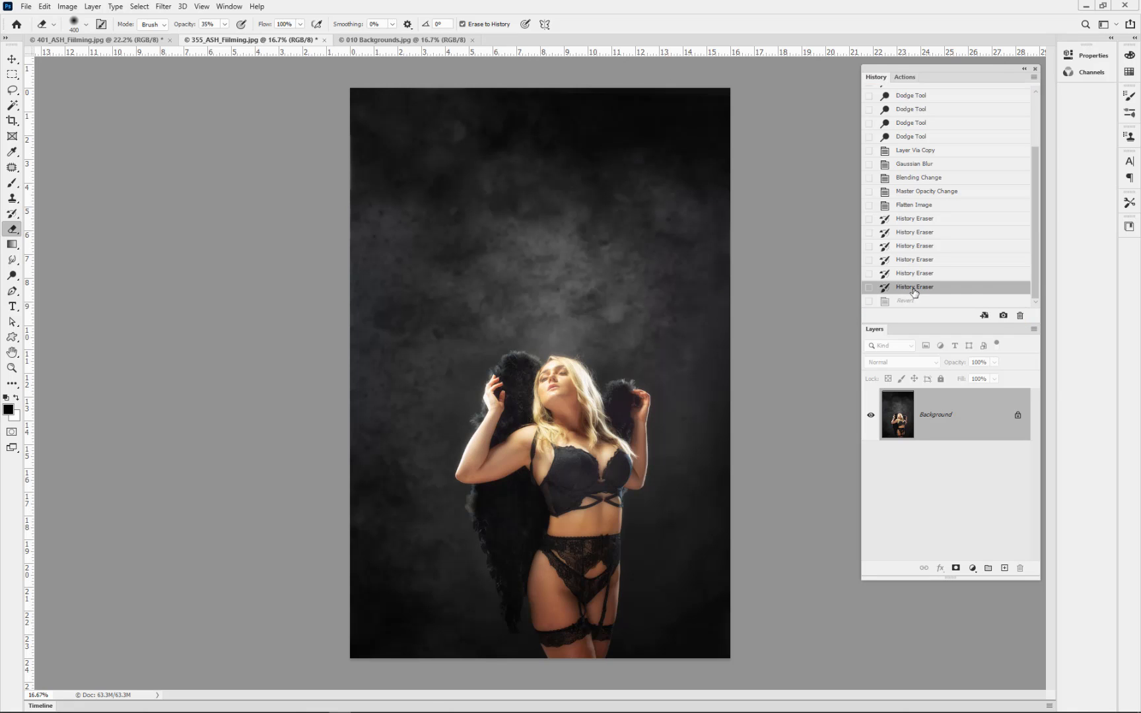